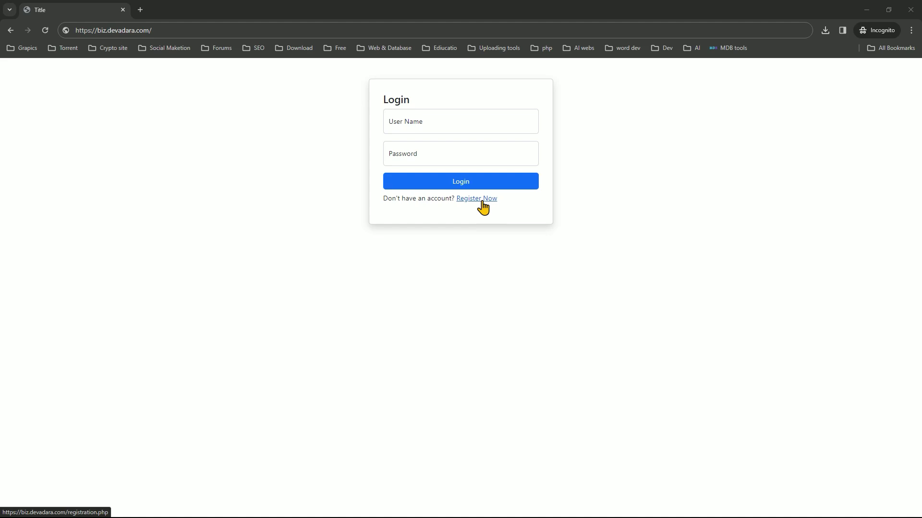
Open the registration page and a separate private browser window
{"action": "left_click", "coordinate": [482, 202]}
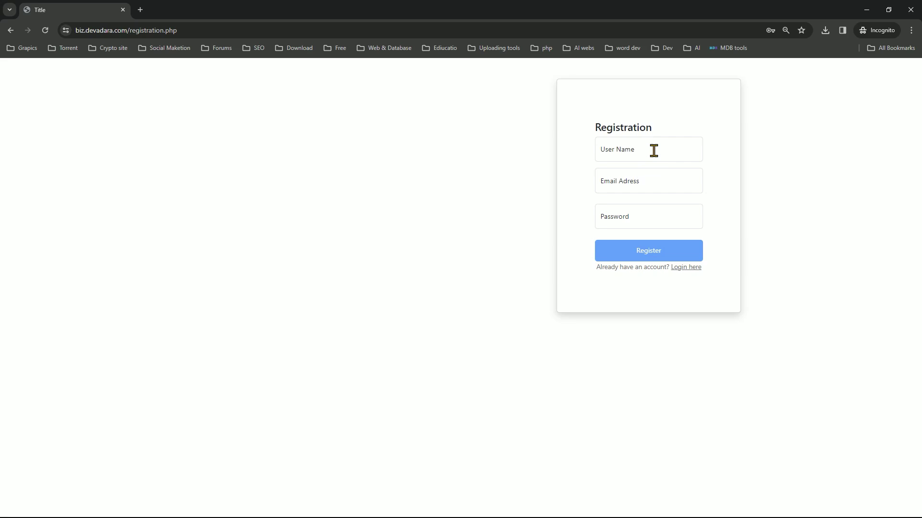
{"action": "key", "text": "super"}
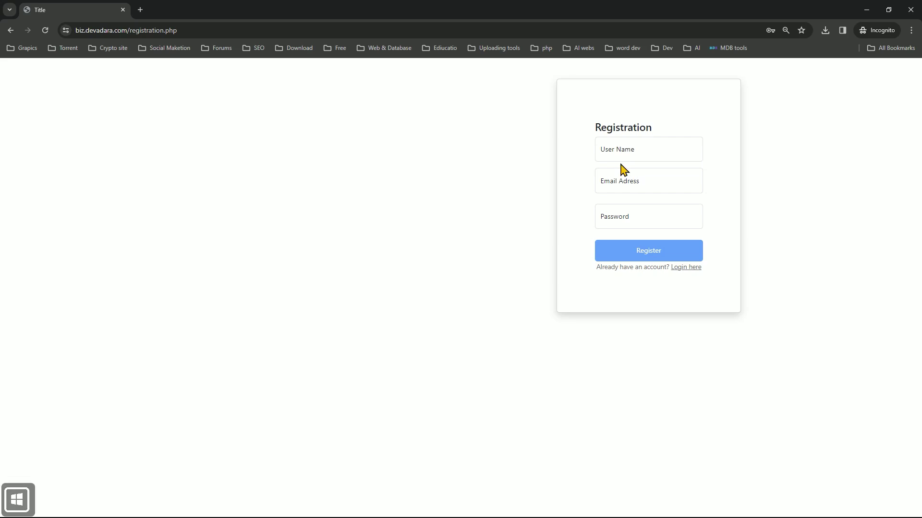
{"action": "left_click", "coordinate": [140, 10]}
{"action": "left_click_drag", "start_coordinate": [142, 11], "coordinate": [201, 14]}
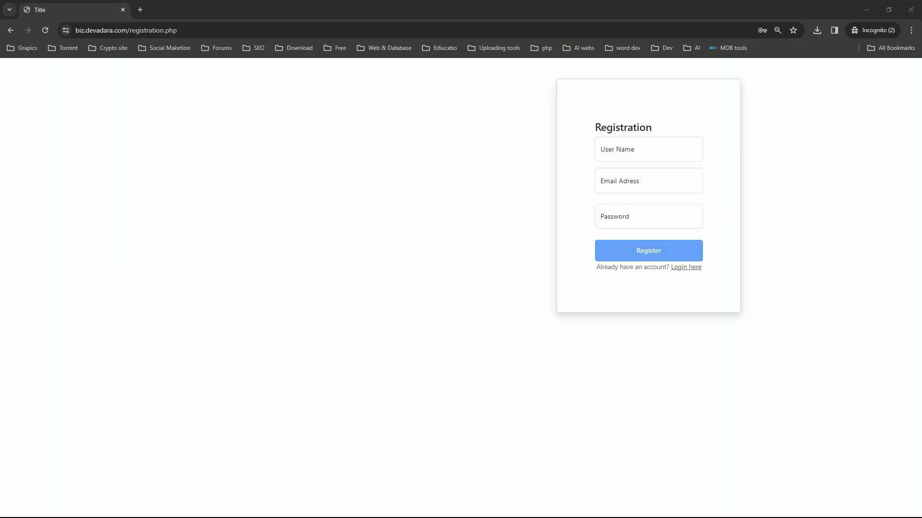
{"action": "type", "text": "te"}
Register with the pasted e-mail address, user name test123 and the account password
{"action": "left_click", "coordinate": [618, 187]}
{"action": "key", "text": "ctrl+v"}
{"action": "left_click", "coordinate": [645, 140]}
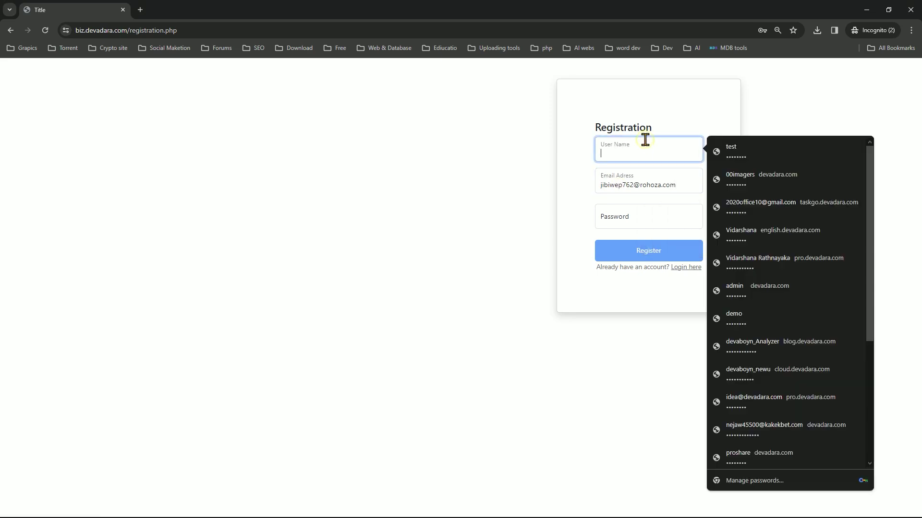
{"action": "type", "text": "te"}
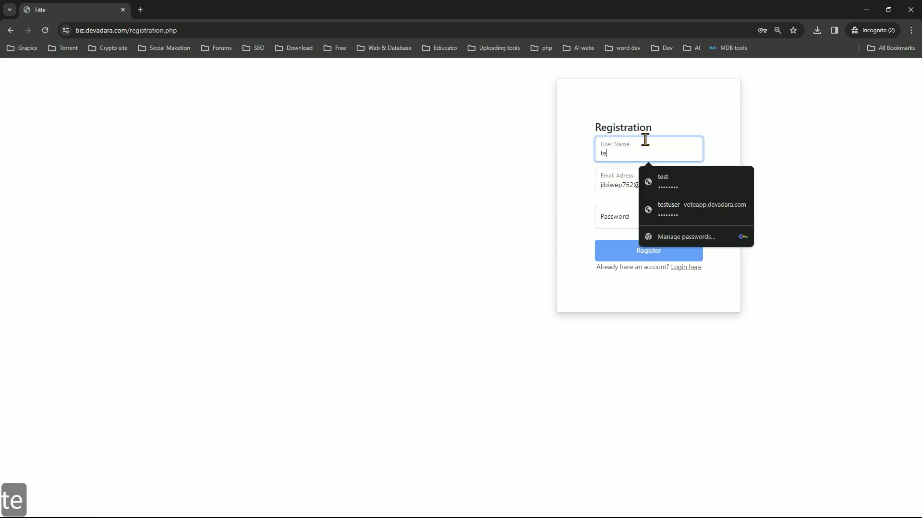
{"action": "type", "text": "st"}
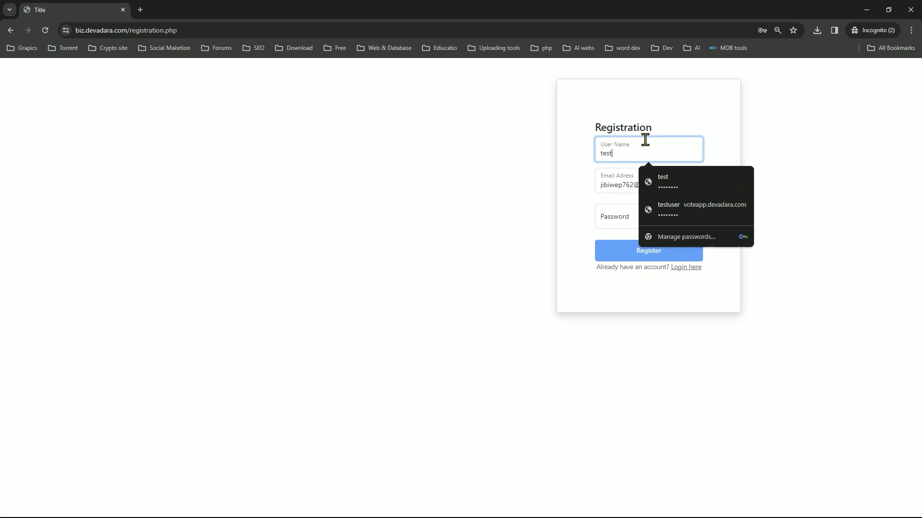
{"action": "type", "text": "123"}
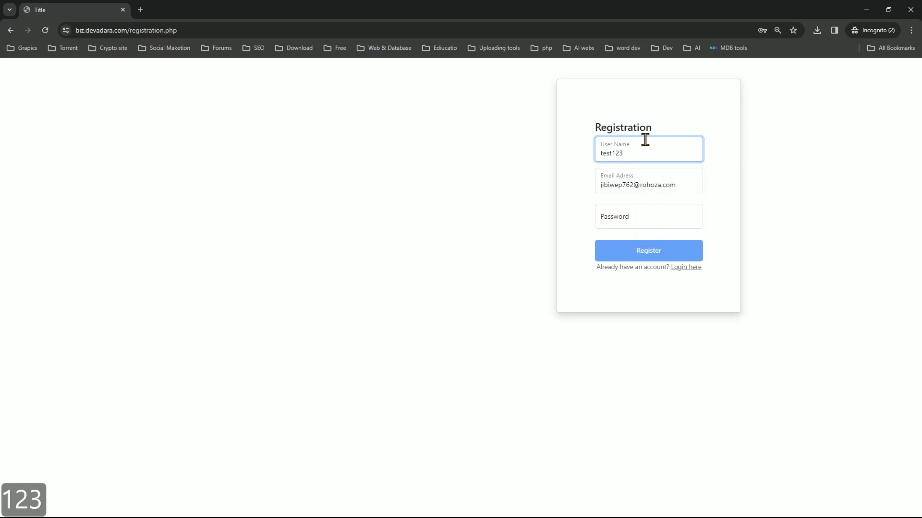
{"action": "left_click", "coordinate": [642, 225]}
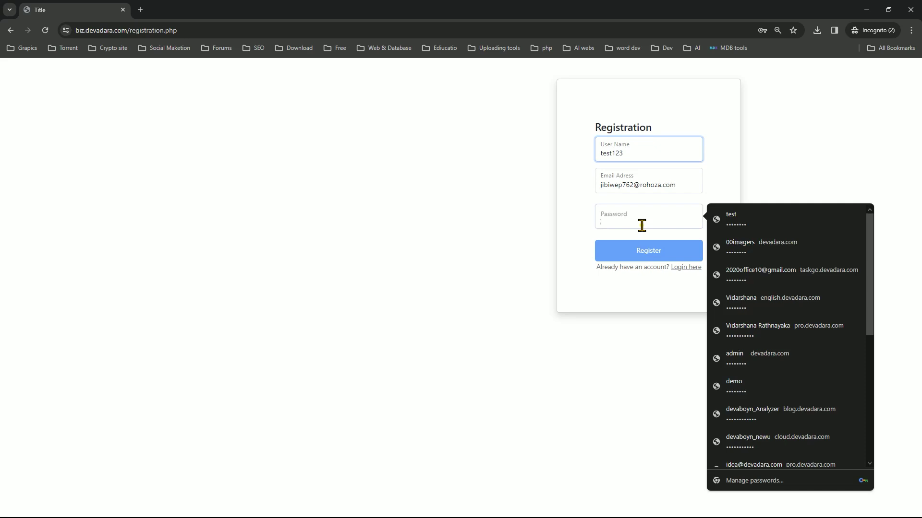
{"action": "type", "text": "tes"}
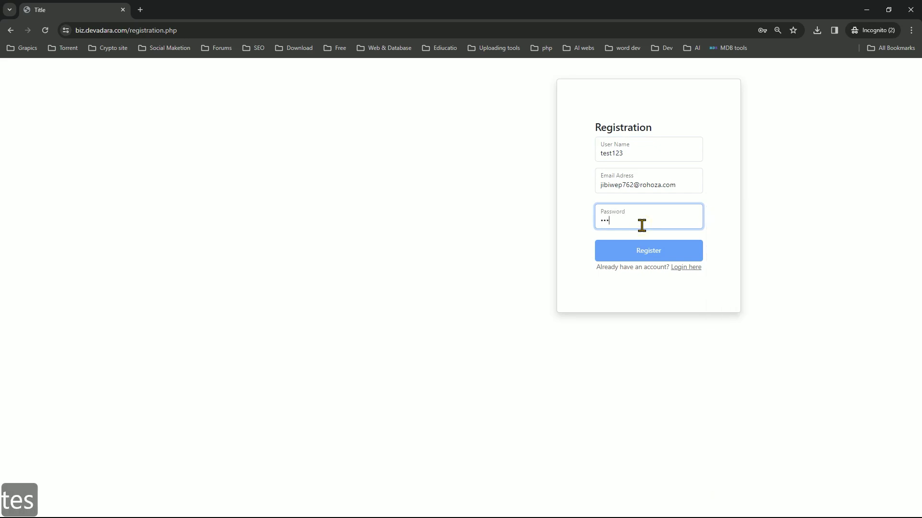
{"action": "type", "text": "t123"}
{"action": "left_click", "coordinate": [654, 257]}
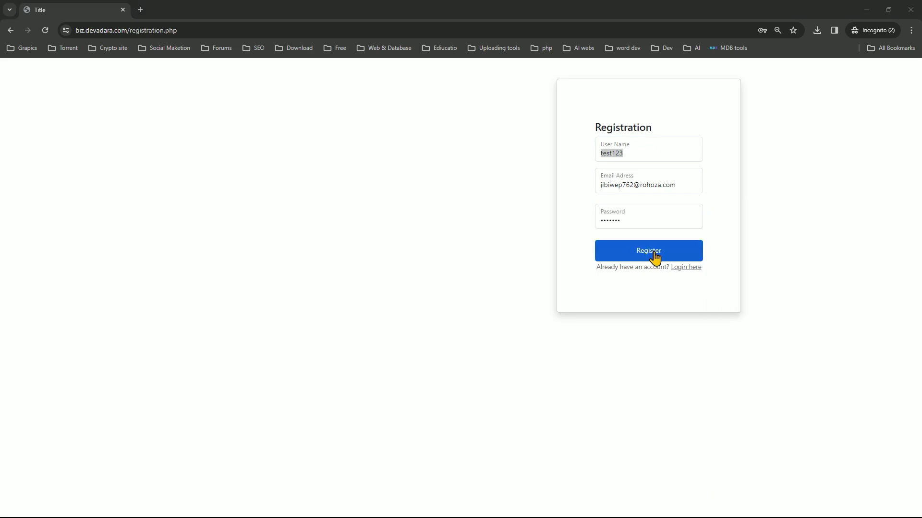
Log in as test123 with its password, then go to the Product & Service section
{"action": "left_click", "coordinate": [479, 141]}
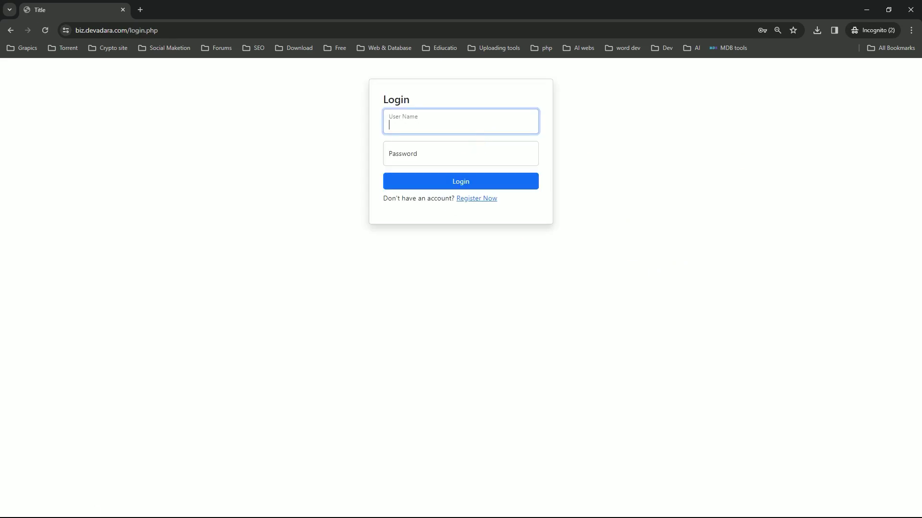
{"action": "key", "text": "ctrl+c"}
{"action": "left_click", "coordinate": [479, 137]}
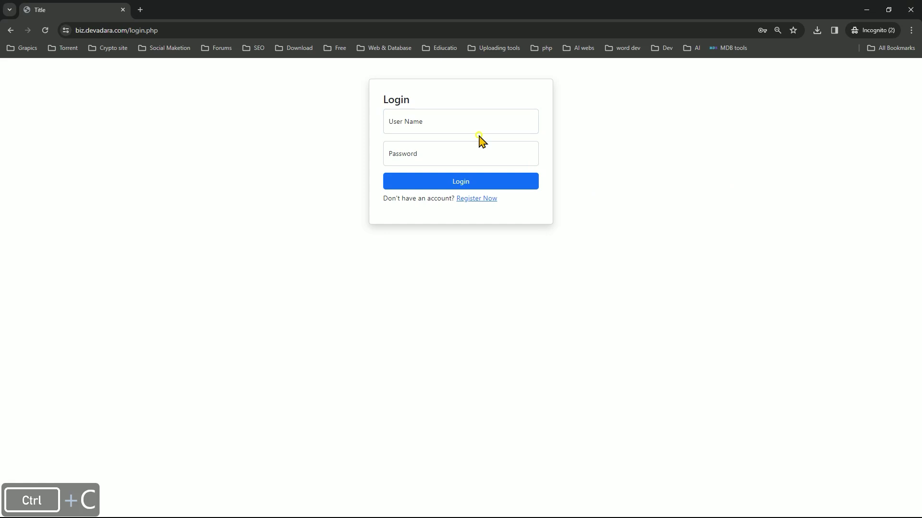
{"action": "left_click", "coordinate": [477, 128]}
{"action": "key", "text": "ctrl+v"}
{"action": "left_click", "coordinate": [446, 150]}
{"action": "key", "text": "ctrl+v"}
{"action": "left_click", "coordinate": [459, 186]}
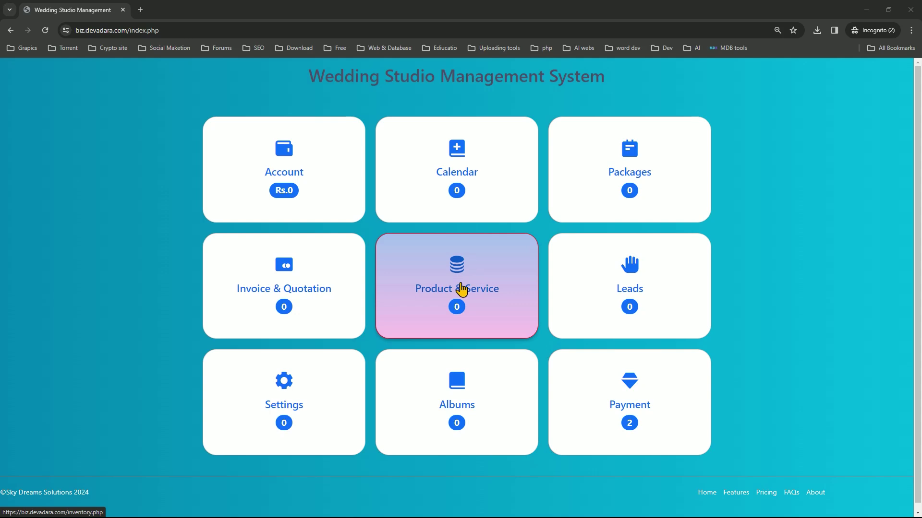
{"action": "left_click", "coordinate": [462, 290]}
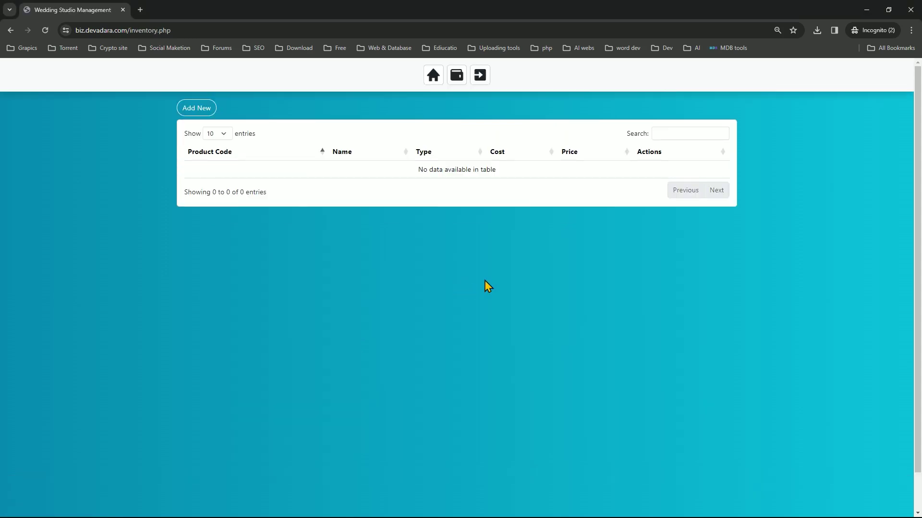
Start a new product and enter product code Album10X15
{"action": "left_click", "coordinate": [189, 109]}
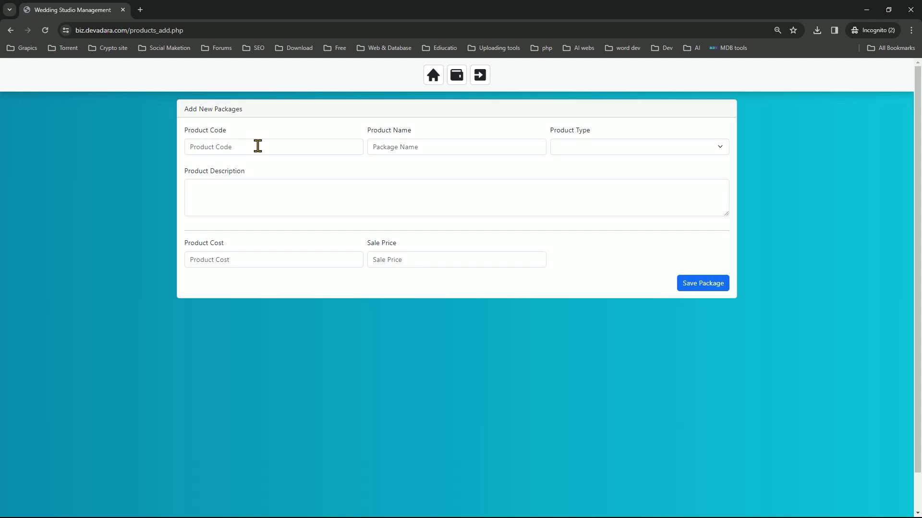
{"action": "left_click", "coordinate": [258, 145]}
{"action": "type", "text": "A"}
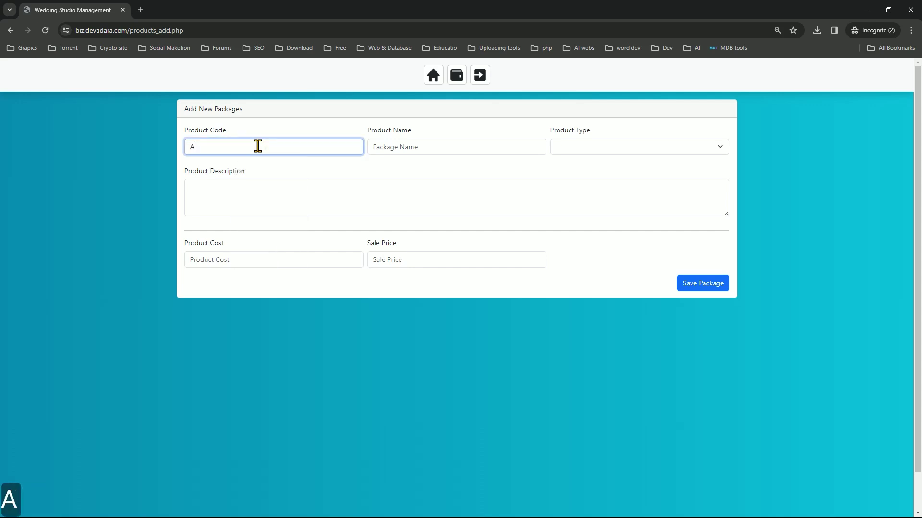
{"action": "type", "text": "I"}
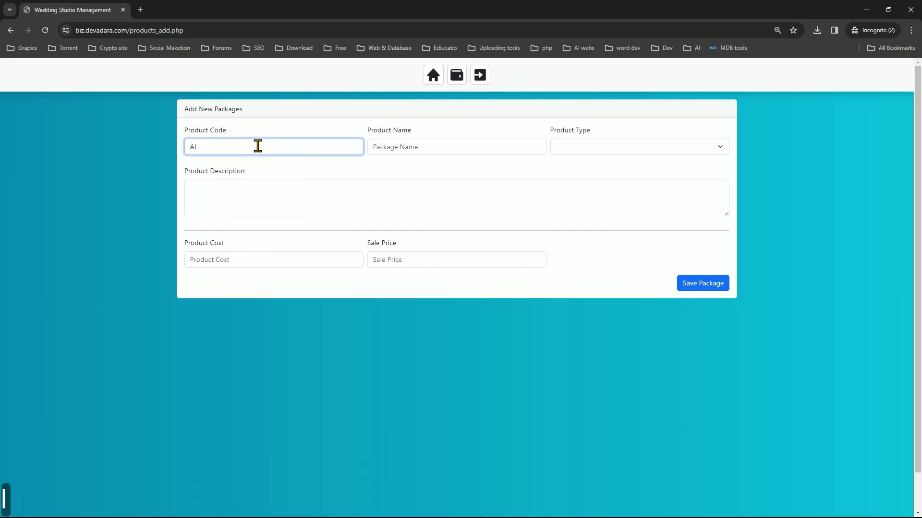
{"action": "type", "text": "bu"}
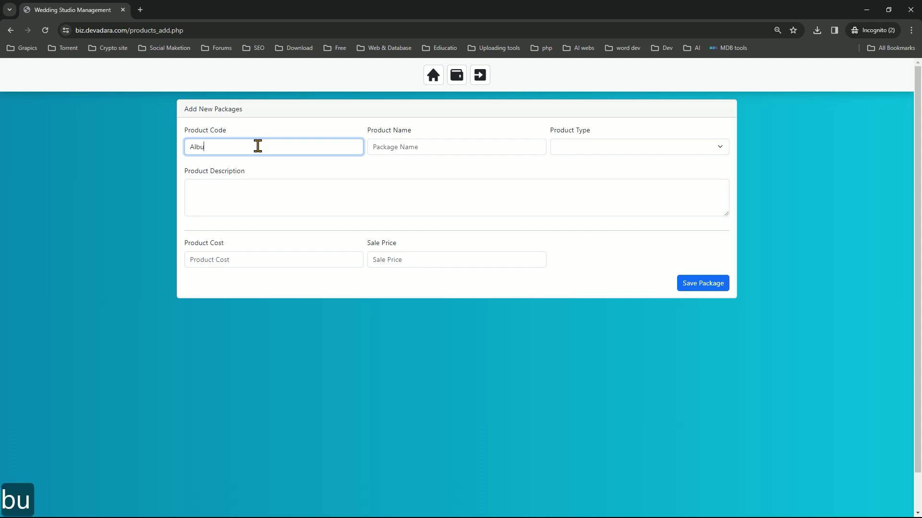
{"action": "type", "text": "m"}
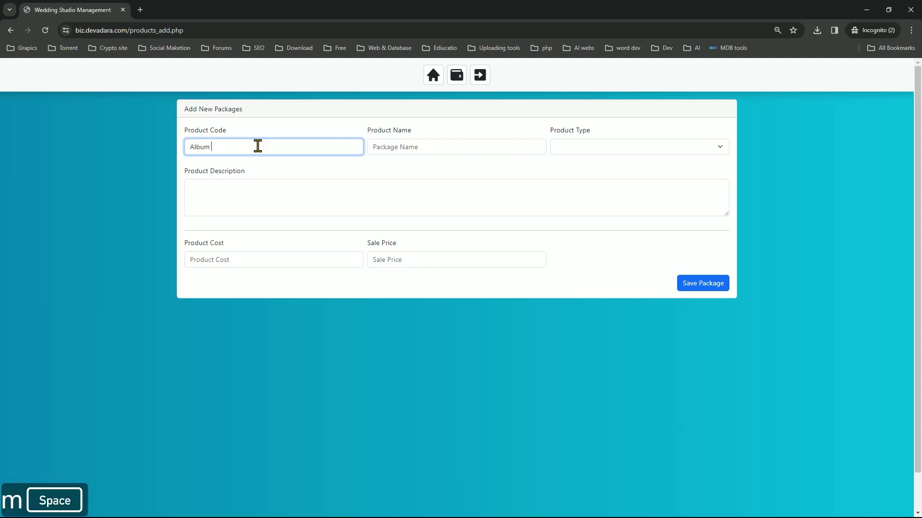
{"action": "key", "text": "BackSpace"}
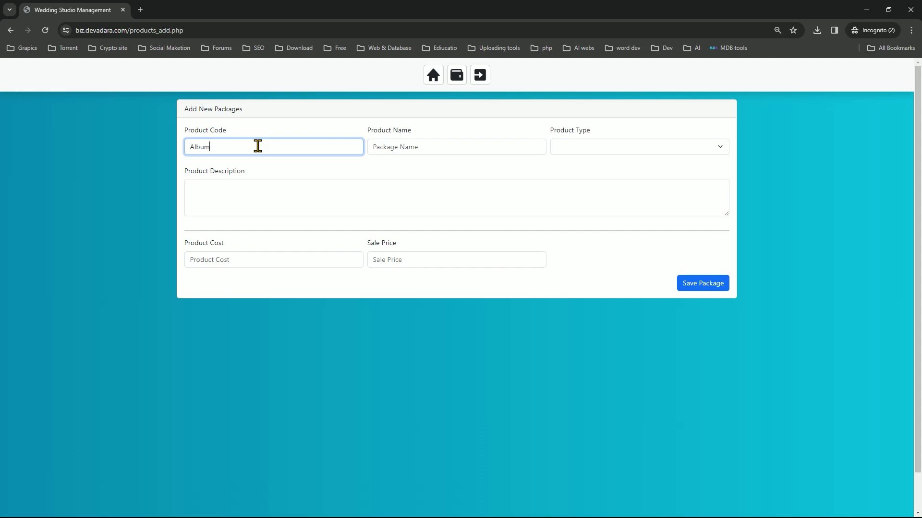
{"action": "type", "text": "10"}
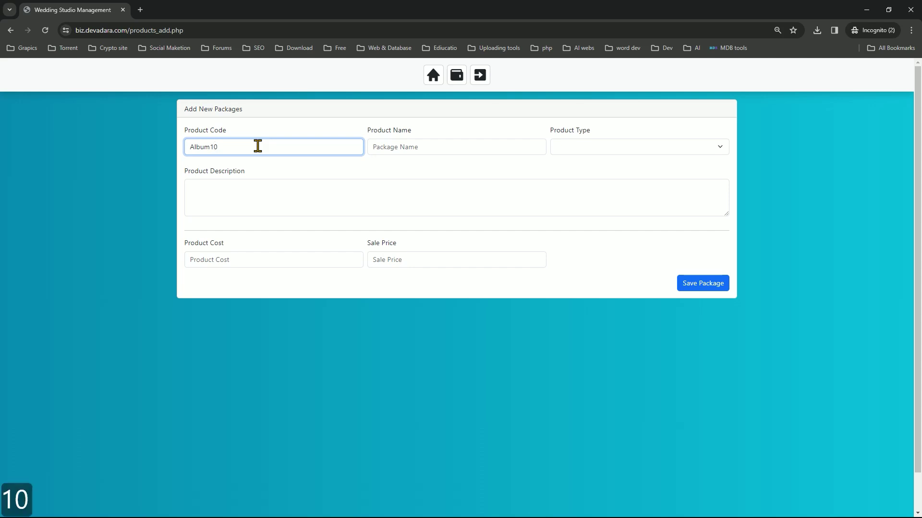
{"action": "type", "text": "X15"}
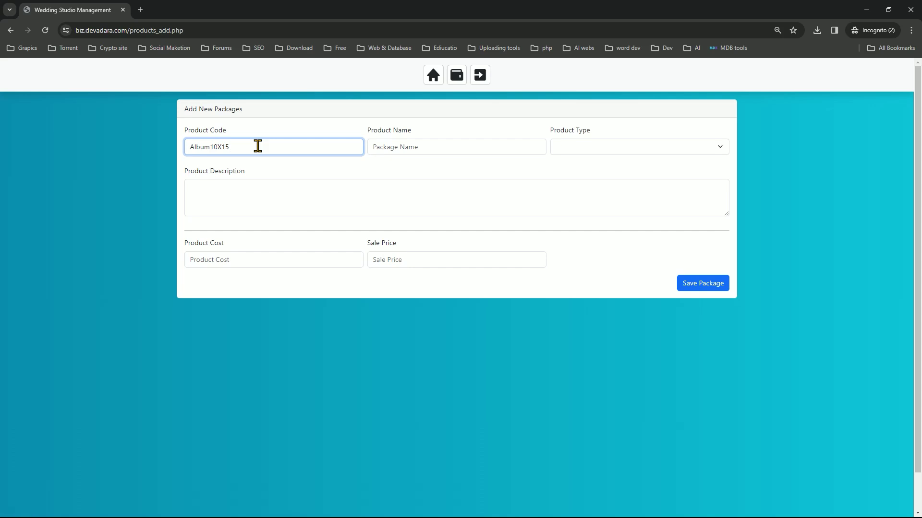
Copy the code into Product Name and space it as 'Album 10X15'
{"action": "double_click", "coordinate": [246, 148]}
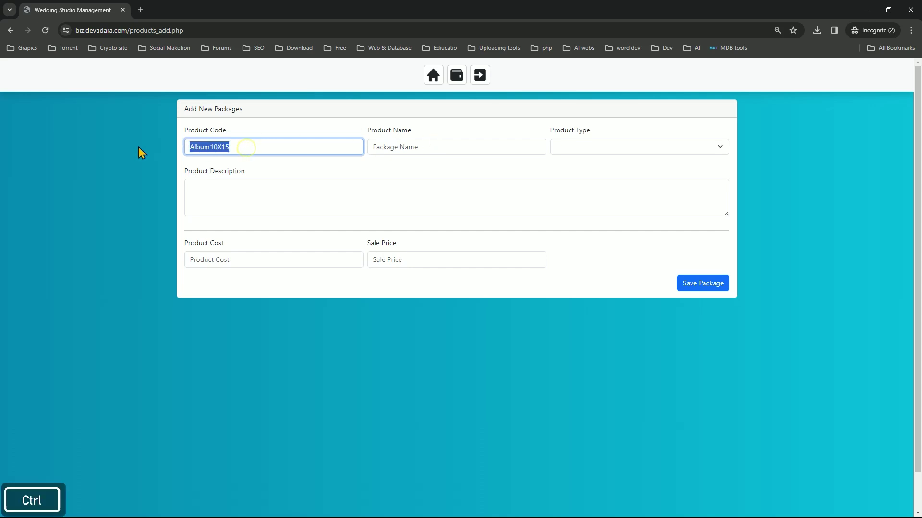
{"action": "key", "text": "ctrl+c"}
{"action": "left_click", "coordinate": [421, 146]}
{"action": "key", "text": "ctrl+v"}
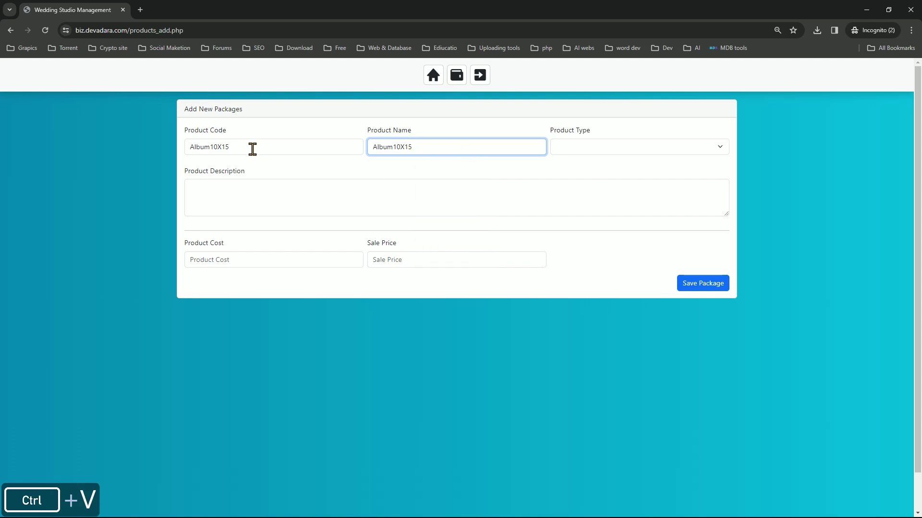
{"action": "left_click_drag", "start_coordinate": [212, 147], "coordinate": [120, 150]}
{"action": "double_click", "coordinate": [238, 146]}
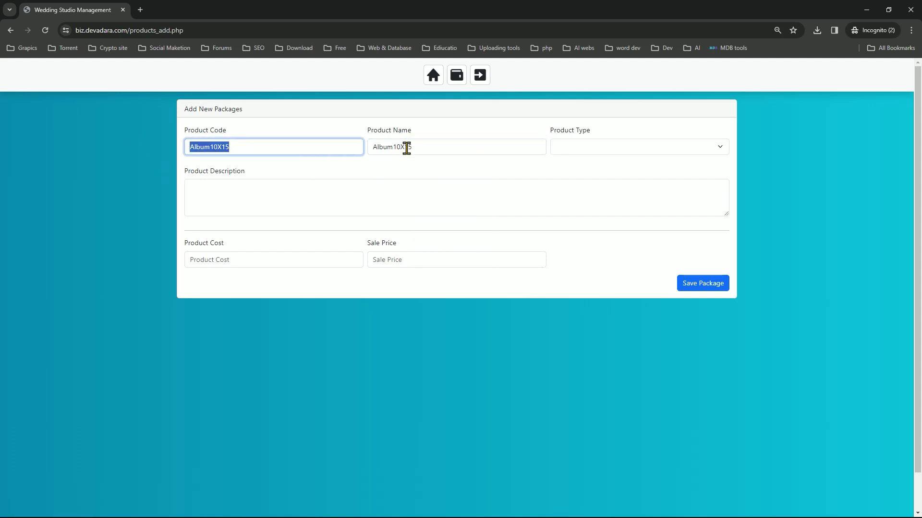
{"action": "left_click", "coordinate": [393, 149]}
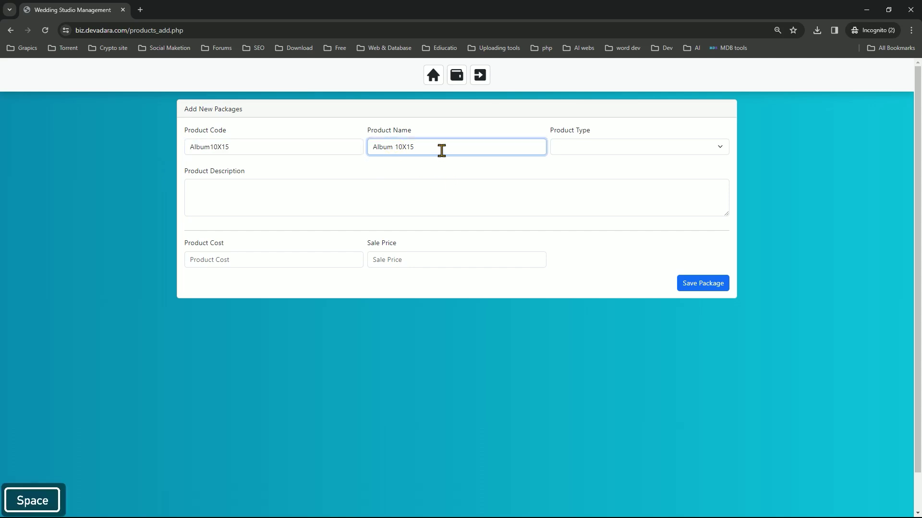
{"action": "left_click_drag", "start_coordinate": [432, 149], "coordinate": [359, 149]}
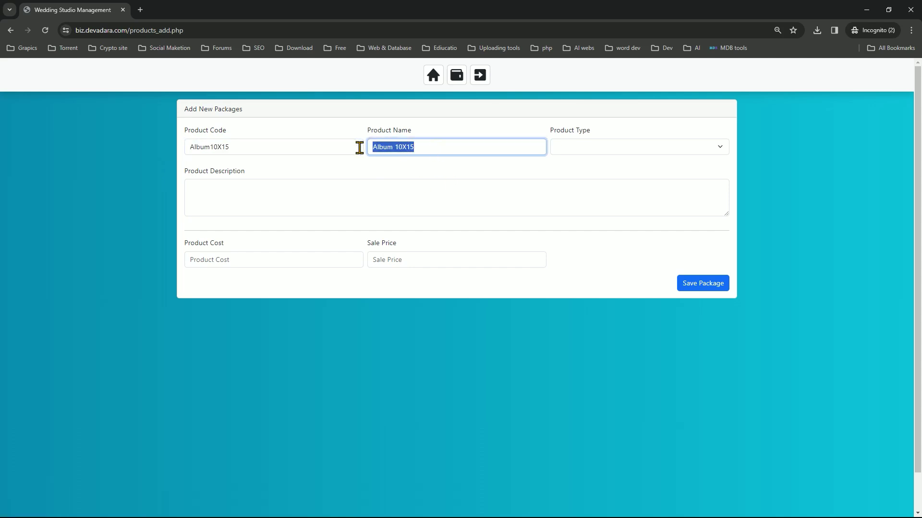
{"action": "left_click", "coordinate": [597, 159]}
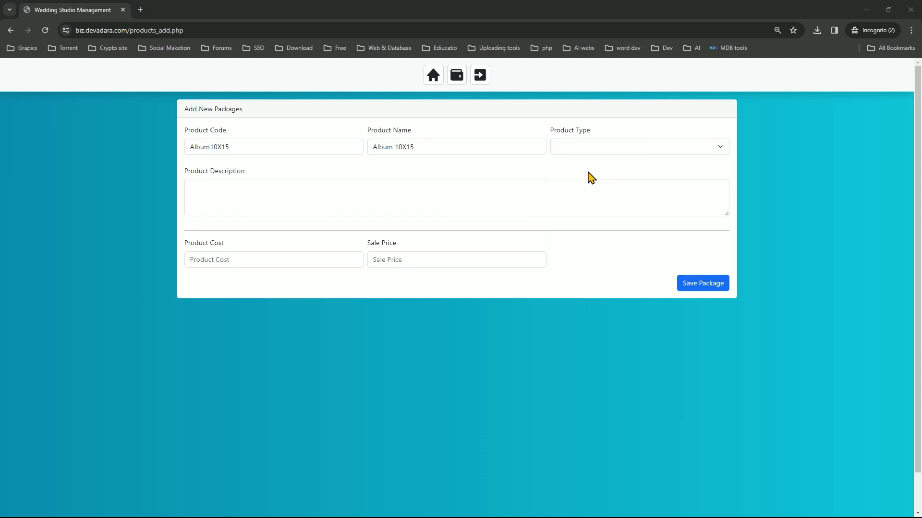
{"action": "left_click", "coordinate": [593, 148]}
Set product type to Album and copy 'Album 10X15' into the description
{"action": "left_click", "coordinate": [595, 180]}
{"action": "left_click", "coordinate": [329, 206]}
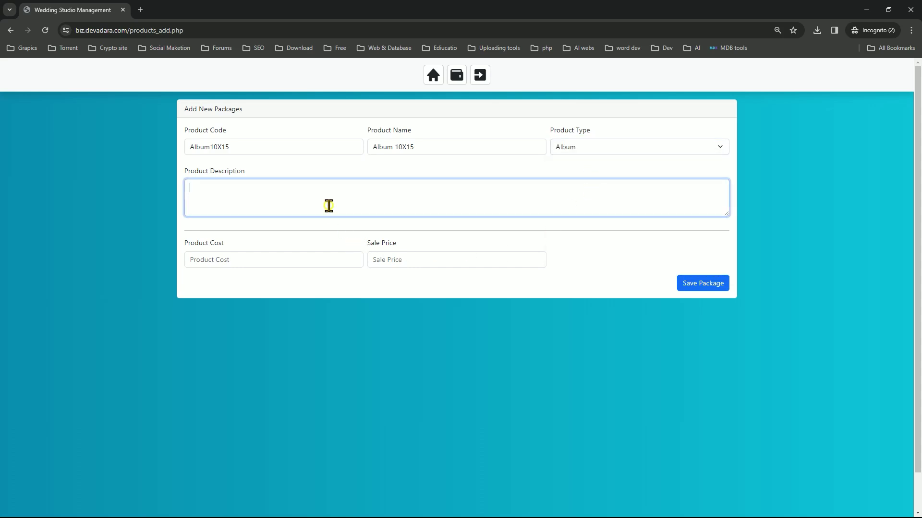
{"action": "left_click_drag", "start_coordinate": [456, 147], "coordinate": [274, 149]}
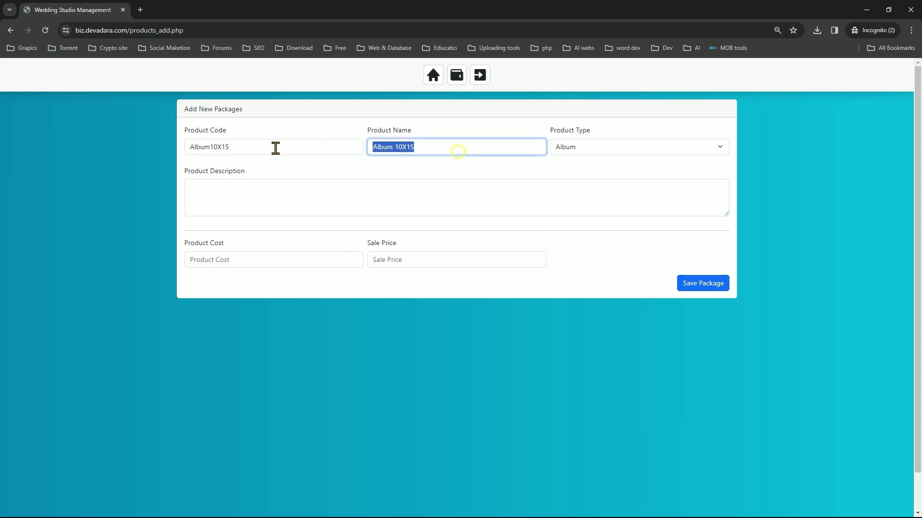
{"action": "key", "text": "ctrl+c"}
{"action": "left_click", "coordinate": [288, 190]}
{"action": "key", "text": "ctrl+v"}
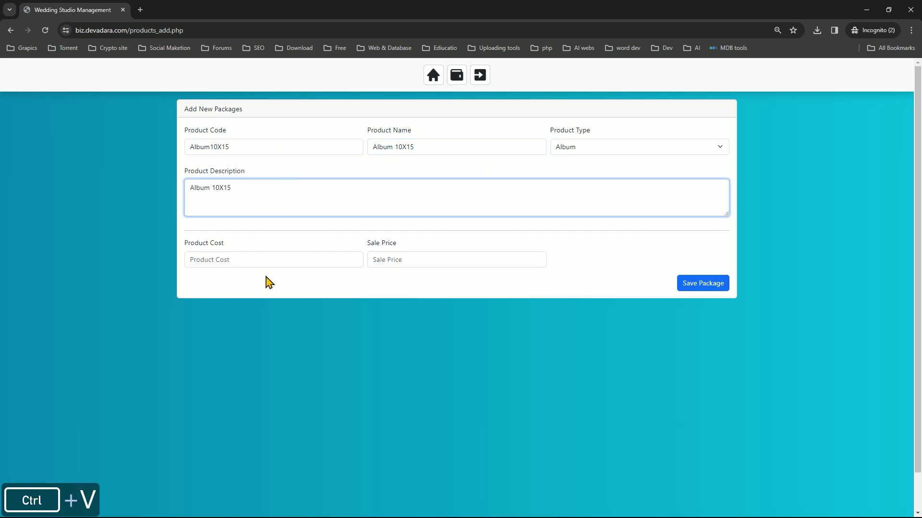
Enter cost 9000 and sale price 12000, save the package, and return to the dashboard
{"action": "left_click", "coordinate": [267, 259]}
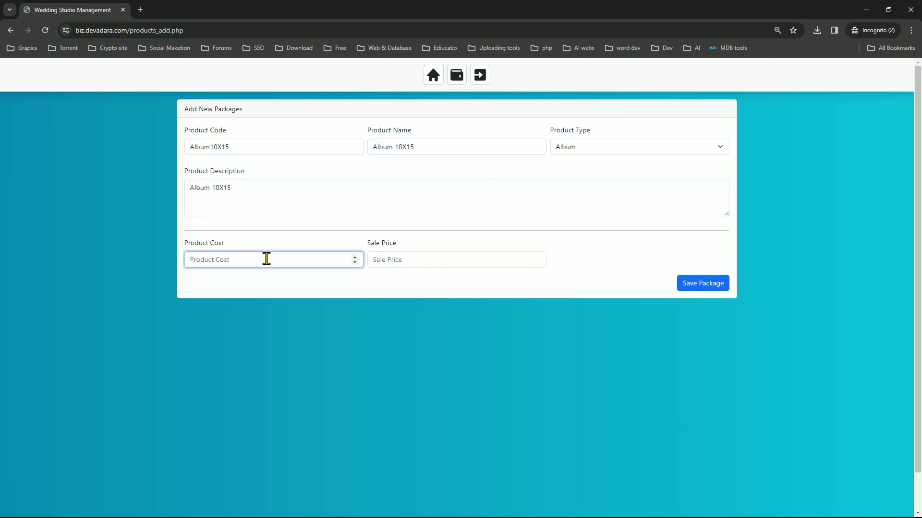
{"action": "type", "text": "9000"}
{"action": "left_click", "coordinate": [441, 268]}
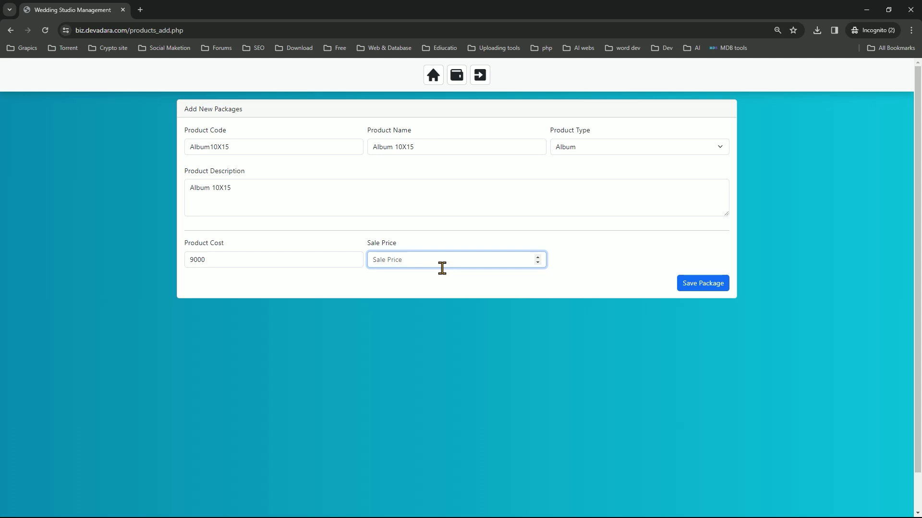
{"action": "type", "text": "12000"}
{"action": "left_click", "coordinate": [686, 285]}
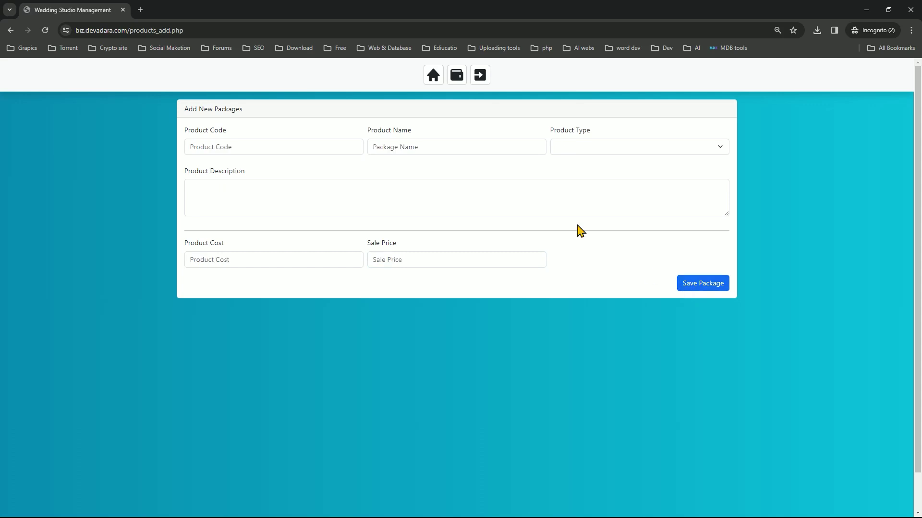
{"action": "left_click", "coordinate": [431, 77]}
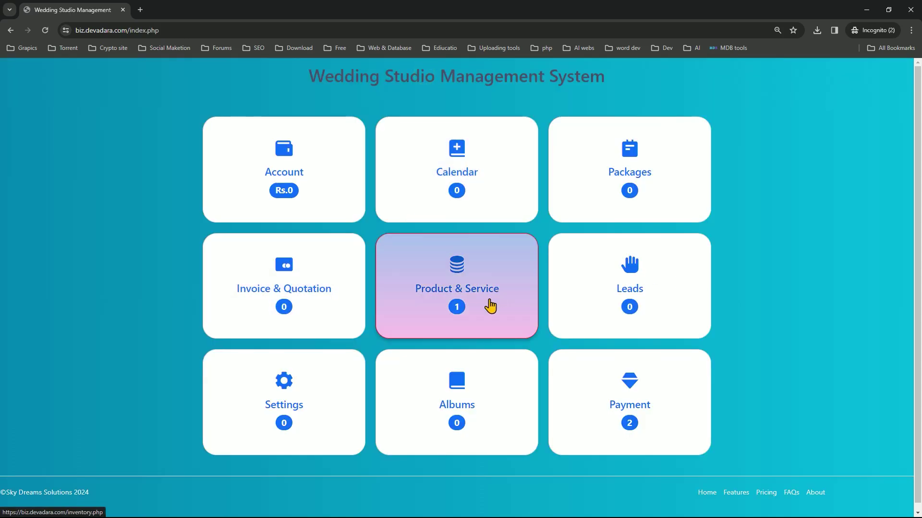
Open the Album10X15 entry for editing, then return to the Product & Service list
{"action": "left_click", "coordinate": [464, 311]}
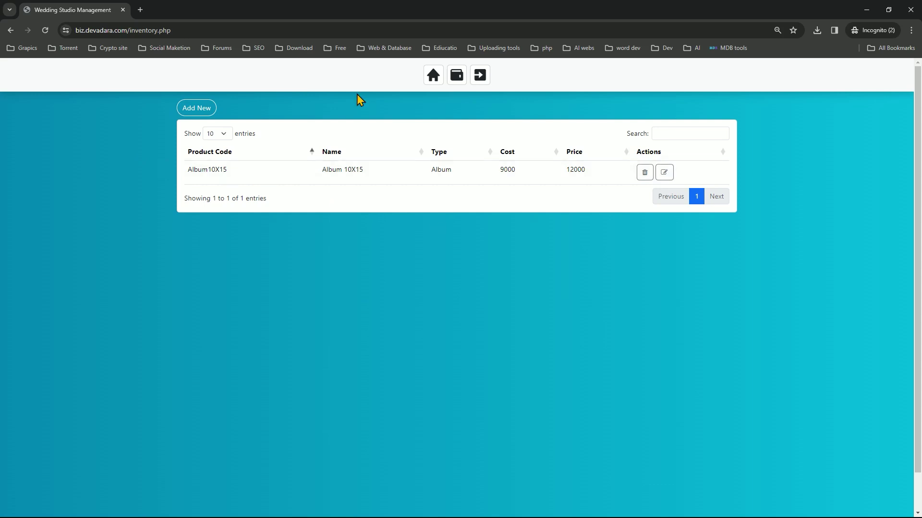
{"action": "left_click", "coordinate": [663, 173]}
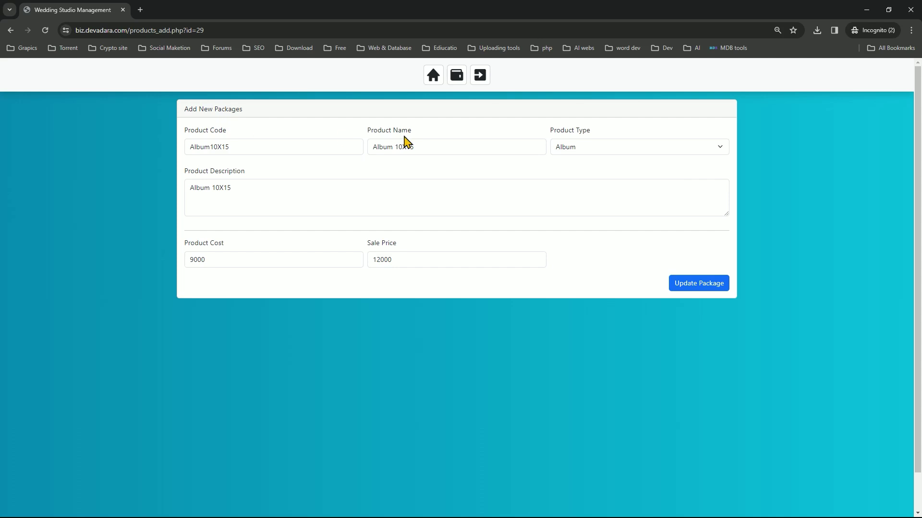
{"action": "left_click", "coordinate": [433, 75]}
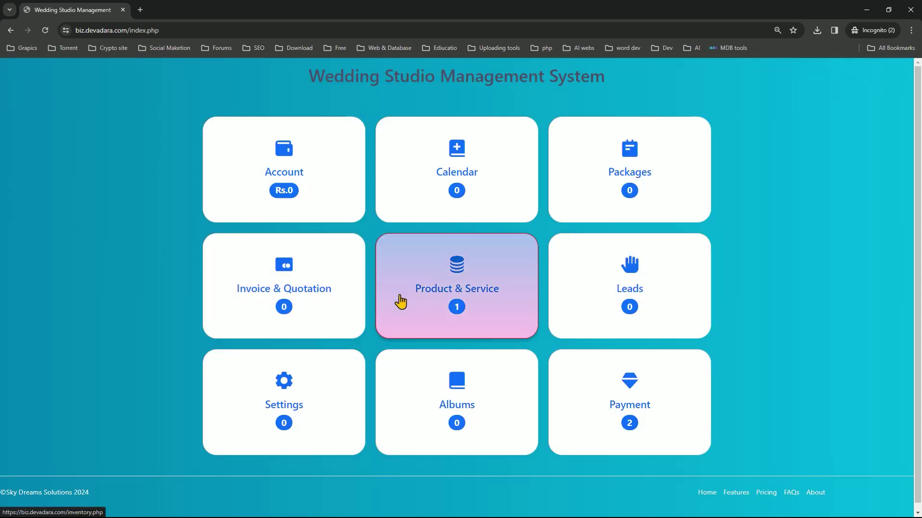
{"action": "left_click", "coordinate": [409, 283]}
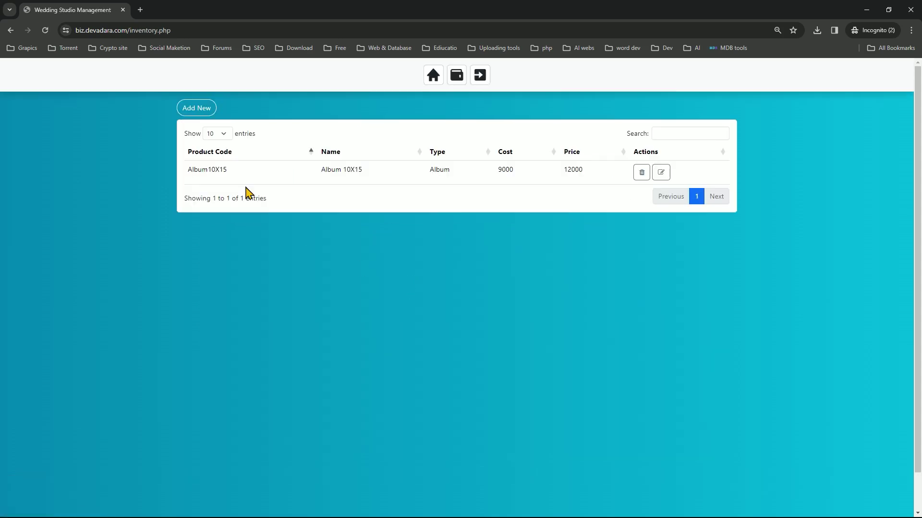
Start product TC6X6 named Thank You Card 6X6 and copy the name into the description
{"action": "left_click", "coordinate": [194, 108]}
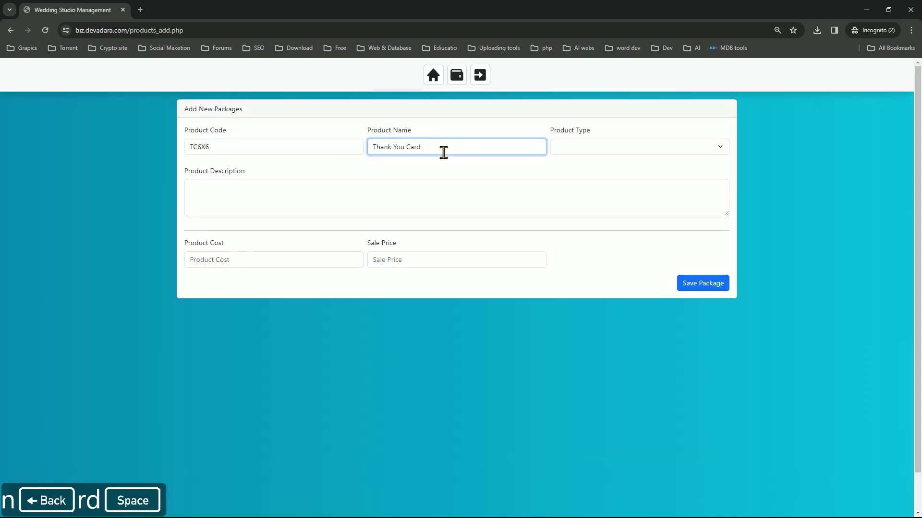
{"action": "type", "text": "6X6"}
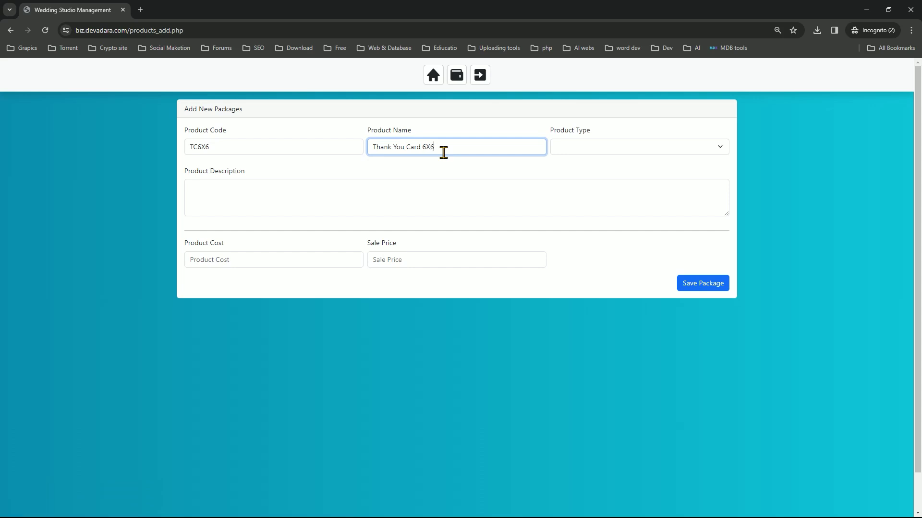
{"action": "left_click_drag", "start_coordinate": [442, 153], "coordinate": [242, 148]}
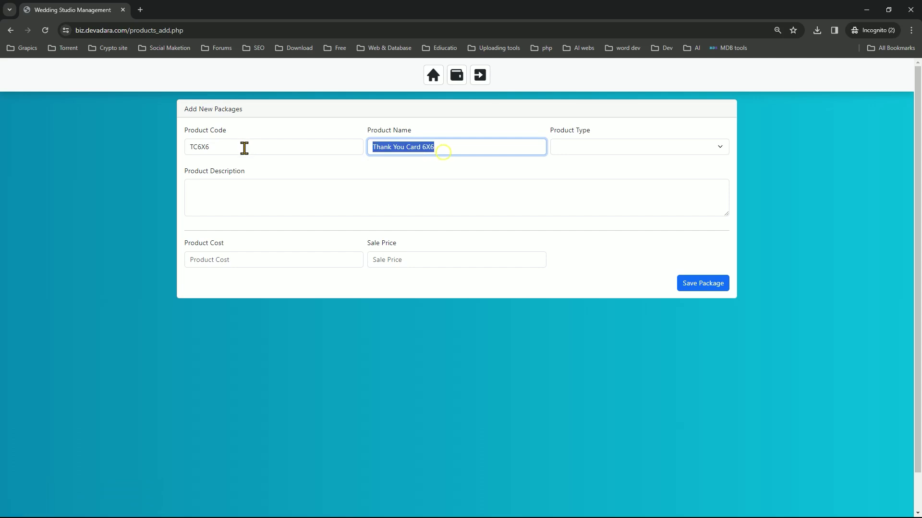
{"action": "key", "text": "ctrl+c"}
{"action": "left_click", "coordinate": [264, 188]}
{"action": "key", "text": "ctrl+v"}
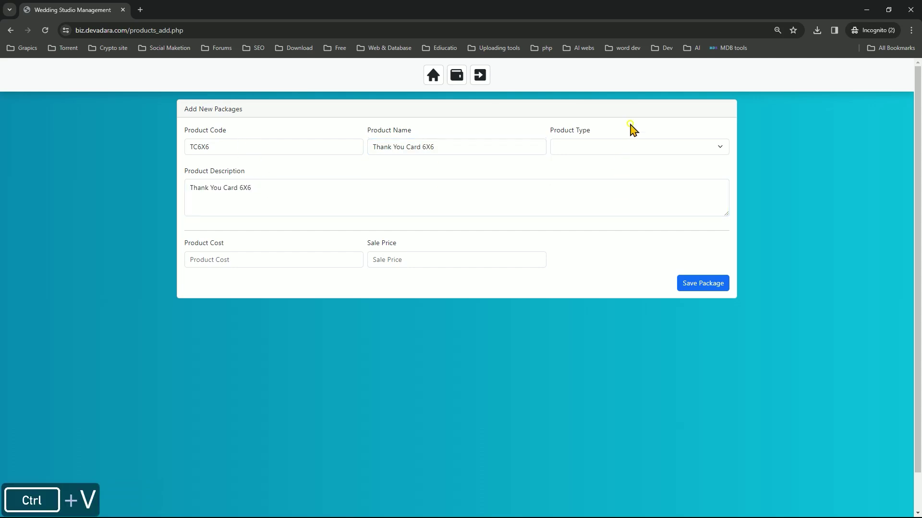
Choose type Thank You Card, enter cost 100 and sale price 150, and save
{"action": "left_click", "coordinate": [632, 147]}
{"action": "left_click", "coordinate": [612, 189]}
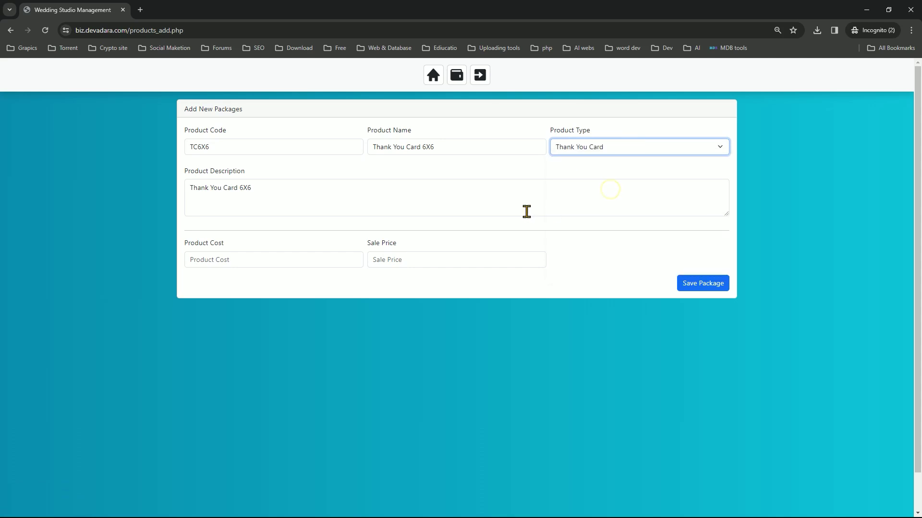
{"action": "left_click", "coordinate": [286, 261]}
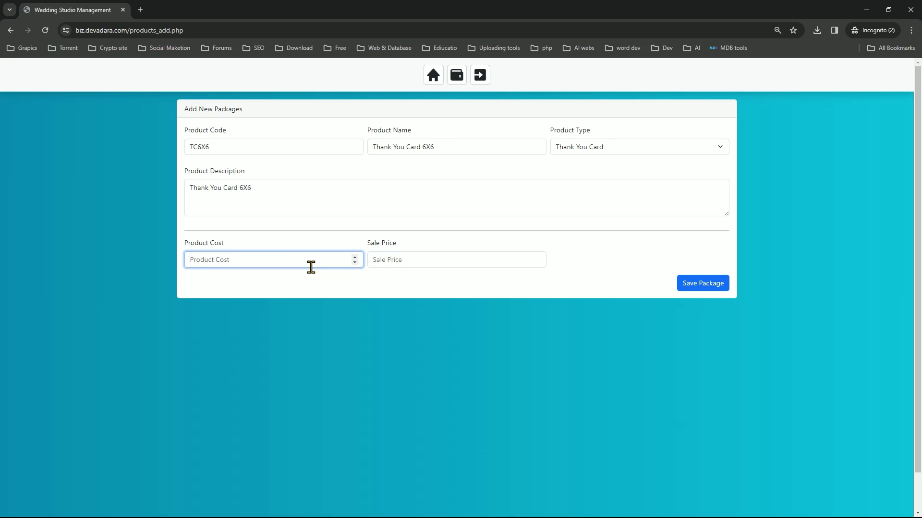
{"action": "type", "text": "100"}
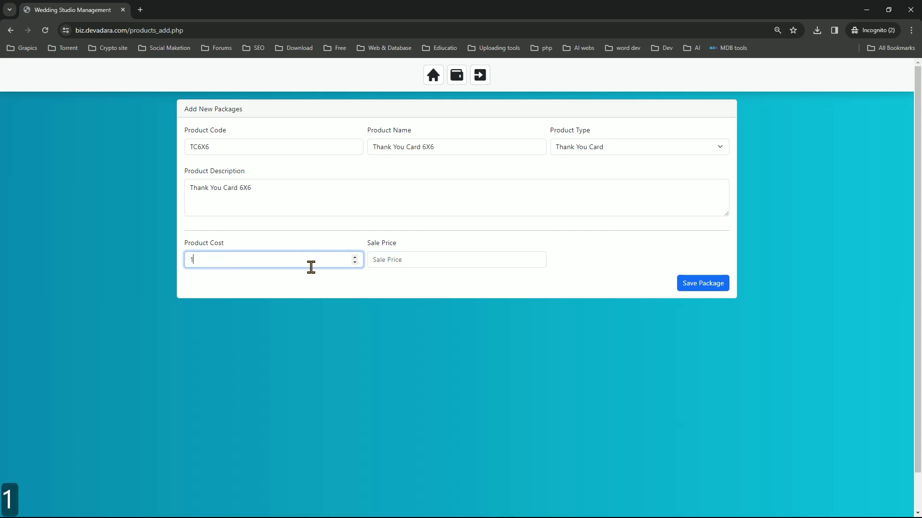
{"action": "left_click", "coordinate": [394, 266]}
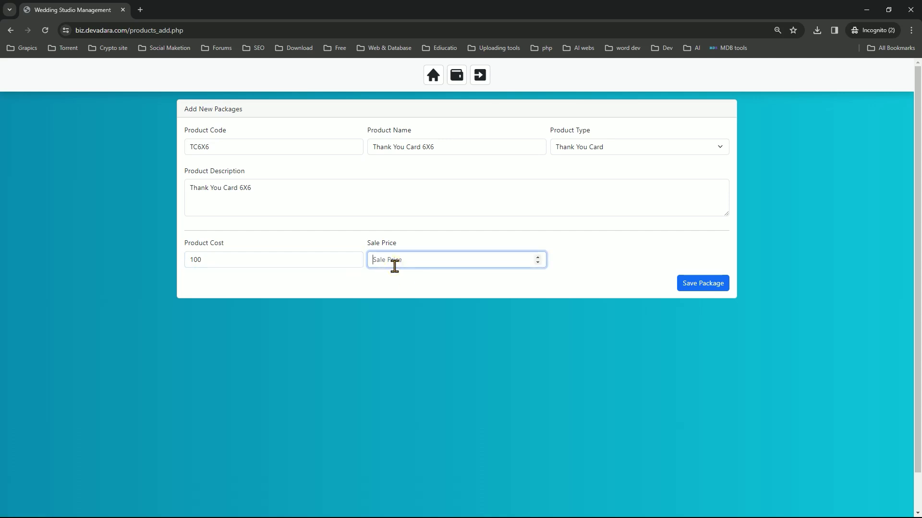
{"action": "type", "text": "150"}
{"action": "left_click", "coordinate": [703, 284]}
{"action": "left_click", "coordinate": [704, 283]}
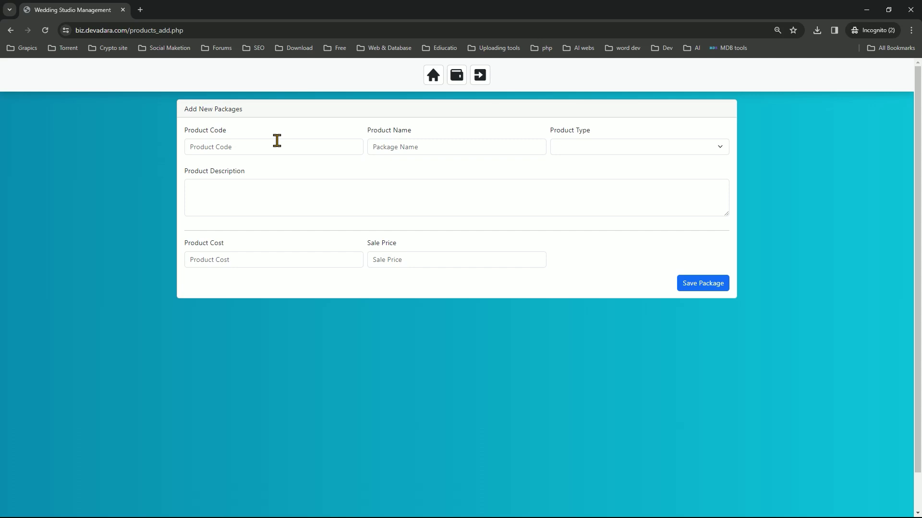
Choose product type Human Resource and enter product code Main_Photographer
{"action": "left_click", "coordinate": [596, 146]}
{"action": "left_click", "coordinate": [596, 146]}
{"action": "left_click", "coordinate": [595, 146]}
{"action": "left_click", "coordinate": [602, 198]}
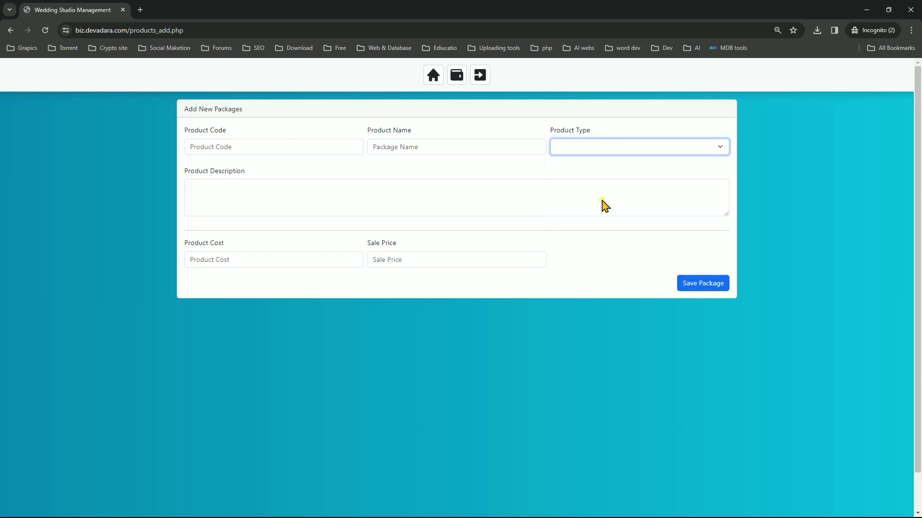
{"action": "left_click", "coordinate": [223, 147]}
{"action": "type", "text": "Mainb"}
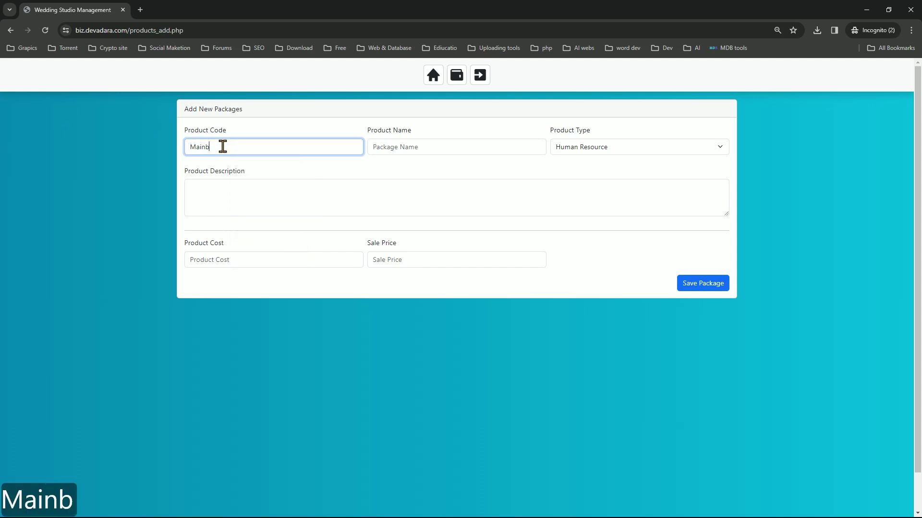
{"action": "key", "text": "BackSpace"}
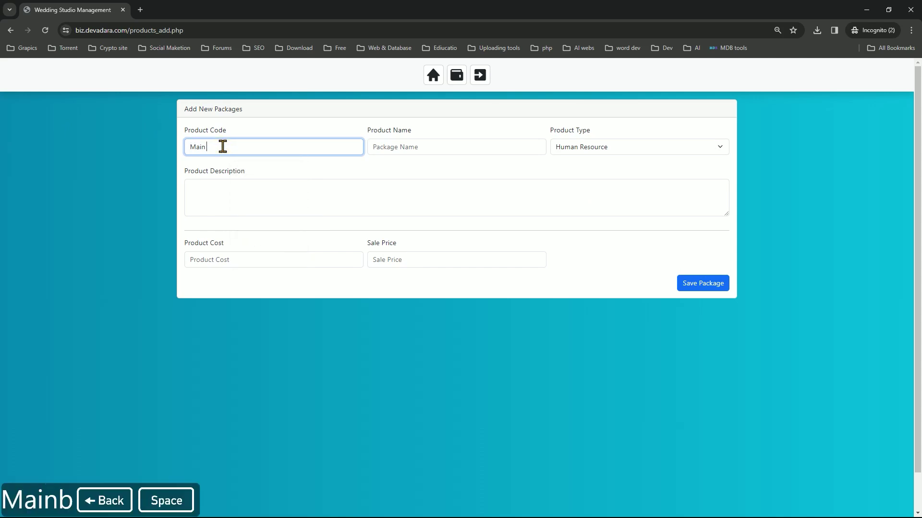
{"action": "key", "text": "BackSpace"}
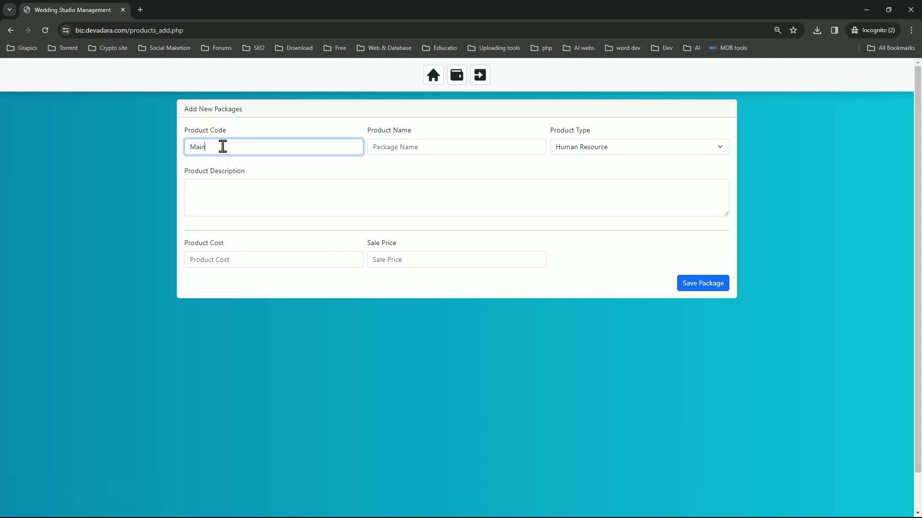
{"action": "type", "text": "_Photographer"}
Copy the code into Product Name, changing it to 'Main Photographer'
{"action": "key", "text": "ctrl+a"}
{"action": "key", "text": "ctrl+c"}
{"action": "left_click", "coordinate": [458, 156]}
{"action": "left_click", "coordinate": [453, 148]}
{"action": "key", "text": "ctrl+v"}
{"action": "right_click", "coordinate": [452, 150]}
{"action": "left_click", "coordinate": [399, 174]}
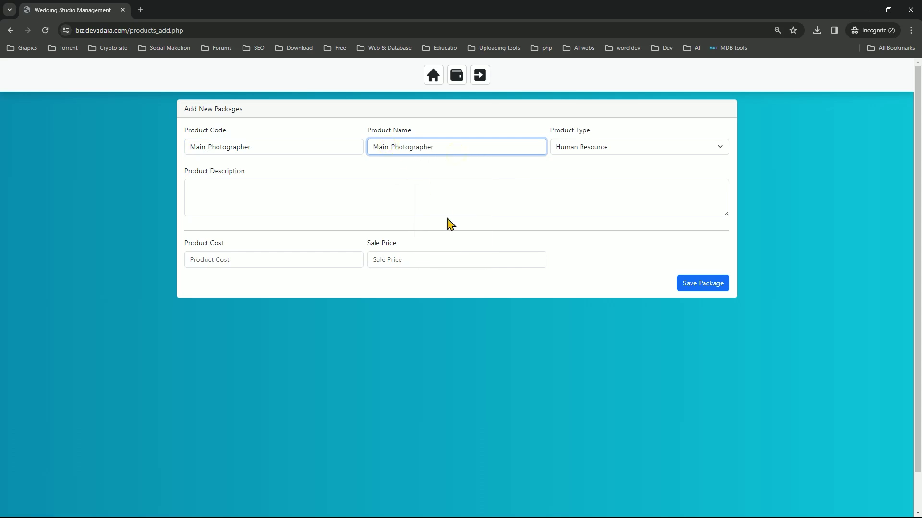
{"action": "key", "text": "BackSpace"}
{"action": "left_click", "coordinate": [585, 160]}
{"action": "left_click", "coordinate": [586, 150]}
Copy 'Main Photographer' into the product description
{"action": "left_click", "coordinate": [314, 195]}
{"action": "left_click_drag", "start_coordinate": [470, 157], "coordinate": [302, 142]}
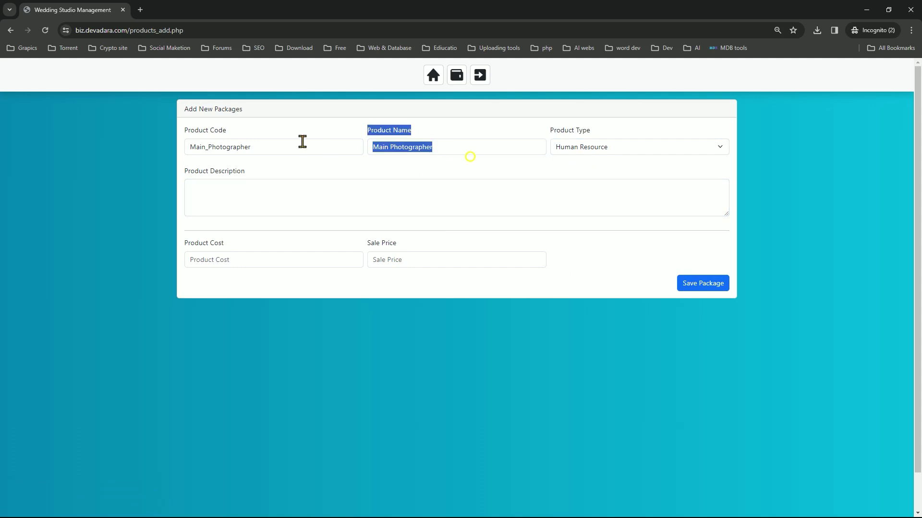
{"action": "left_click", "coordinate": [436, 203]}
{"action": "left_click_drag", "start_coordinate": [445, 152], "coordinate": [321, 144]}
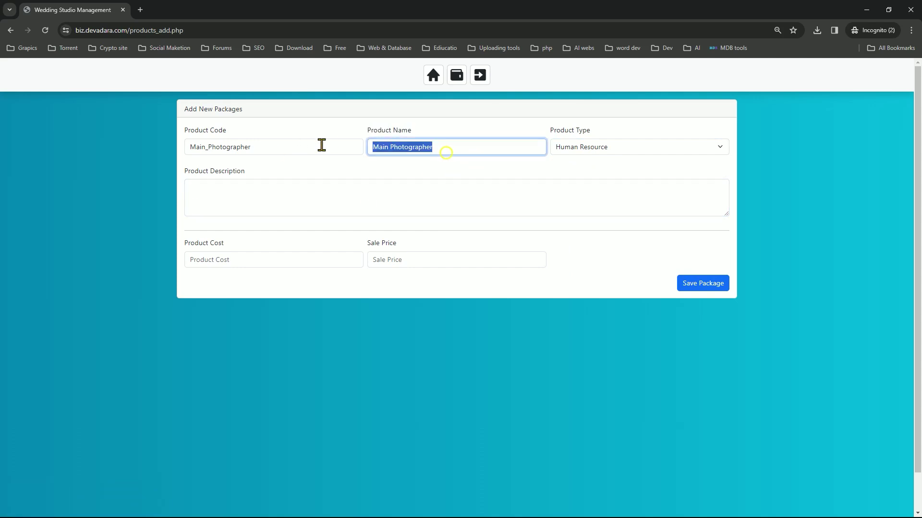
{"action": "key", "text": "ctrl+c"}
{"action": "left_click", "coordinate": [325, 212]}
{"action": "key", "text": "ctrl+v"}
Enter cost 5000 and sale price 8000 and save the product
{"action": "left_click", "coordinate": [249, 255]}
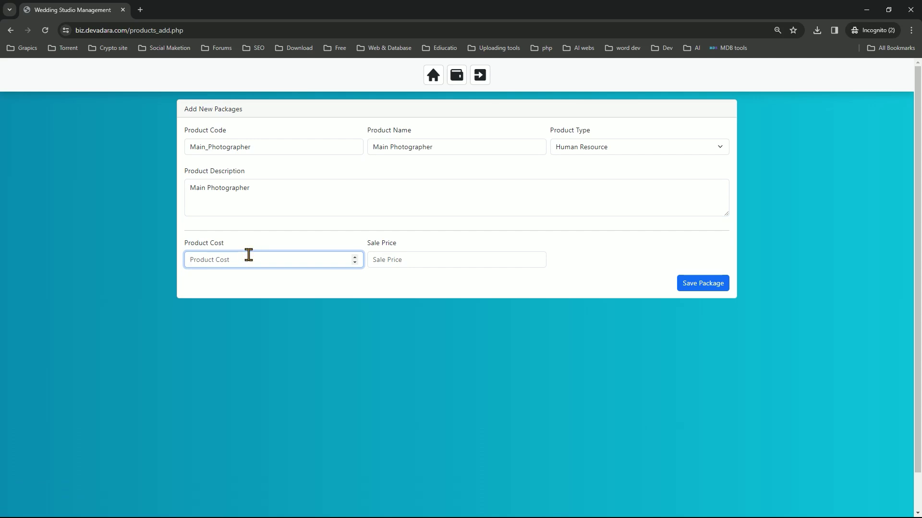
{"action": "type", "text": "5000"}
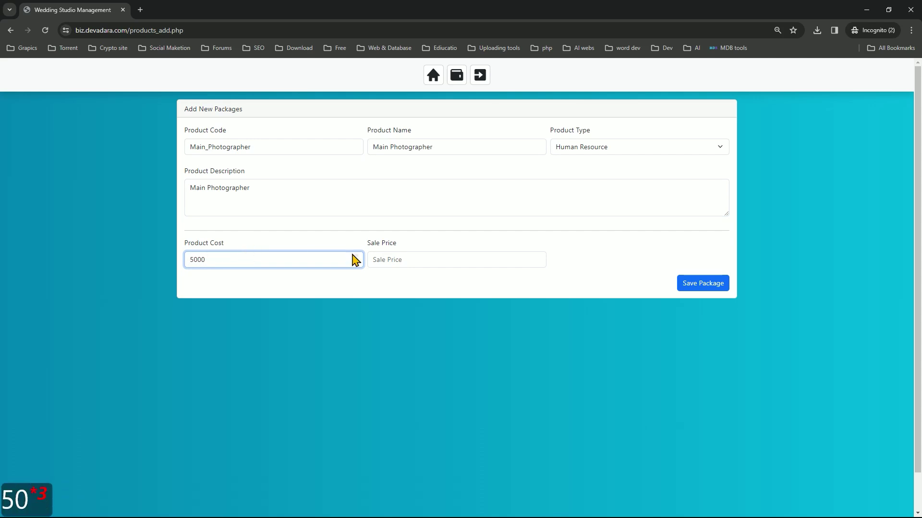
{"action": "left_click", "coordinate": [457, 261]}
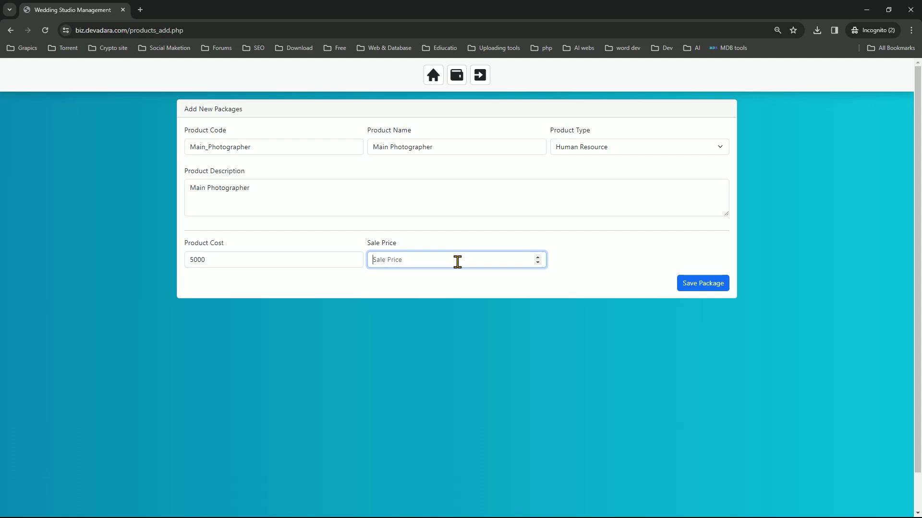
{"action": "type", "text": "8000"}
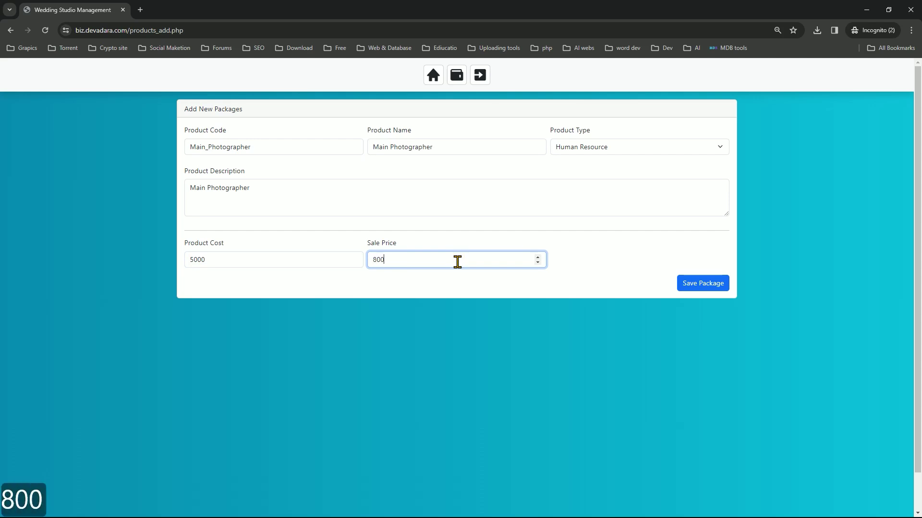
{"action": "left_click", "coordinate": [703, 287]}
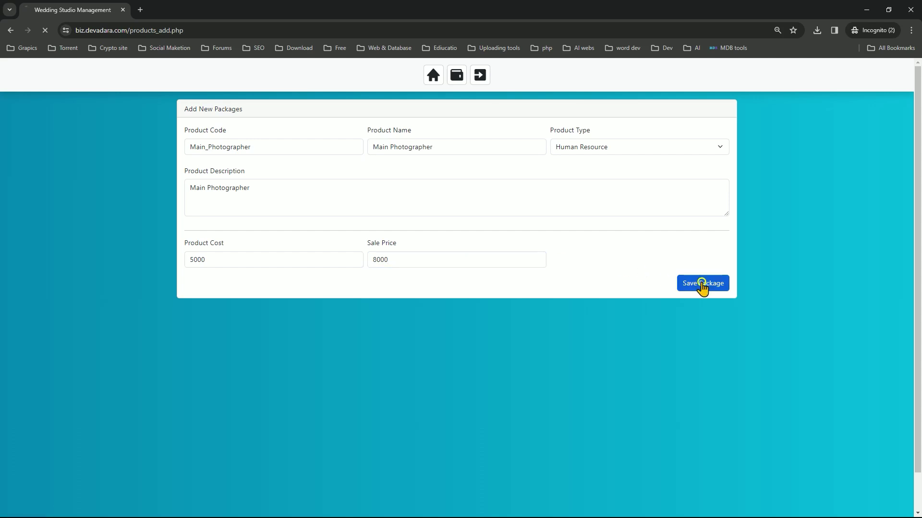
Go via the dashboard and the three-item product list to the empty Packages page
{"action": "left_click", "coordinate": [425, 82]}
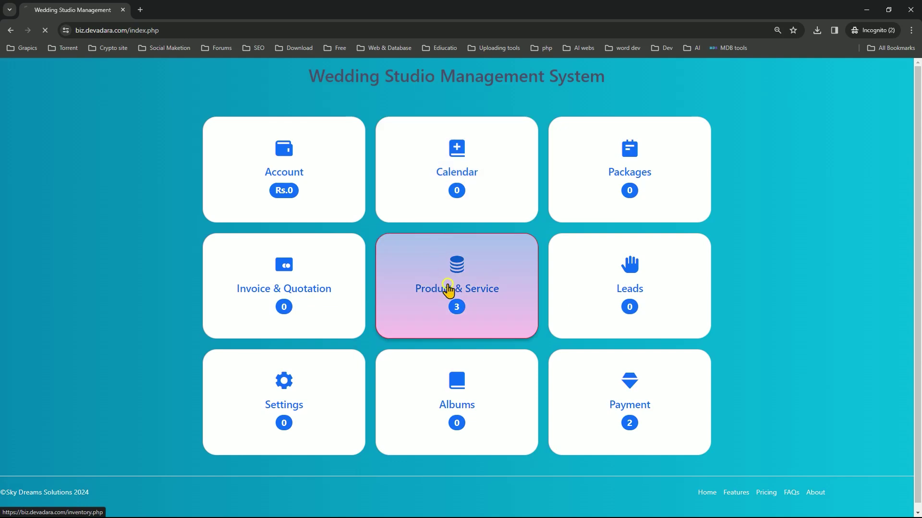
{"action": "left_click", "coordinate": [447, 291]}
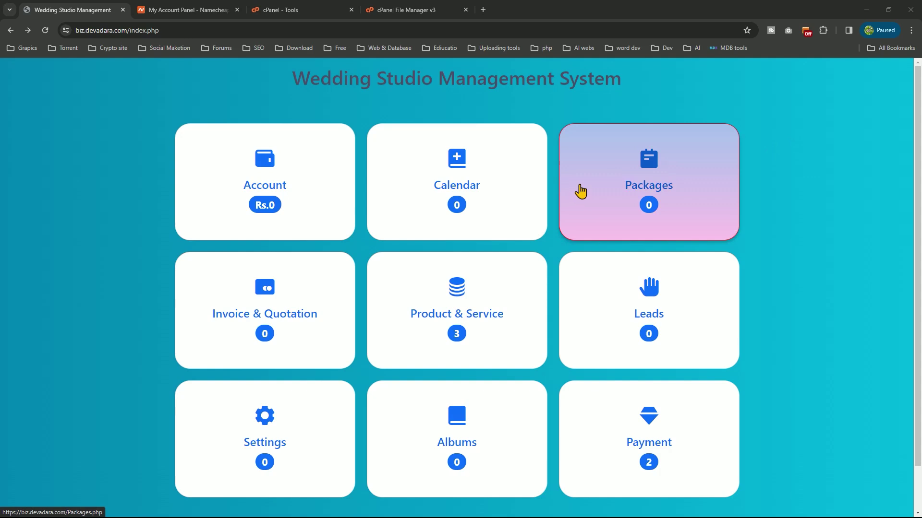
{"action": "left_click", "coordinate": [581, 191]}
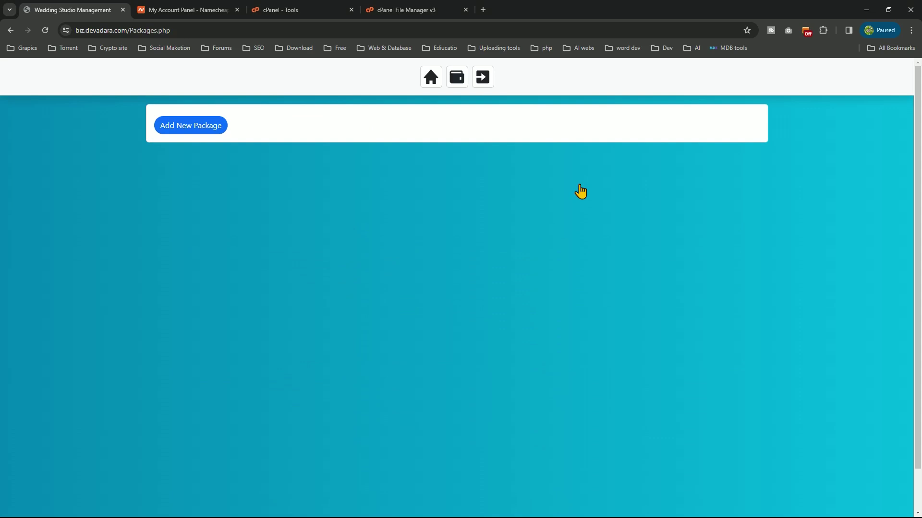
Start a new package named 'Package 01' with event type Wedding
{"action": "left_click", "coordinate": [214, 124]}
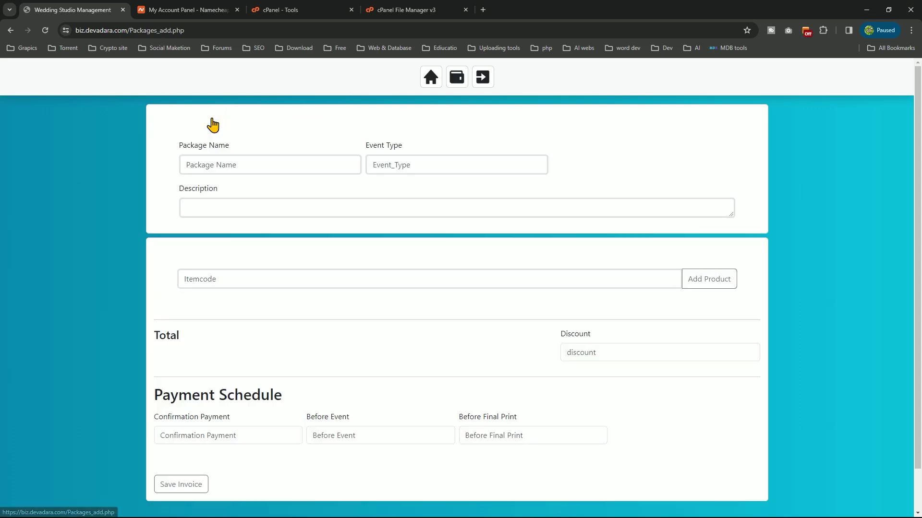
{"action": "left_click", "coordinate": [245, 158]}
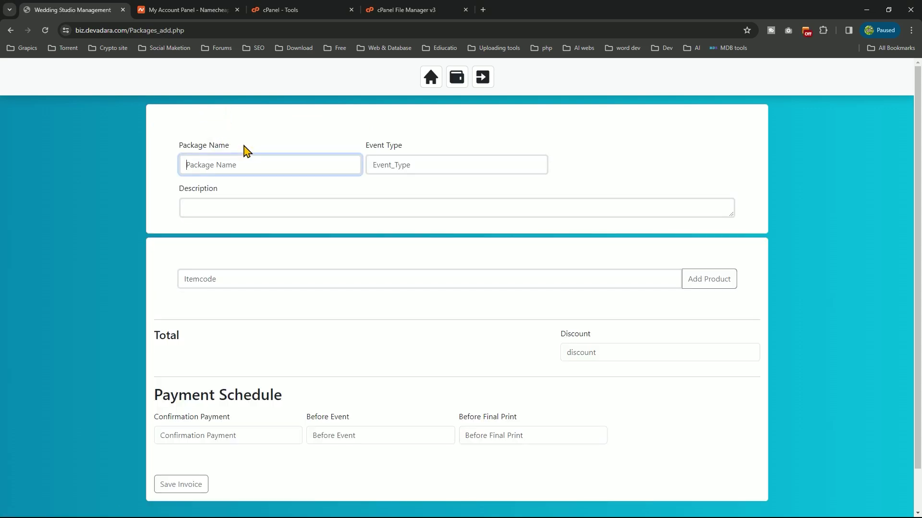
{"action": "type", "text": "Pack"}
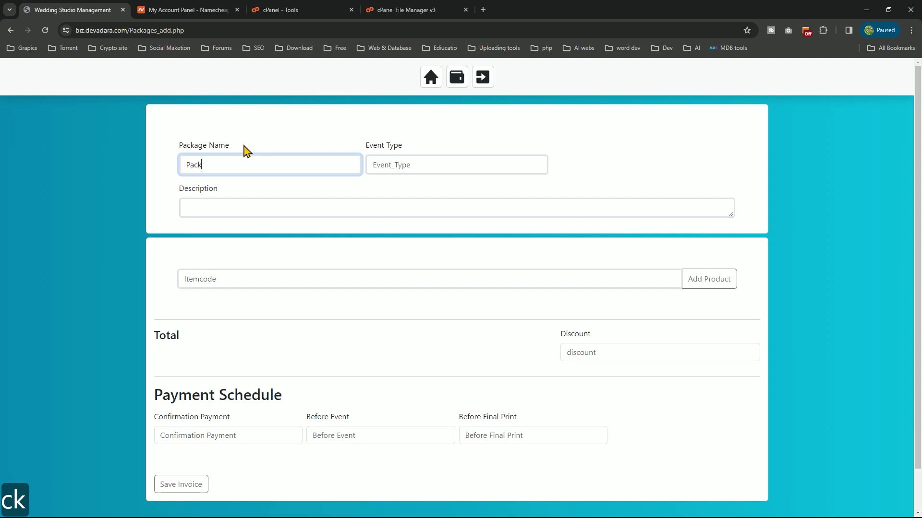
{"action": "type", "text": "a"}
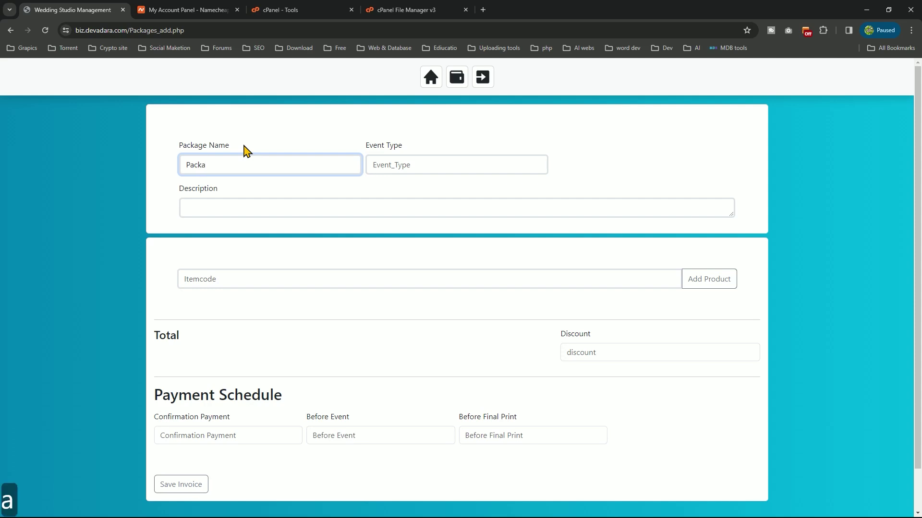
{"action": "type", "text": "ge"}
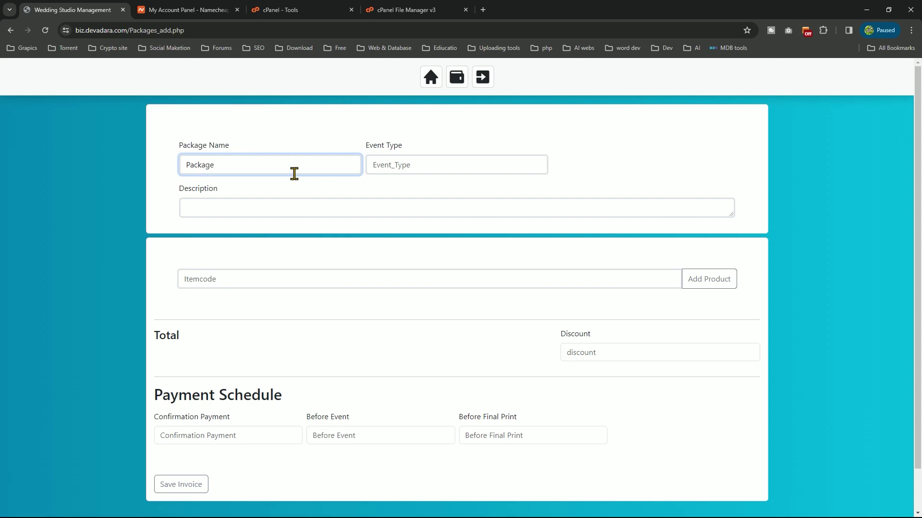
{"action": "type", "text": " 01"}
{"action": "left_click", "coordinate": [451, 164]}
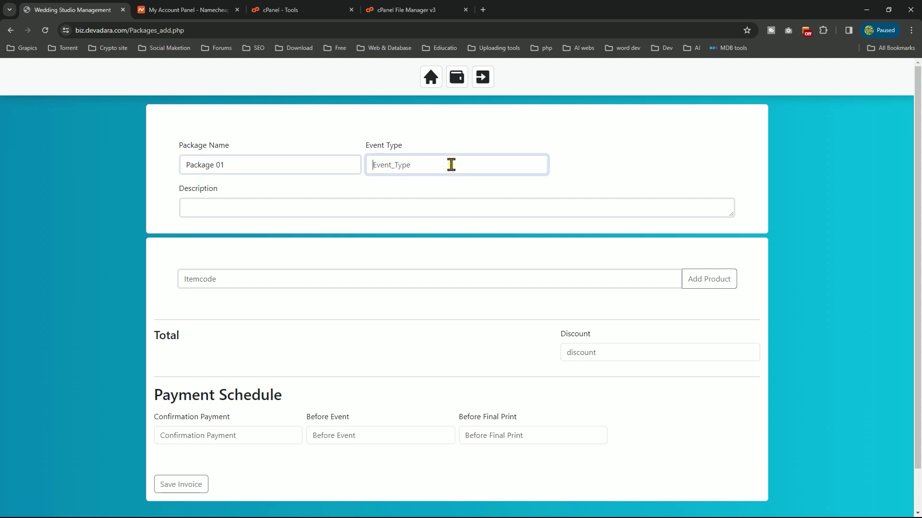
{"action": "type", "text": "Wedd"}
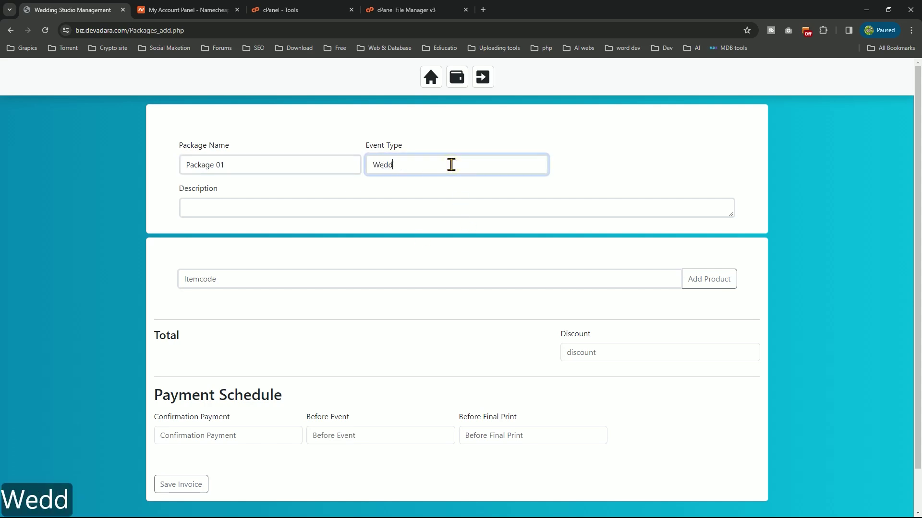
{"action": "type", "text": "ing"}
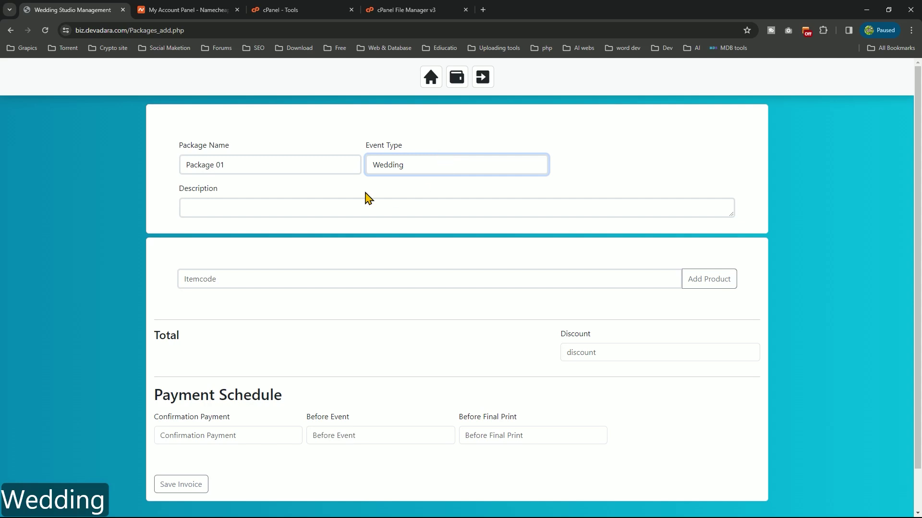
Copy 'Wedding' from Event Type into the package Description
{"action": "left_click", "coordinate": [351, 198]}
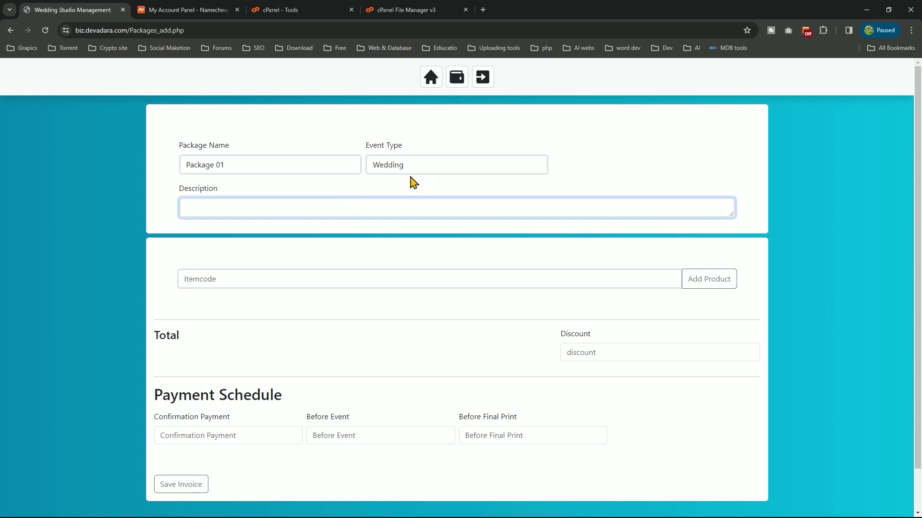
{"action": "left_click_drag", "start_coordinate": [431, 161], "coordinate": [323, 161]}
{"action": "key", "text": "ctrl+c"}
{"action": "left_click", "coordinate": [294, 206]}
{"action": "key", "text": "ctrl+v"}
{"action": "left_click", "coordinate": [294, 272]}
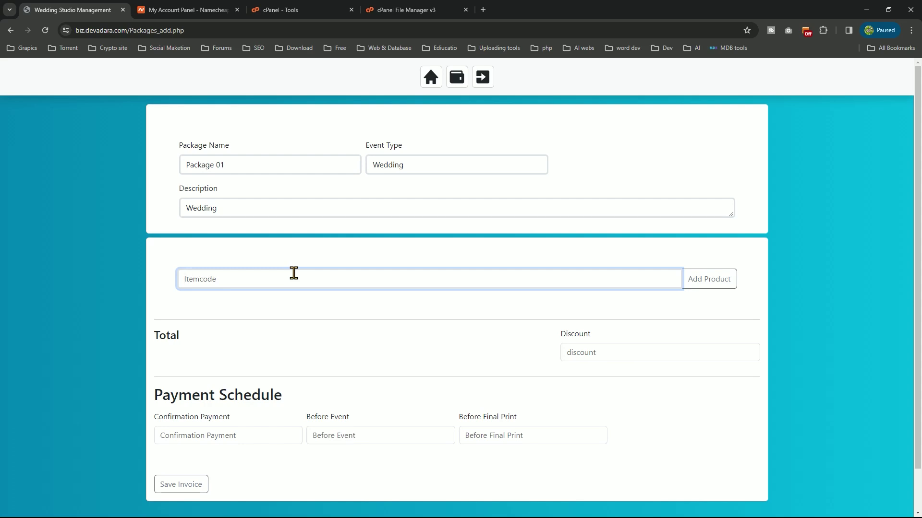
Add the Main Photographer item to the package
{"action": "type", "text": "ma"}
{"action": "left_click", "coordinate": [236, 303]}
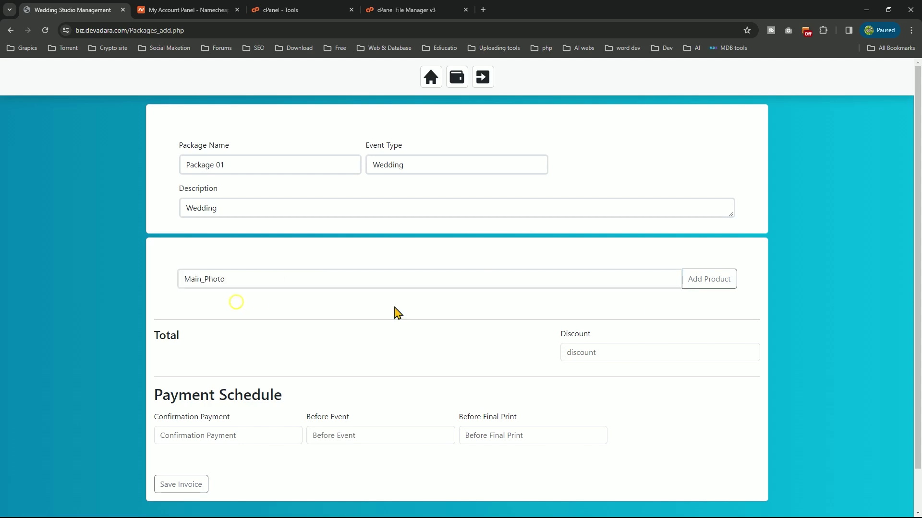
{"action": "left_click", "coordinate": [707, 290]}
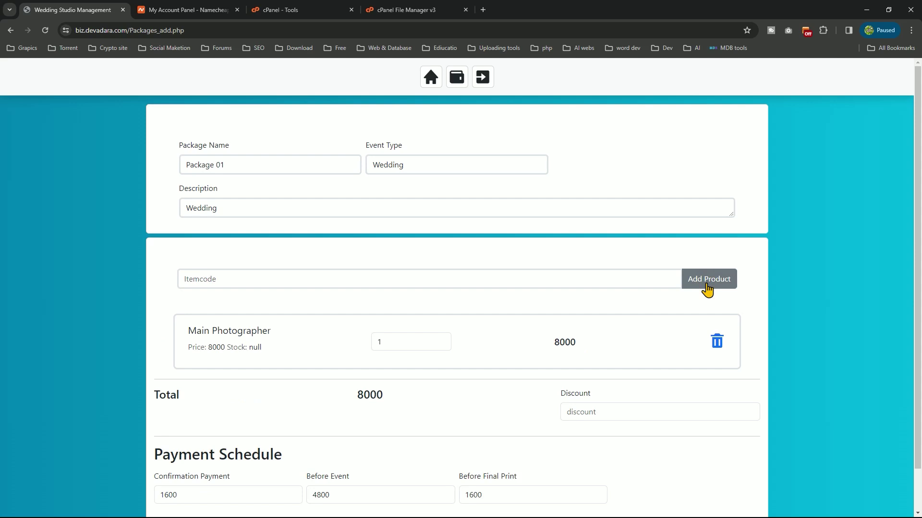
{"action": "scroll", "coordinate": [707, 290], "scroll_direction": "down", "scroll_amount": 1}
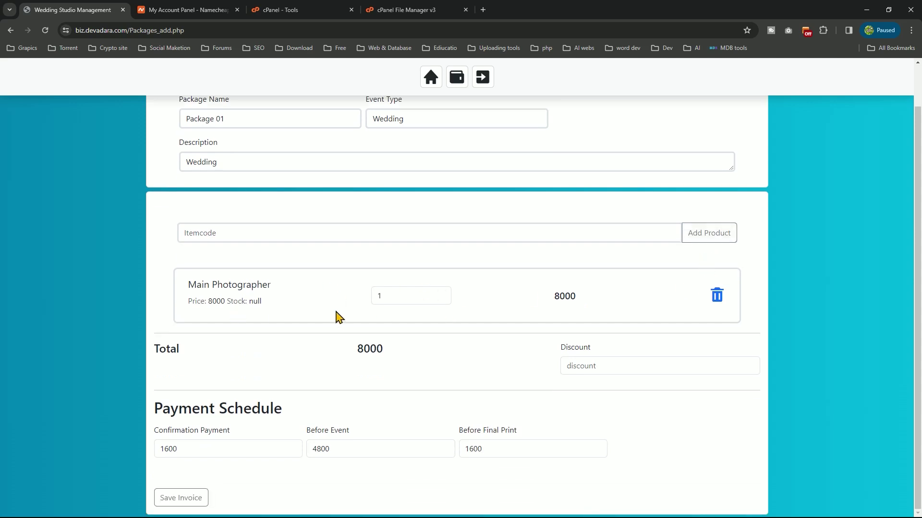
Add Thank You Card 6X6 (TC6X6) to the package with quantity 150
{"action": "left_click", "coordinate": [272, 235]}
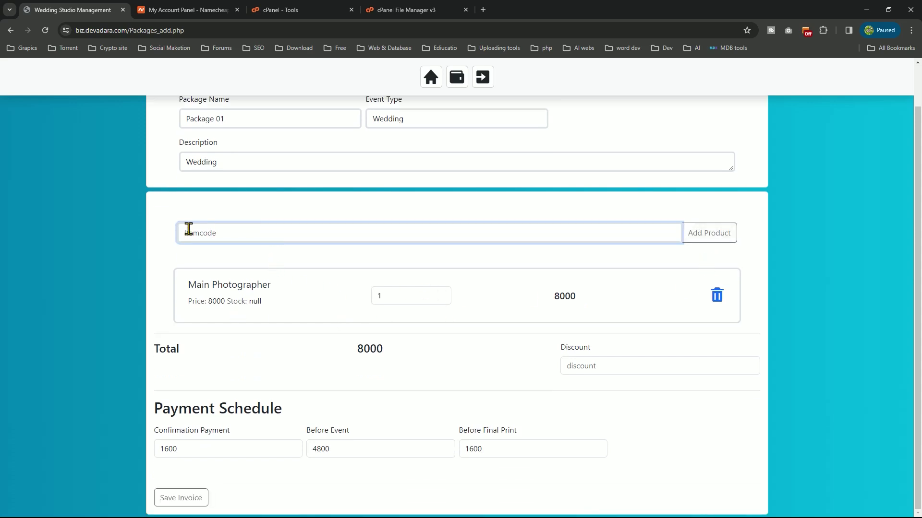
{"action": "type", "text": "tha"}
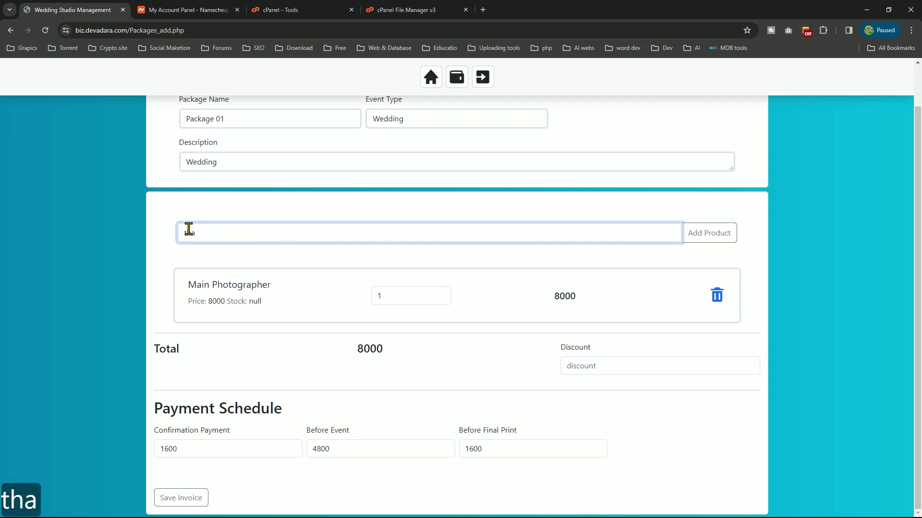
{"action": "key", "text": "BackSpace"}
{"action": "key", "text": "BackSpace"}
{"action": "key", "text": "BackSpace"}
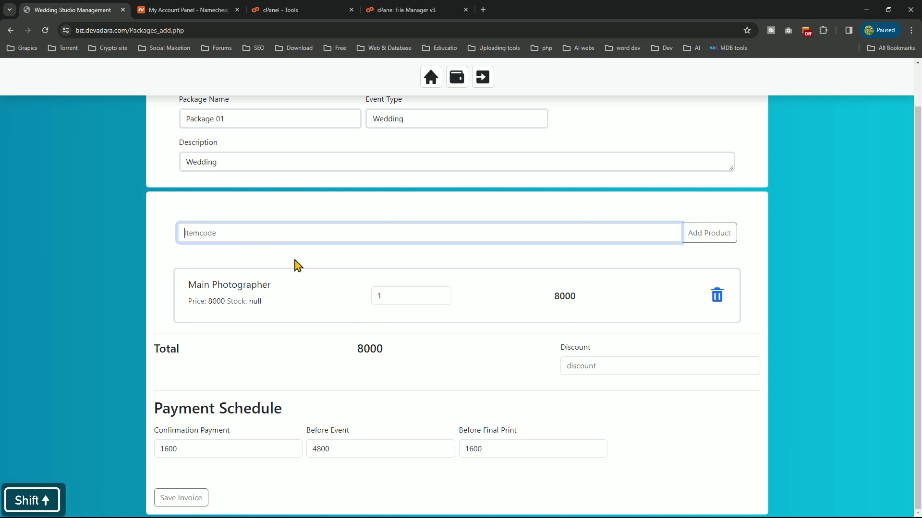
{"action": "type", "text": "TC"}
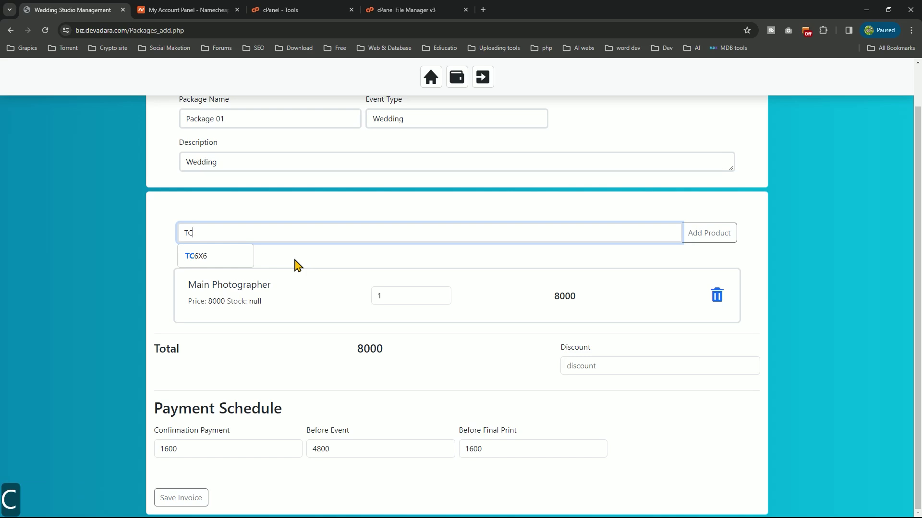
{"action": "left_click", "coordinate": [214, 259]}
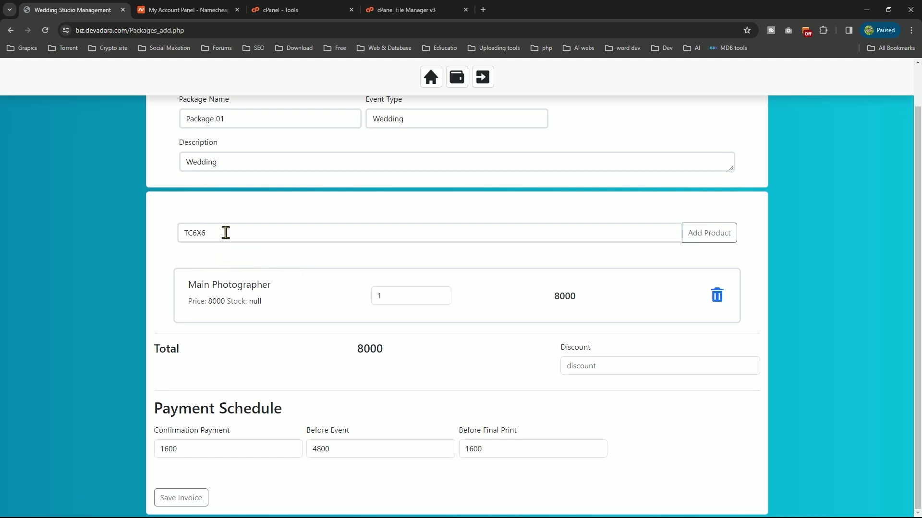
{"action": "left_click", "coordinate": [695, 239]}
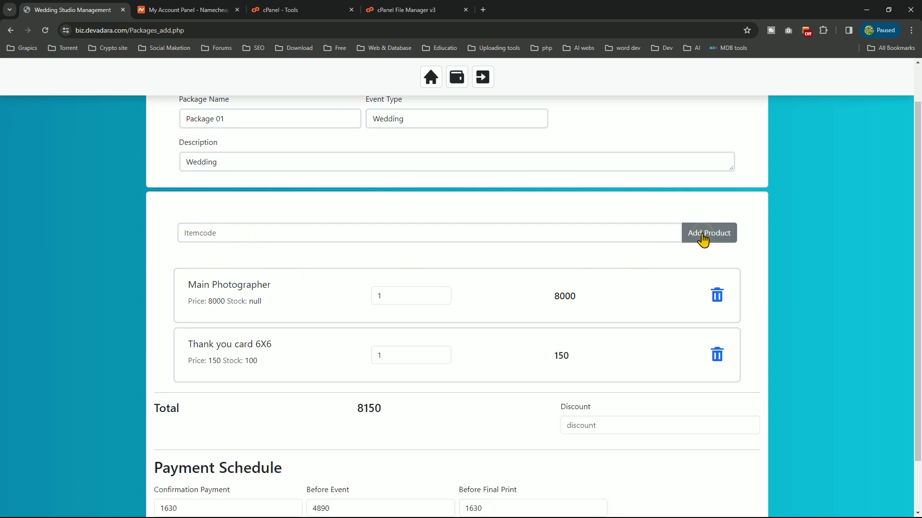
{"action": "double_click", "coordinate": [410, 356]}
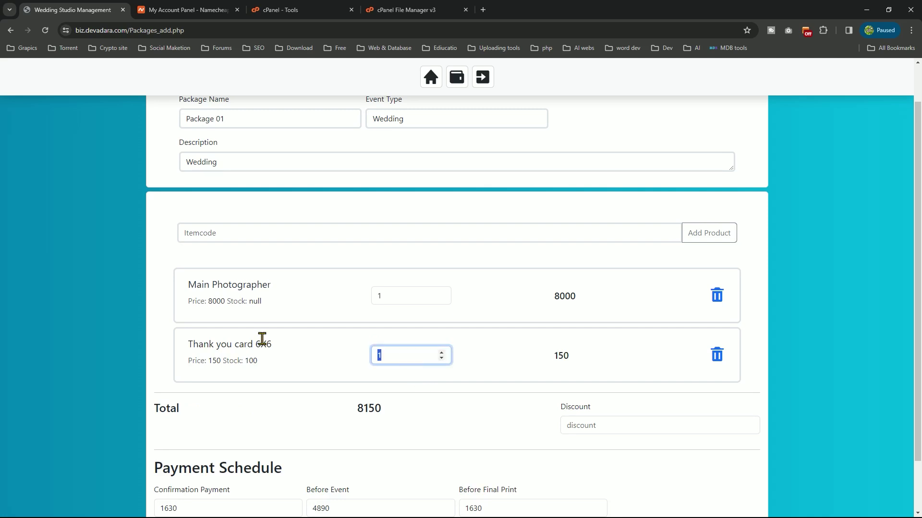
{"action": "type", "text": "150"}
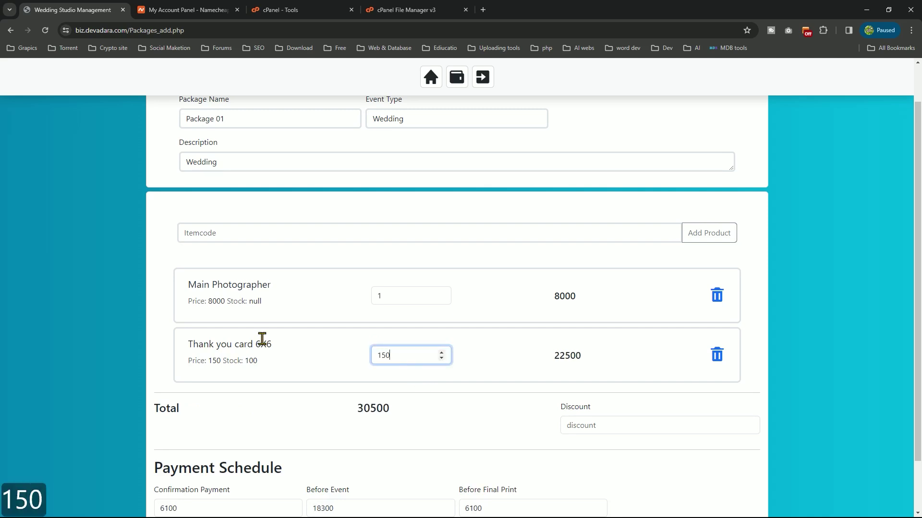
Add Album 10X15 to the package and raise its quantity to 2
{"action": "left_click", "coordinate": [236, 227]}
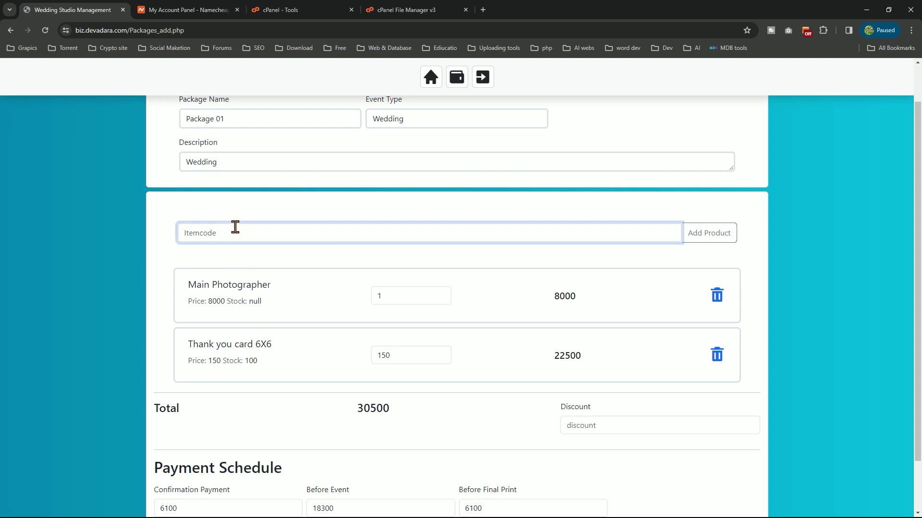
{"action": "type", "text": "A"}
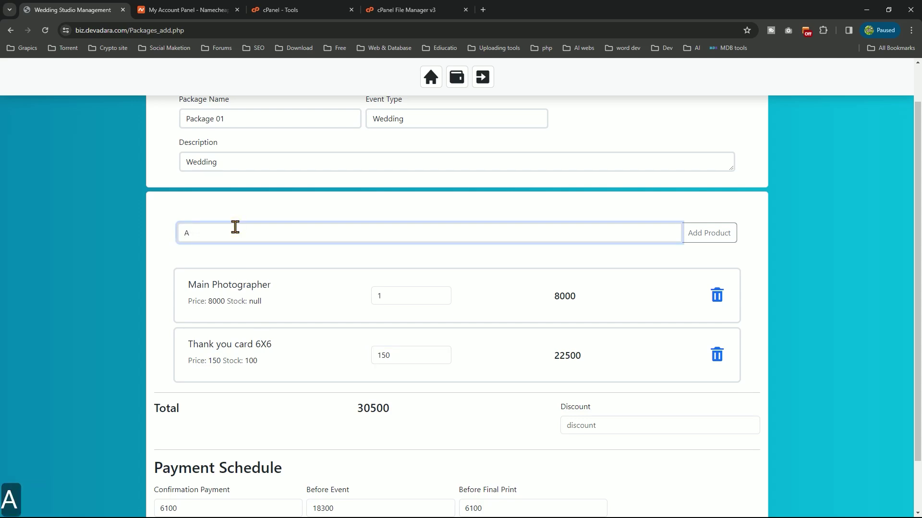
{"action": "key", "text": "BackSpace"}
{"action": "type", "text": "a"}
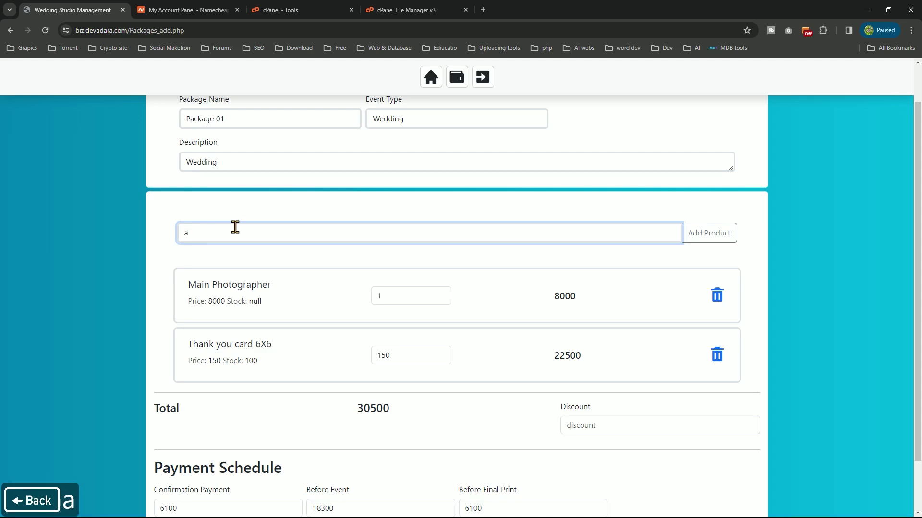
{"action": "key", "text": "BackSpace"}
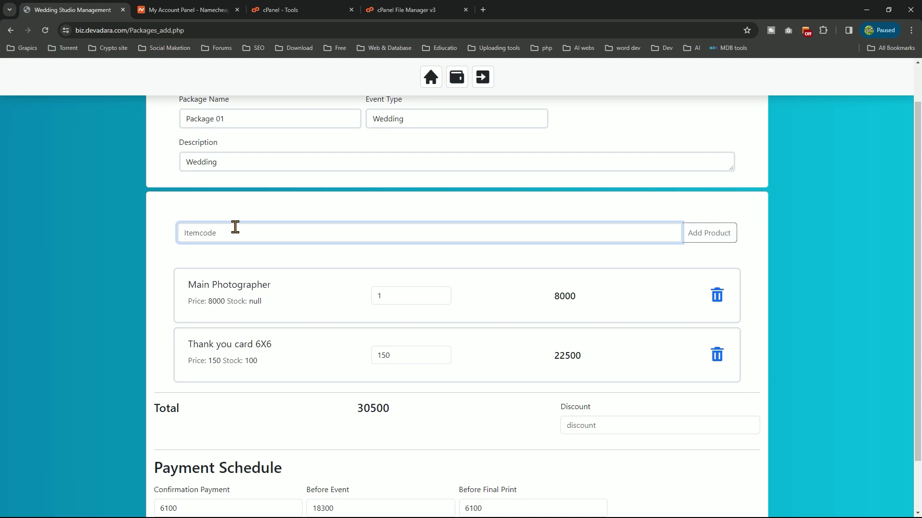
{"action": "type", "text": "10"}
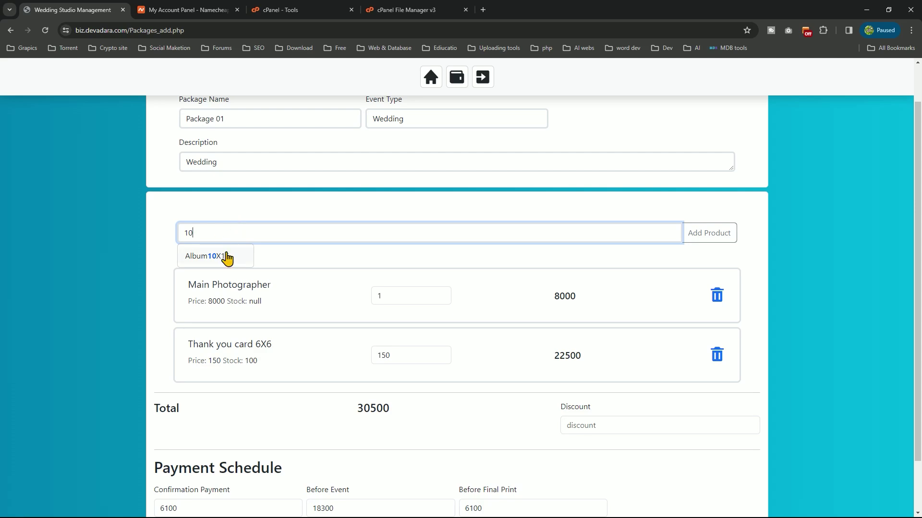
{"action": "left_click", "coordinate": [226, 258]}
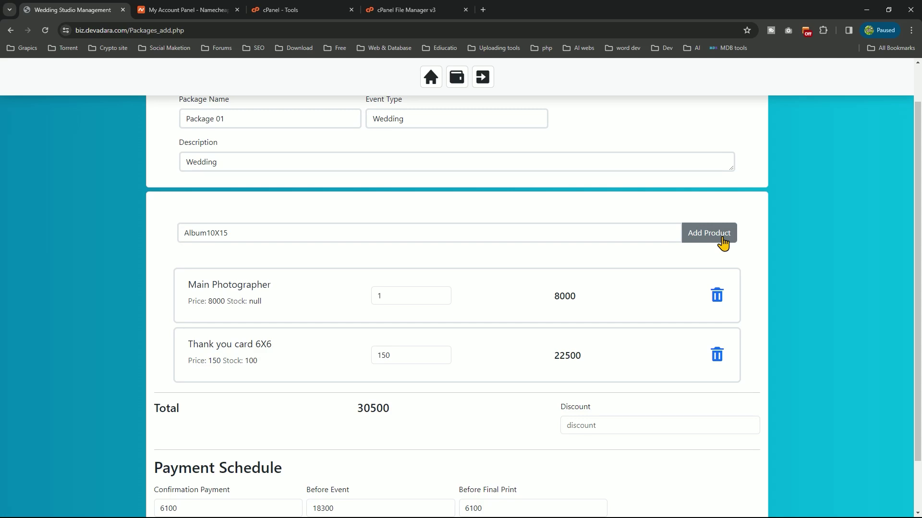
{"action": "left_click", "coordinate": [722, 244]}
{"action": "scroll", "coordinate": [555, 299], "scroll_direction": "down", "scroll_amount": 1}
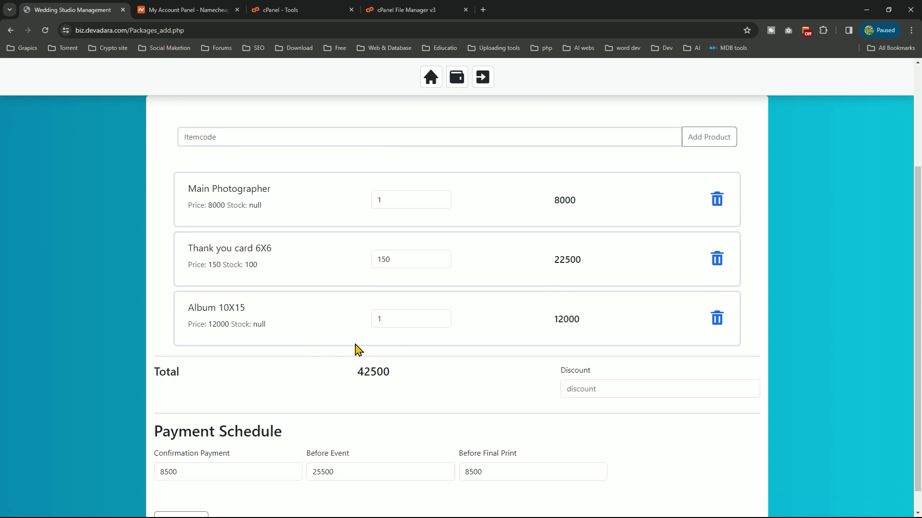
{"action": "double_click", "coordinate": [388, 317]}
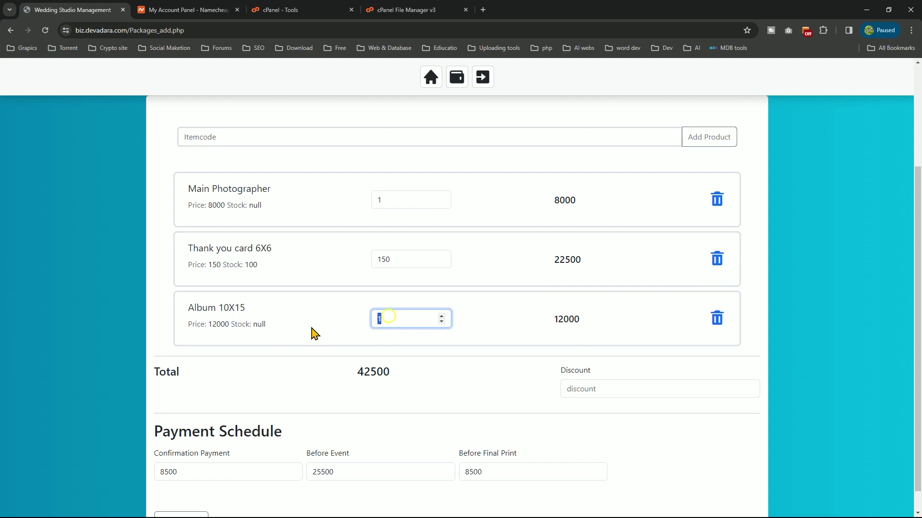
{"action": "left_click", "coordinate": [442, 317]}
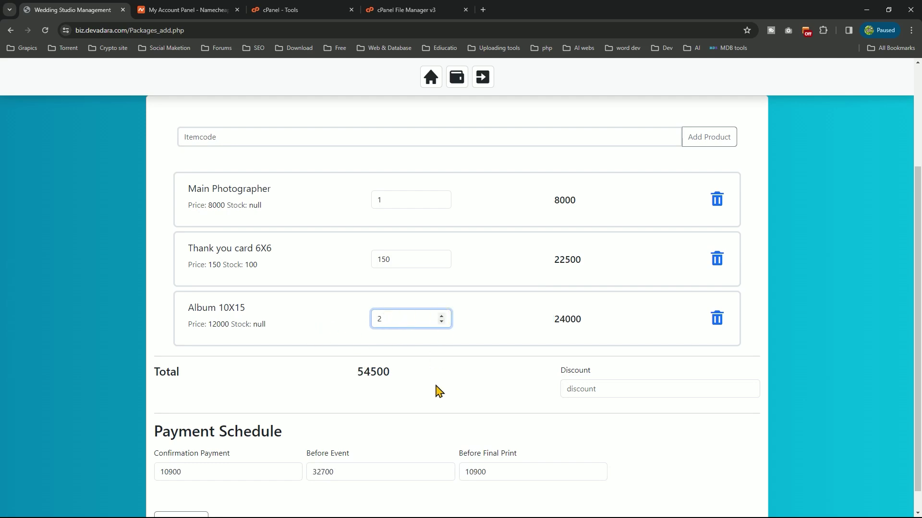
{"action": "scroll", "coordinate": [436, 390], "scroll_direction": "down", "scroll_amount": 1}
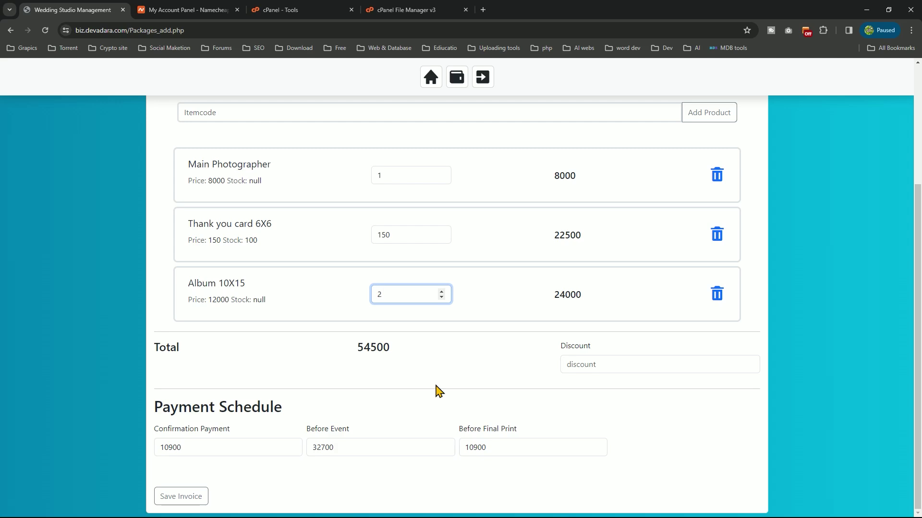
Enter a 500 discount and change the Confirmation Payment from 10800 to 10000
{"action": "left_click", "coordinate": [592, 359]}
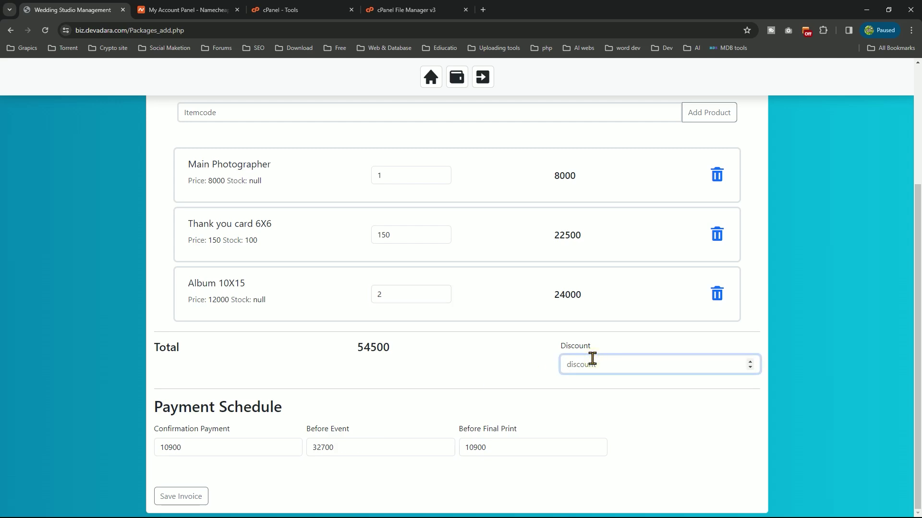
{"action": "type", "text": "500"}
{"action": "double_click", "coordinate": [199, 445]}
{"action": "left_click", "coordinate": [187, 444]}
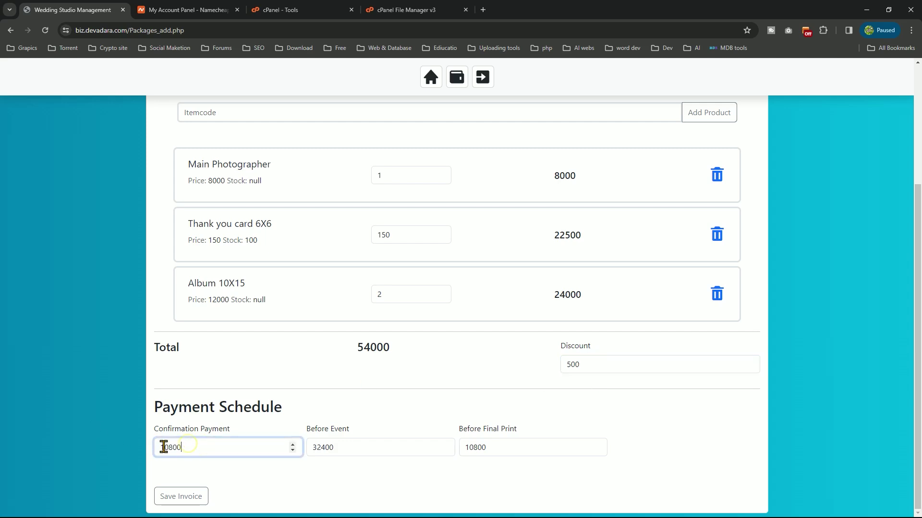
{"action": "left_click", "coordinate": [169, 447]}
{"action": "key", "text": "BackSpace"}
{"action": "type", "text": "0"}
Change the Before Final Print payment to 11600 and save the package invoice
{"action": "left_click", "coordinate": [477, 448]}
{"action": "left_click_drag", "start_coordinate": [477, 448], "coordinate": [472, 448]}
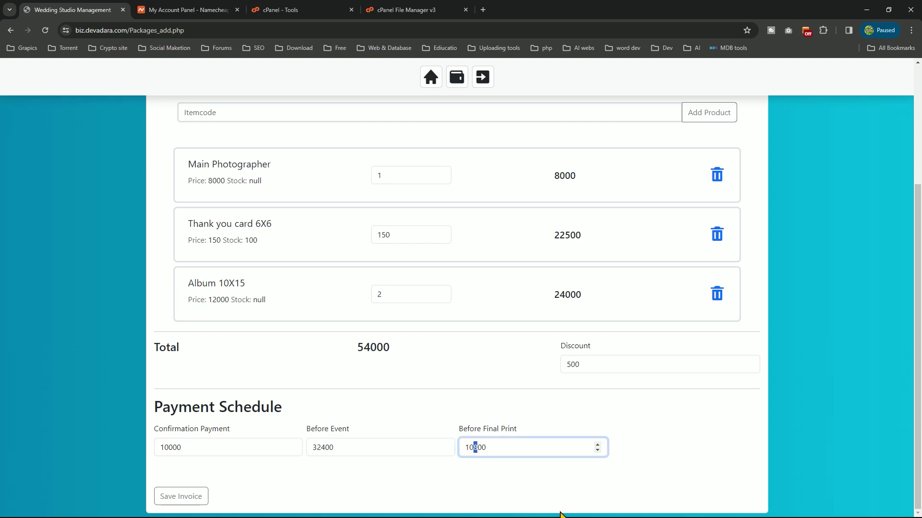
{"action": "key", "text": "Left"}
{"action": "key", "text": "Left"}
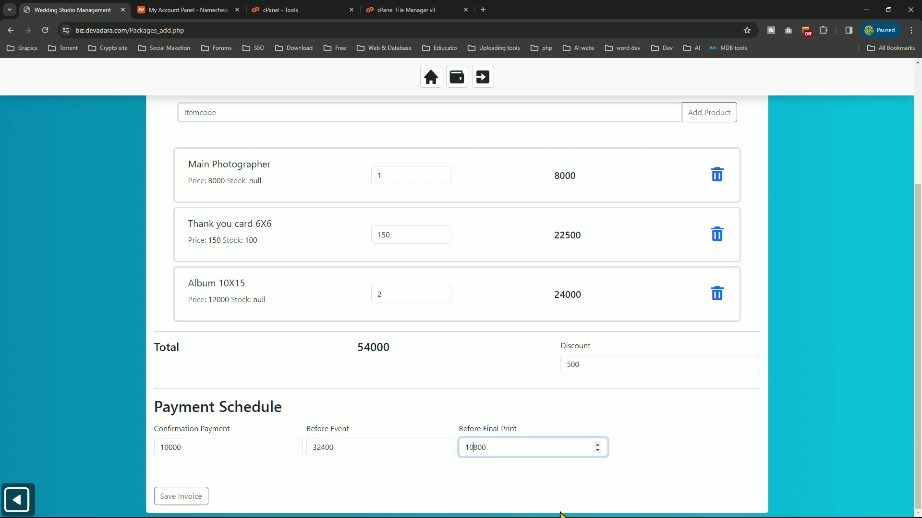
{"action": "key", "text": "Right"}
{"action": "key", "text": "BackSpace"}
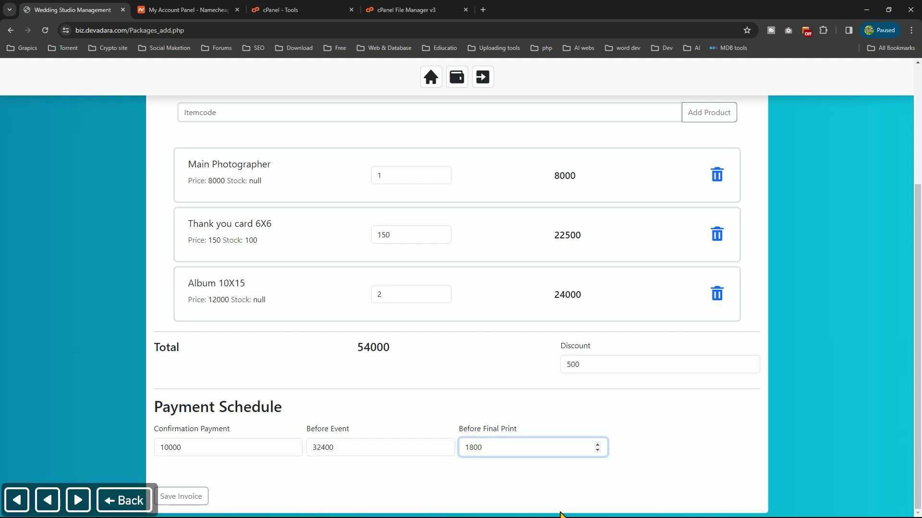
{"action": "type", "text": "1"}
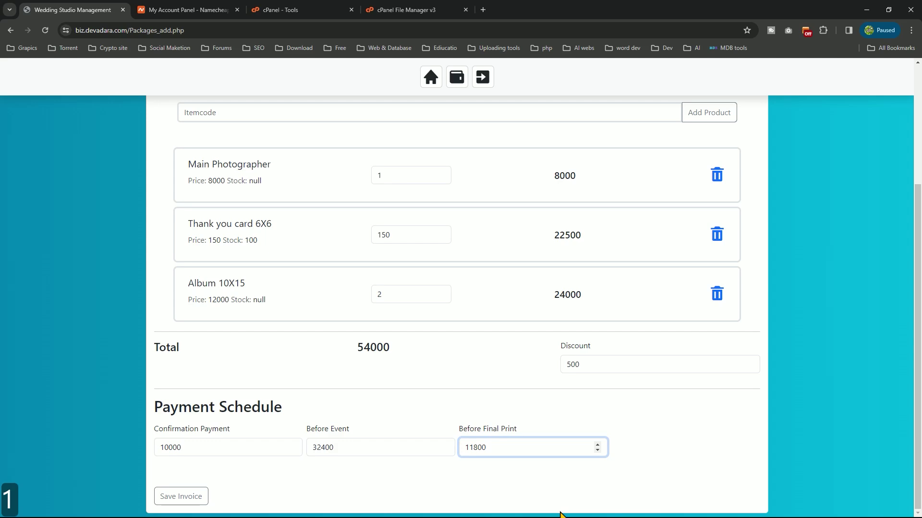
{"action": "key", "text": "Right"}
{"action": "key", "text": "BackSpace"}
{"action": "type", "text": "6"}
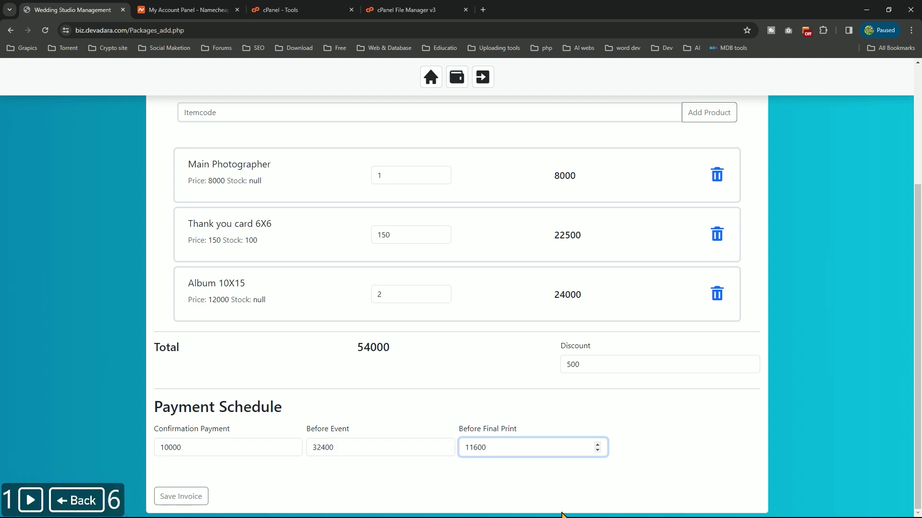
{"action": "left_click", "coordinate": [535, 408]}
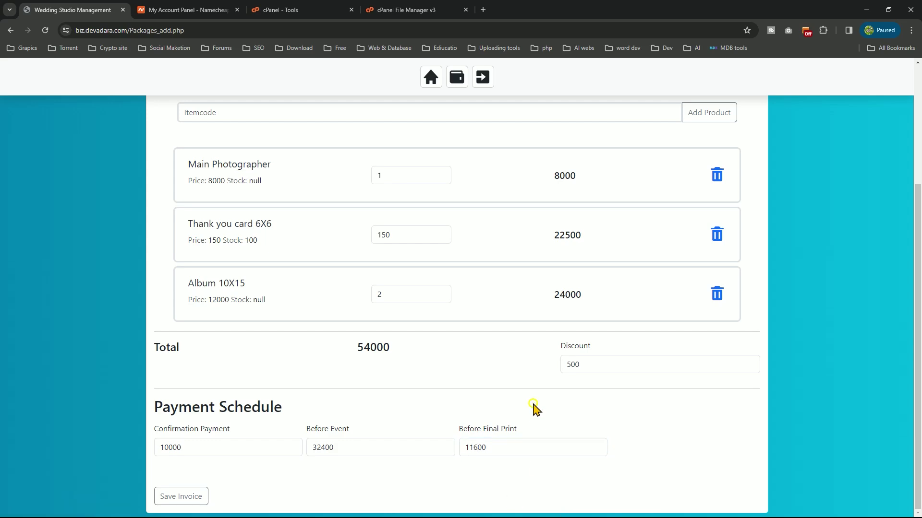
{"action": "scroll", "coordinate": [290, 455], "scroll_direction": "up", "scroll_amount": 3}
{"action": "scroll", "coordinate": [290, 456], "scroll_direction": "down", "scroll_amount": 3}
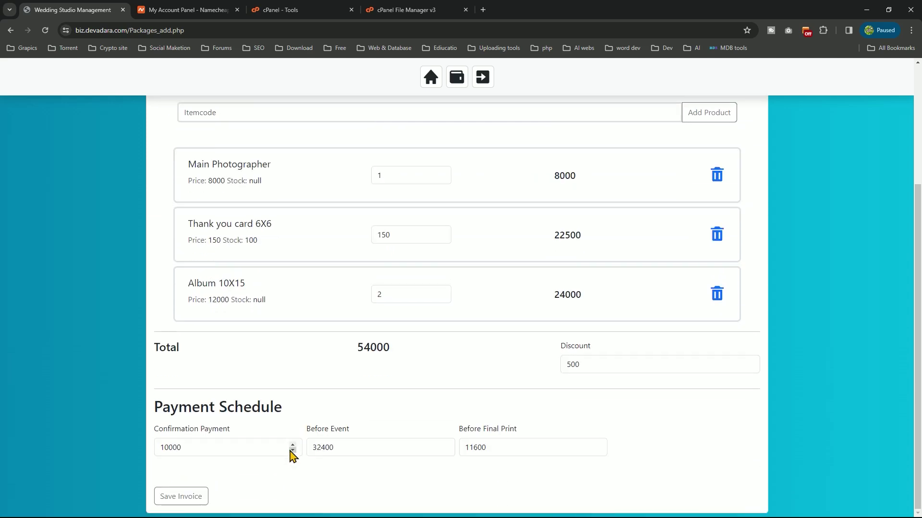
{"action": "left_click", "coordinate": [200, 501]}
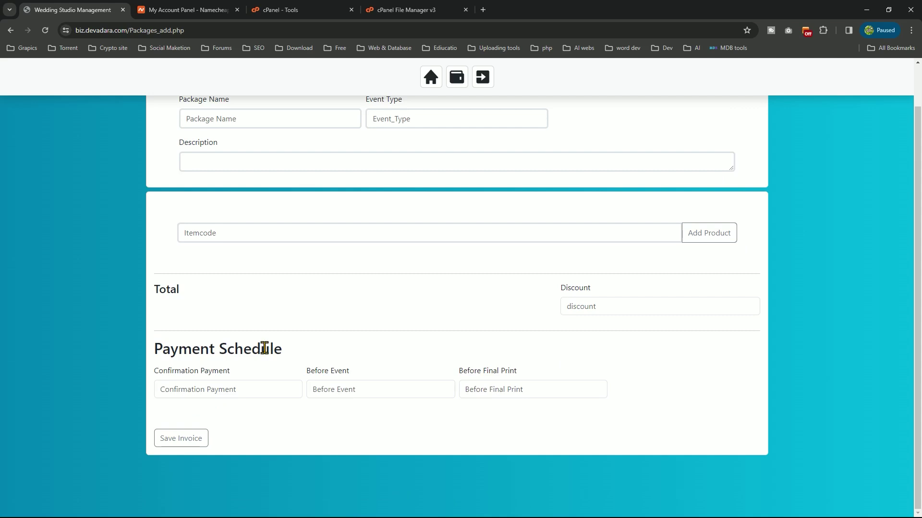
Review Package 01 in the saved Packages list, then return to the dashboard
{"action": "left_click", "coordinate": [431, 81]}
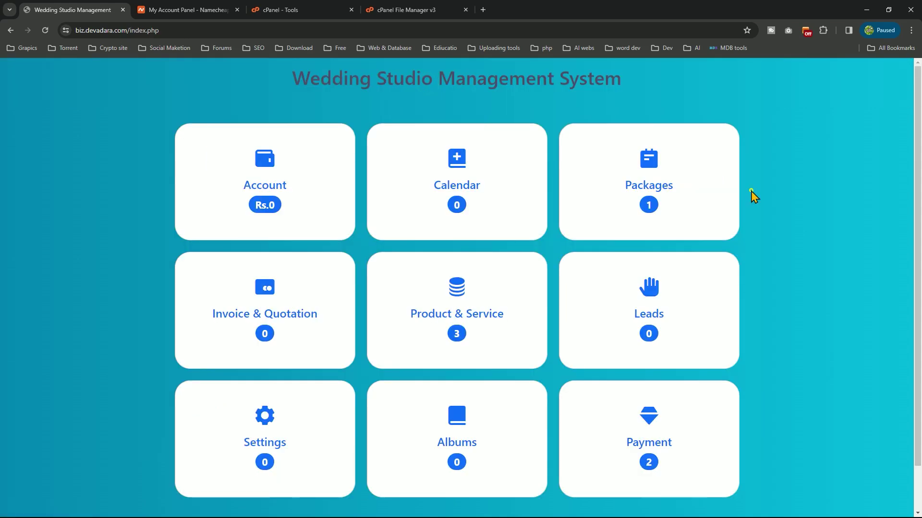
{"action": "left_click", "coordinate": [678, 199]}
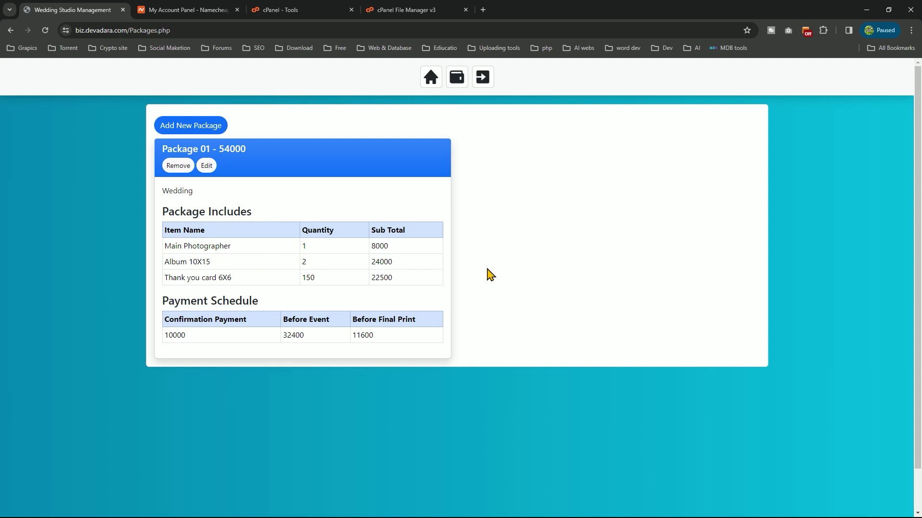
{"action": "left_click", "coordinate": [430, 79]}
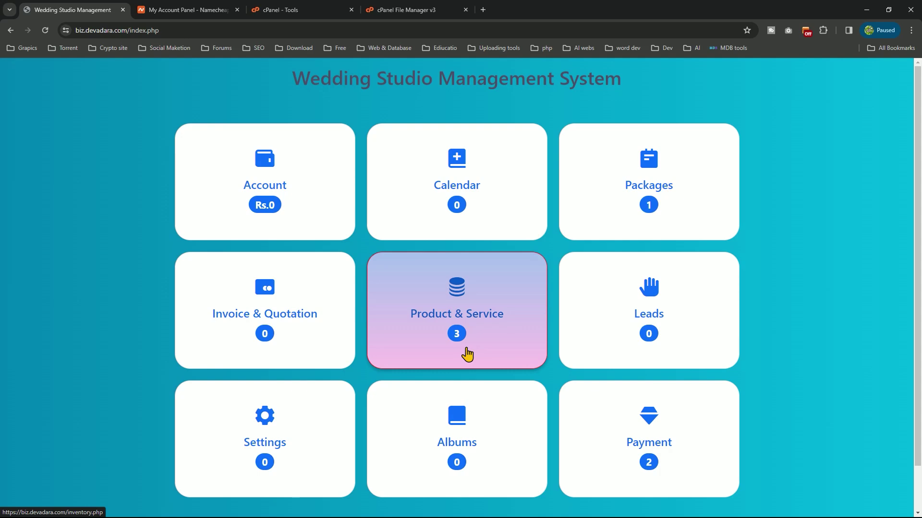
Go to the Leads page and copy the 'Your Link' booking URL (leads_add.php?id=8)
{"action": "left_click", "coordinate": [670, 359]}
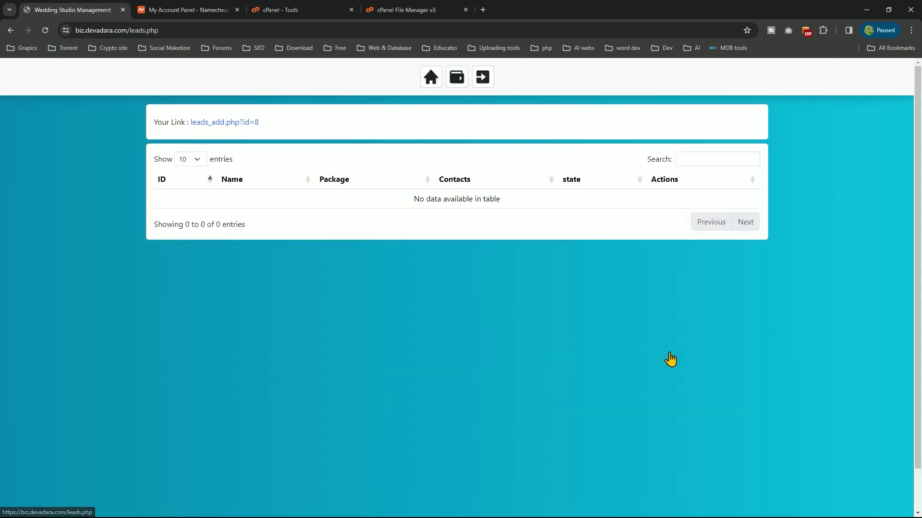
{"action": "right_click", "coordinate": [211, 129]}
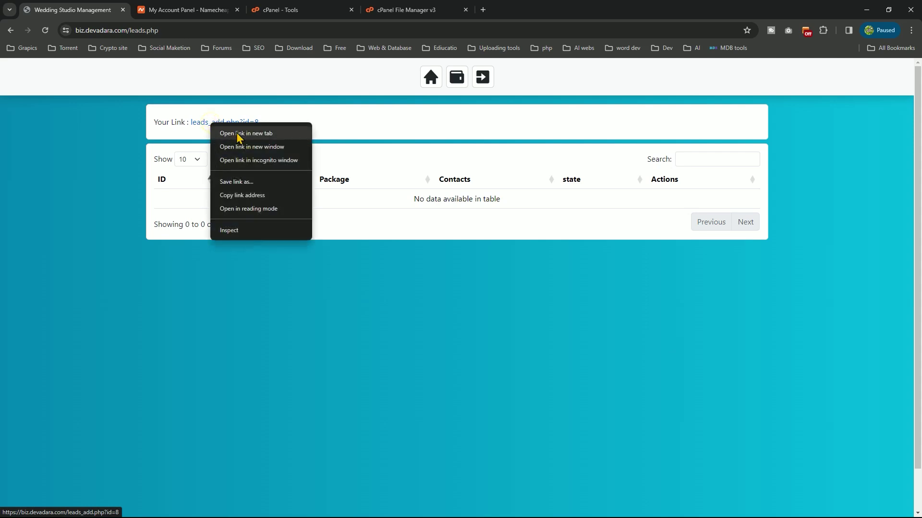
{"action": "left_click", "coordinate": [243, 200]}
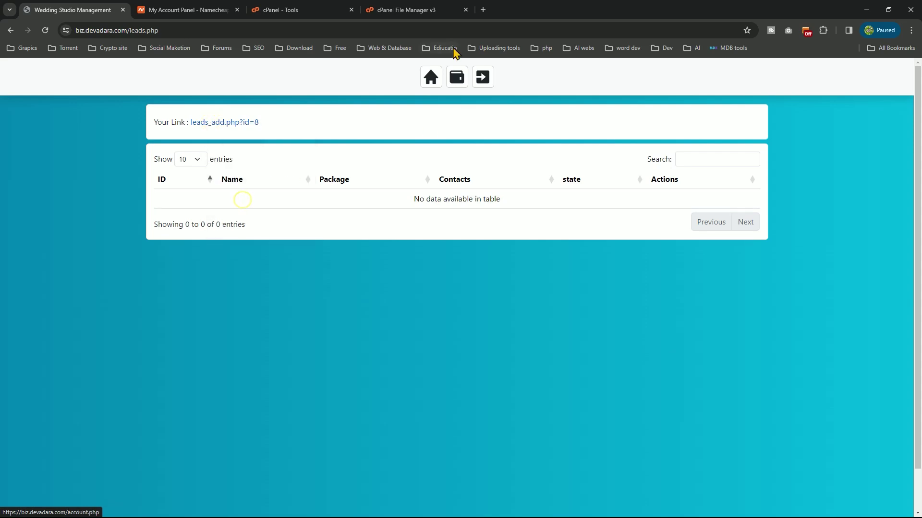
Close the account and cPanel tabs and load the copied booking link in a new tab
{"action": "left_click", "coordinate": [482, 10]}
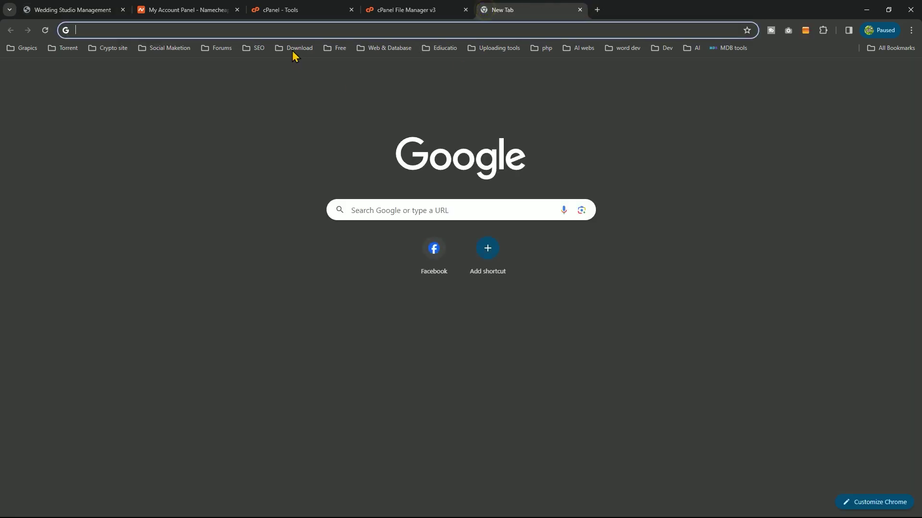
{"action": "left_click", "coordinate": [236, 9]}
{"action": "left_click", "coordinate": [236, 9]}
{"action": "left_click", "coordinate": [233, 9]}
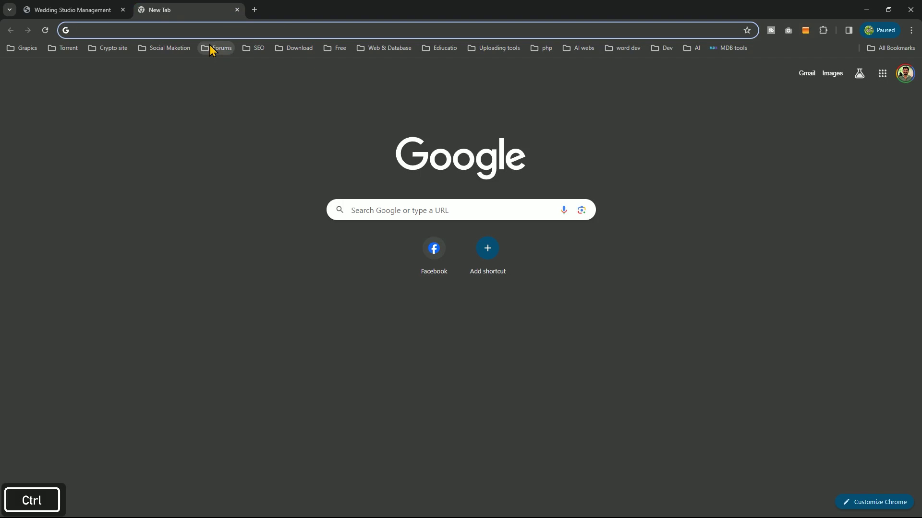
{"action": "key", "text": "ctrl+v"}
{"action": "key", "text": "Return"}
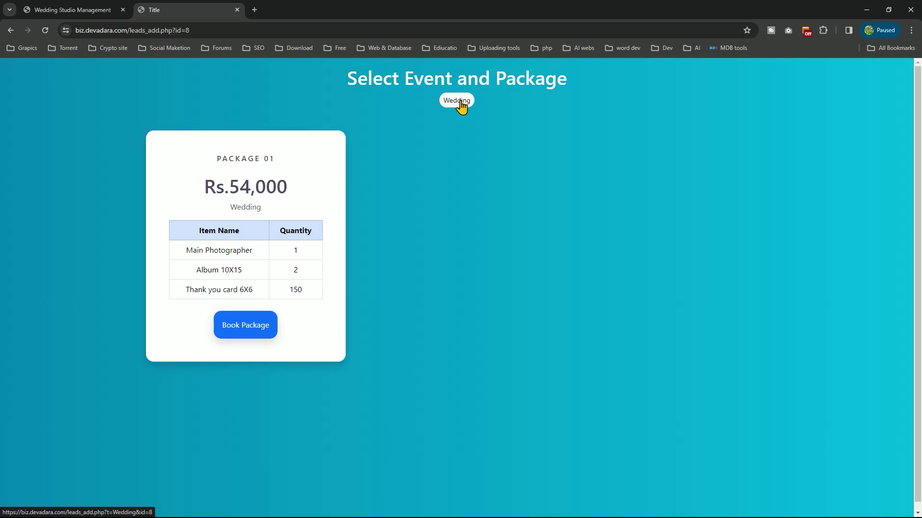
Book Package 01, entering the customer's name, autofilled contact details and start date 03/08/2024
{"action": "left_click", "coordinate": [228, 329]}
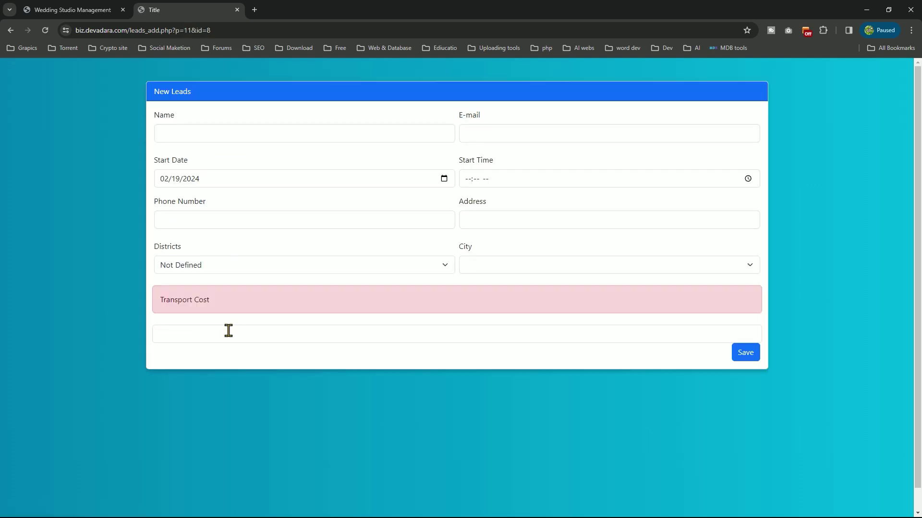
{"action": "left_click", "coordinate": [210, 133]}
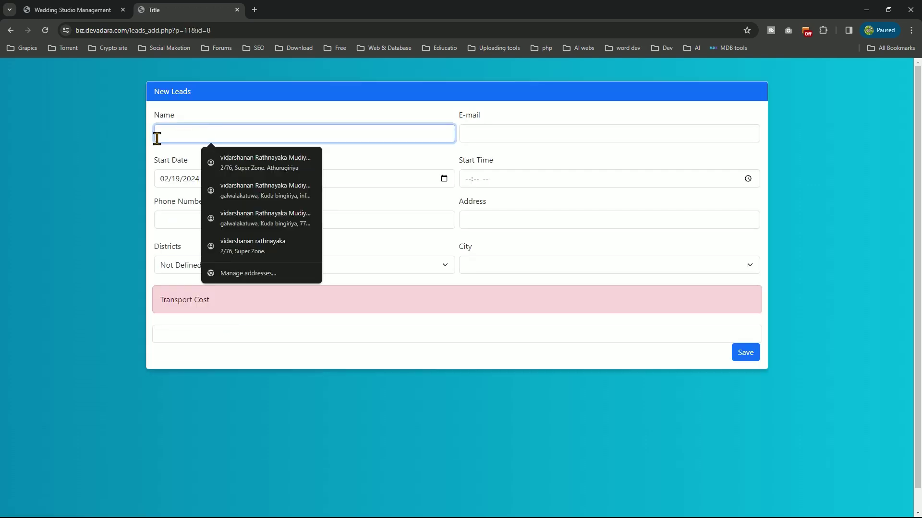
{"action": "left_click", "coordinate": [183, 137]}
{"action": "type", "text": "Vidar"}
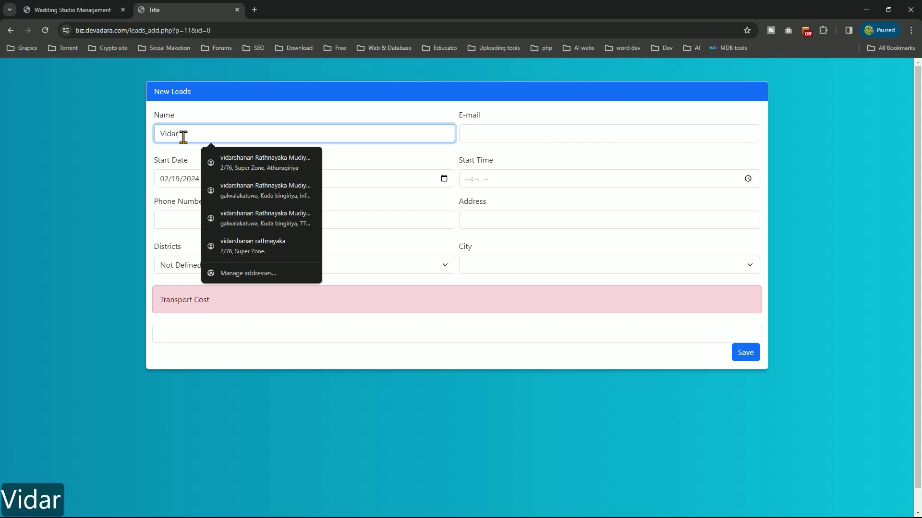
{"action": "type", "text": "shana"}
{"action": "left_click", "coordinate": [489, 133]}
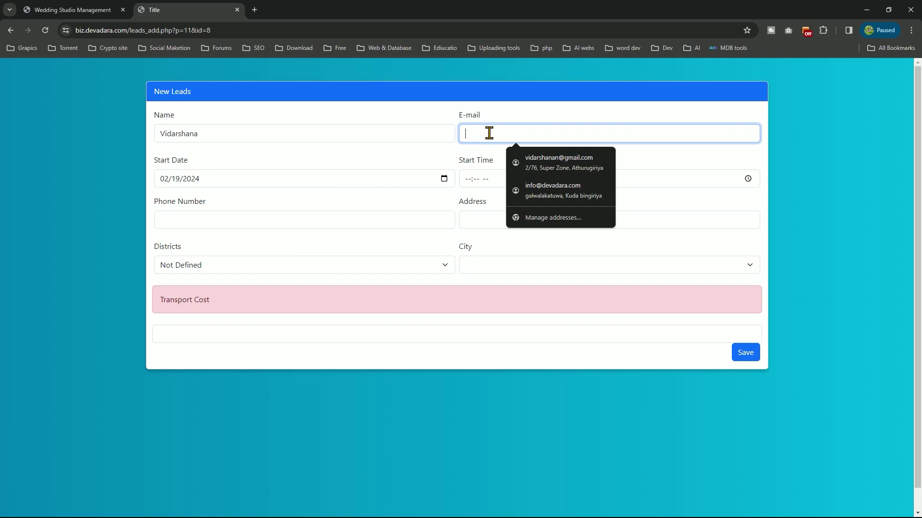
{"action": "type", "text": "in"}
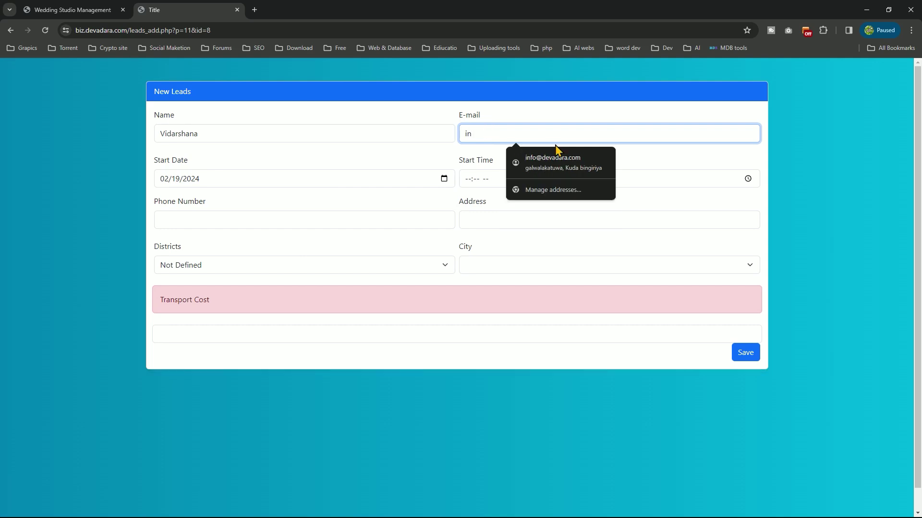
{"action": "left_click", "coordinate": [560, 154]}
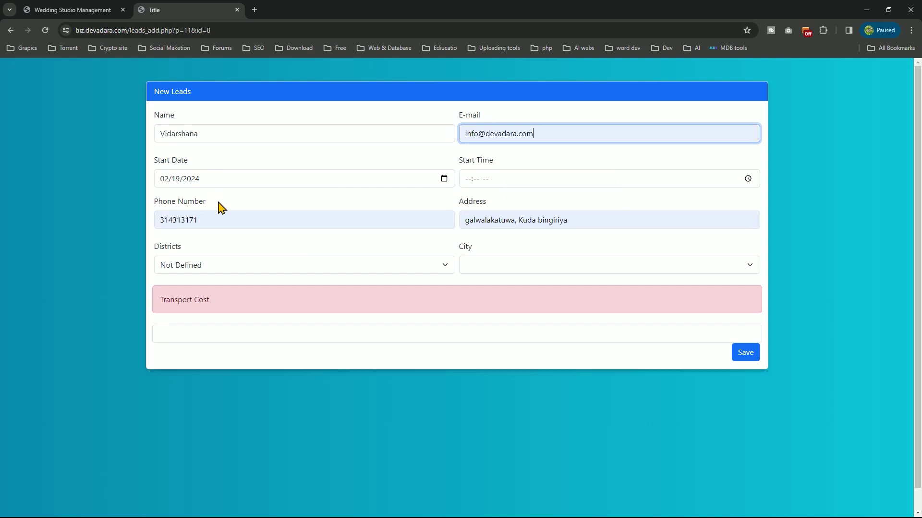
{"action": "left_click", "coordinate": [451, 180]}
{"action": "left_click", "coordinate": [447, 181]}
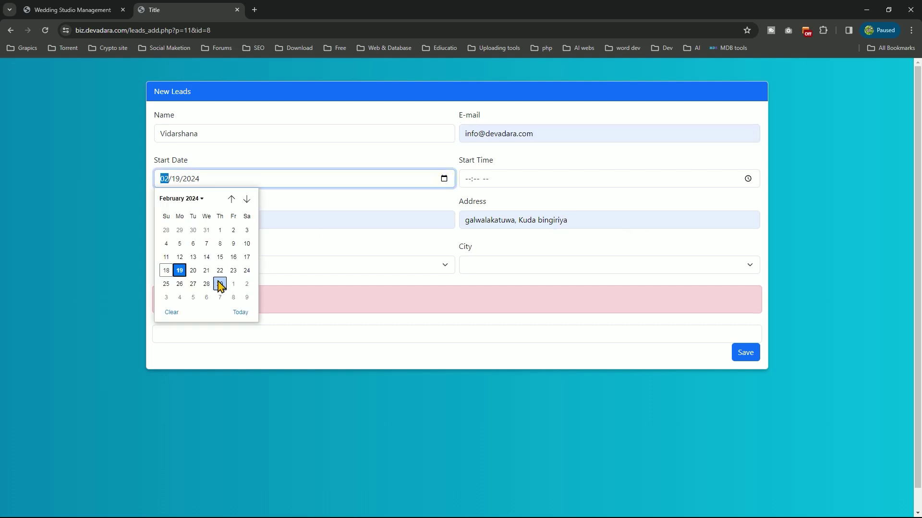
{"action": "left_click", "coordinate": [234, 297]}
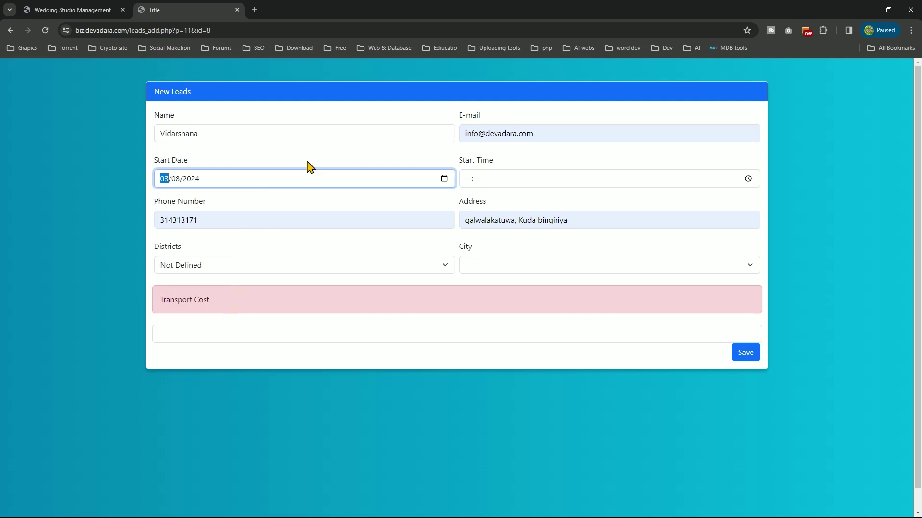
Set the start time to 05:30 AM
{"action": "left_click", "coordinate": [749, 179]}
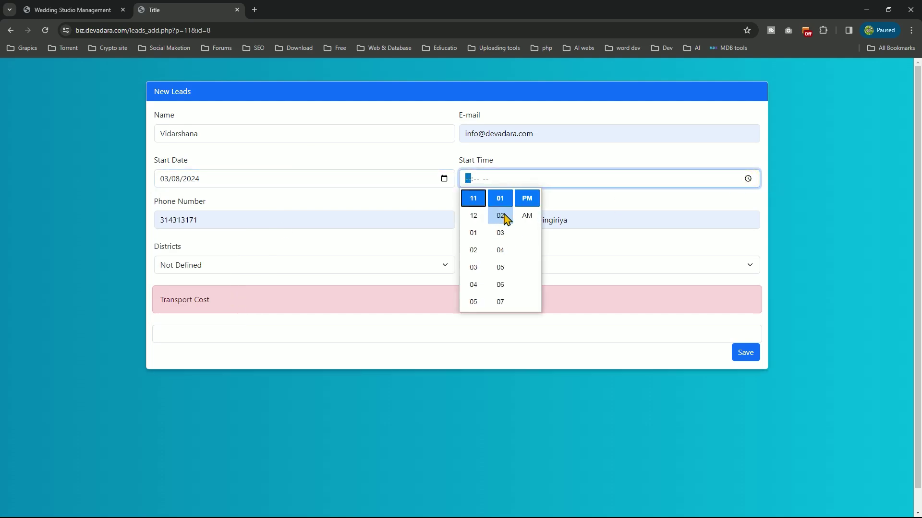
{"action": "scroll", "coordinate": [501, 220], "scroll_direction": "down", "scroll_amount": 10}
{"action": "scroll", "coordinate": [472, 232], "scroll_direction": "down", "scroll_amount": 5}
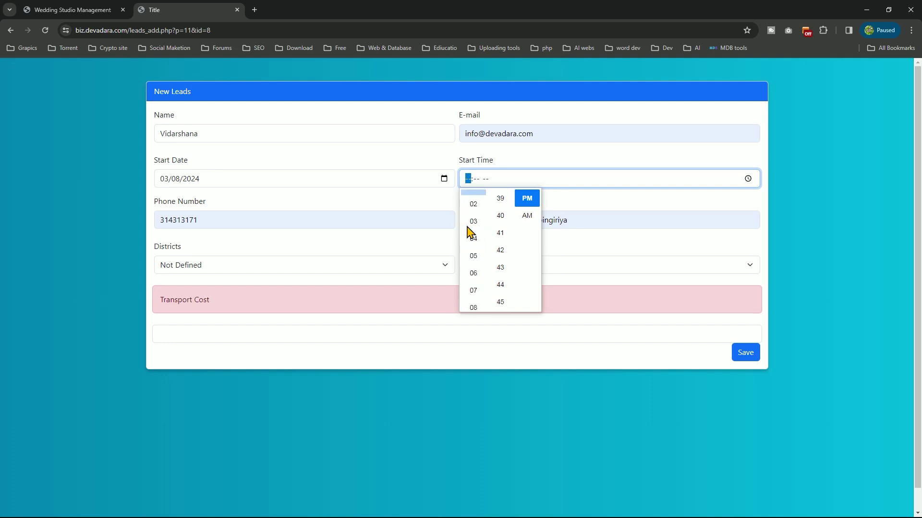
{"action": "left_click", "coordinate": [523, 217]}
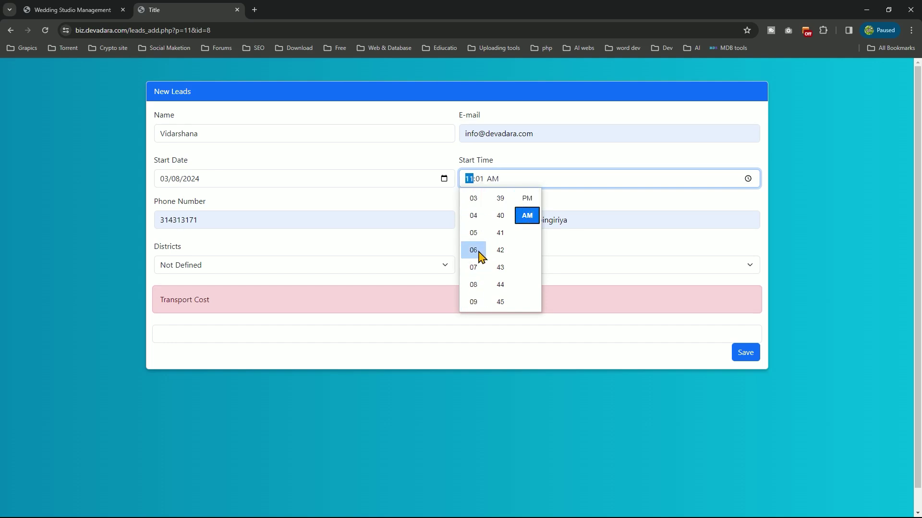
{"action": "scroll", "coordinate": [479, 254], "scroll_direction": "down", "scroll_amount": 1}
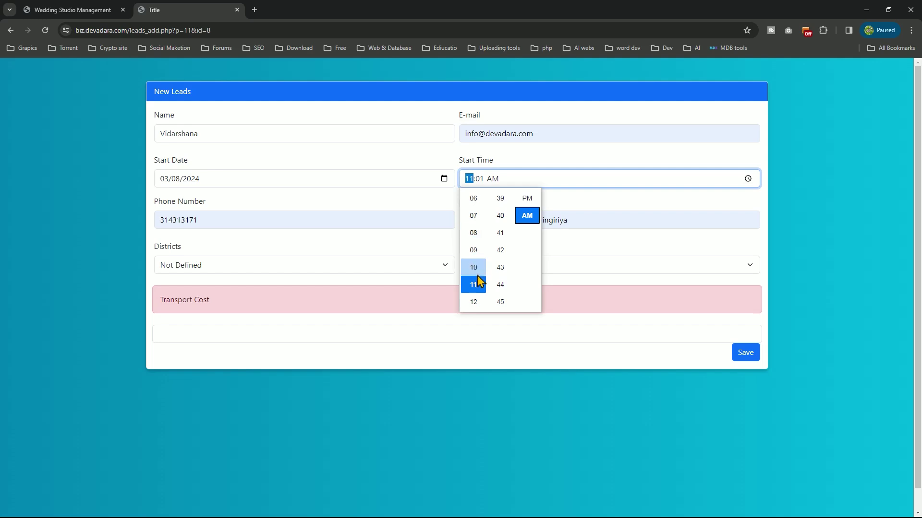
{"action": "scroll", "coordinate": [480, 260], "scroll_direction": "up", "scroll_amount": 2}
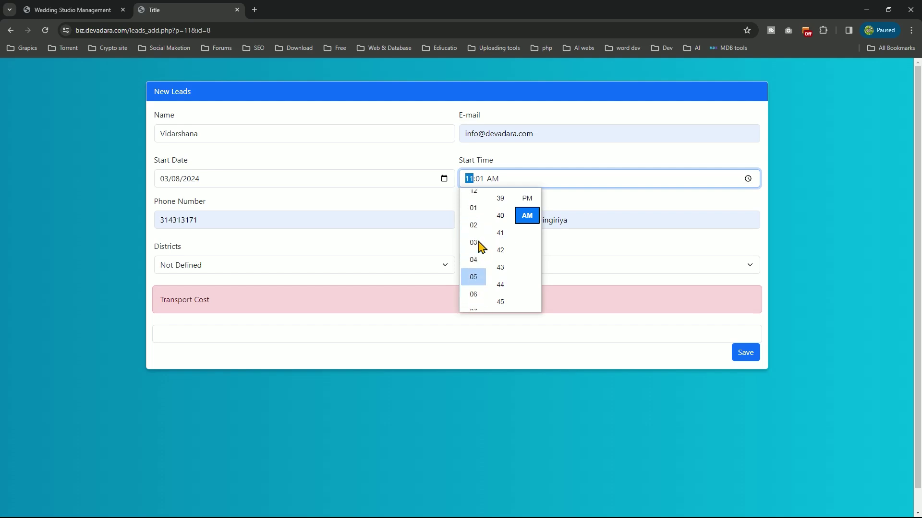
{"action": "left_click", "coordinate": [479, 270]}
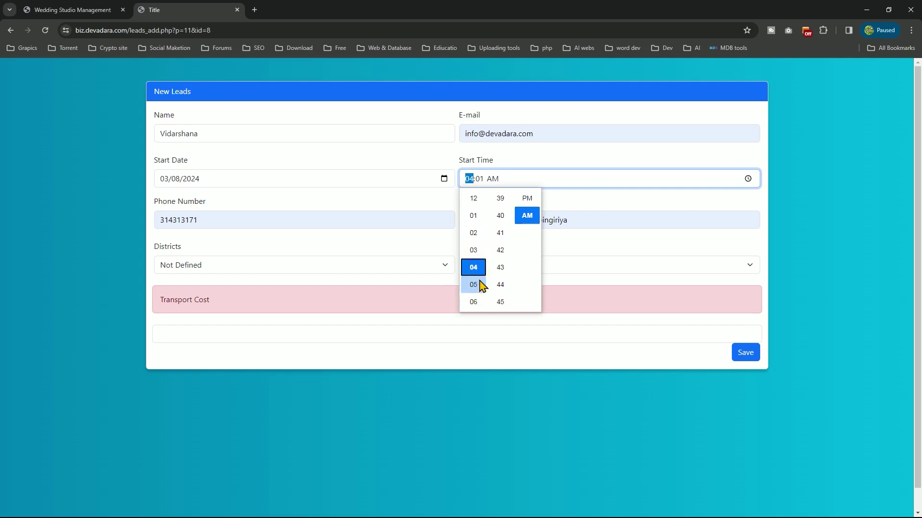
{"action": "left_click", "coordinate": [476, 285]}
{"action": "scroll", "coordinate": [502, 290], "scroll_direction": "down", "scroll_amount": 1}
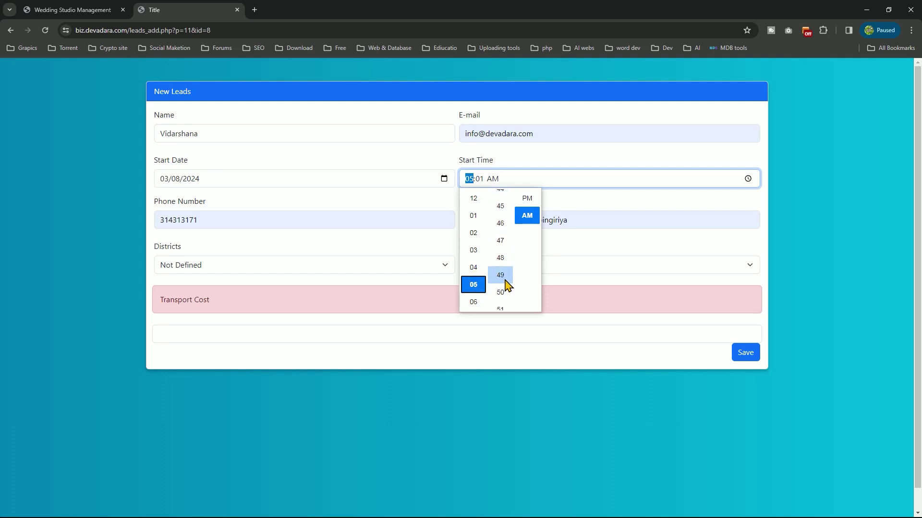
{"action": "scroll", "coordinate": [507, 281], "scroll_direction": "down", "scroll_amount": 3}
{"action": "scroll", "coordinate": [508, 271], "scroll_direction": "up", "scroll_amount": 15}
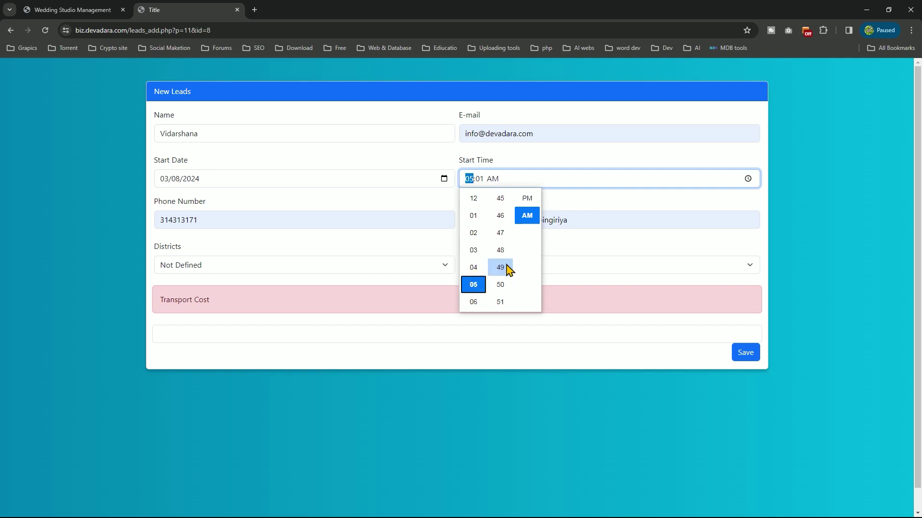
{"action": "scroll", "coordinate": [507, 275], "scroll_direction": "down", "scroll_amount": 14}
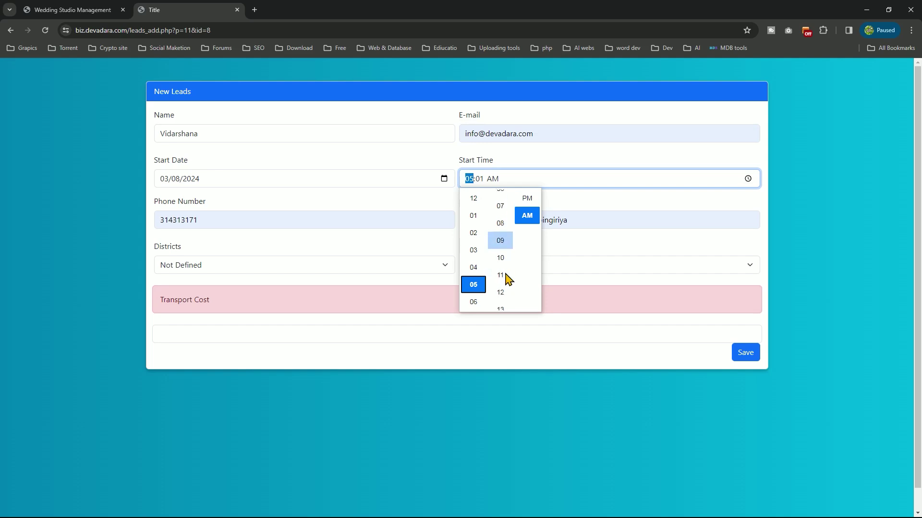
{"action": "scroll", "coordinate": [504, 267], "scroll_direction": "up", "scroll_amount": 6}
{"action": "left_click", "coordinate": [503, 233]}
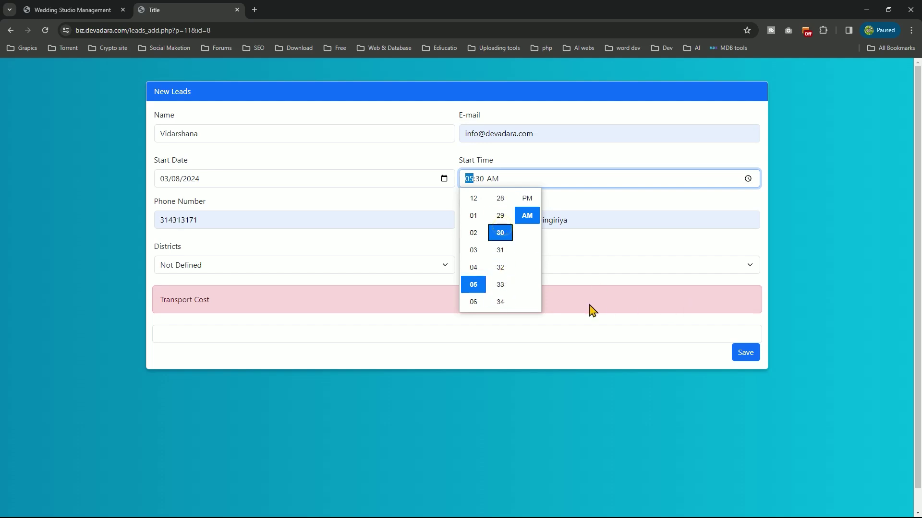
{"action": "left_click", "coordinate": [586, 265]}
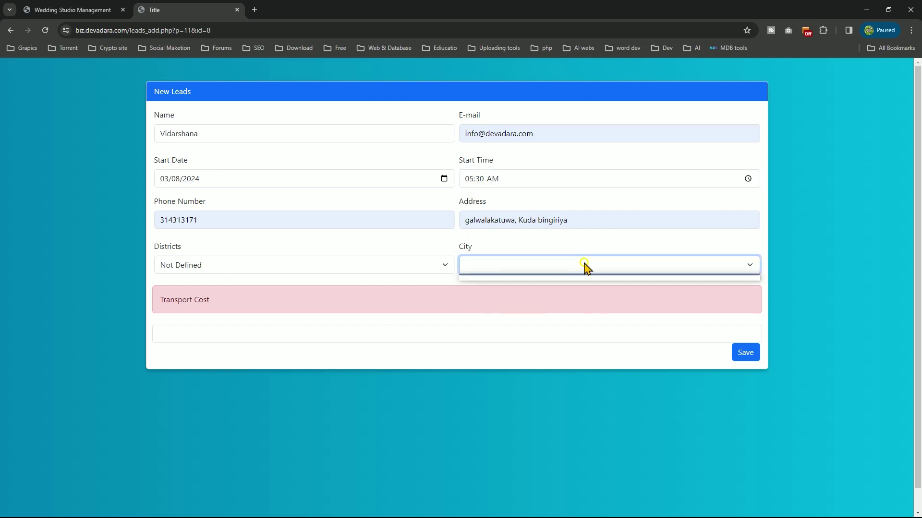
Choose district Colombo and city Avissawella, then highlight the Rs.0 transport estimate
{"action": "left_click", "coordinate": [214, 266]}
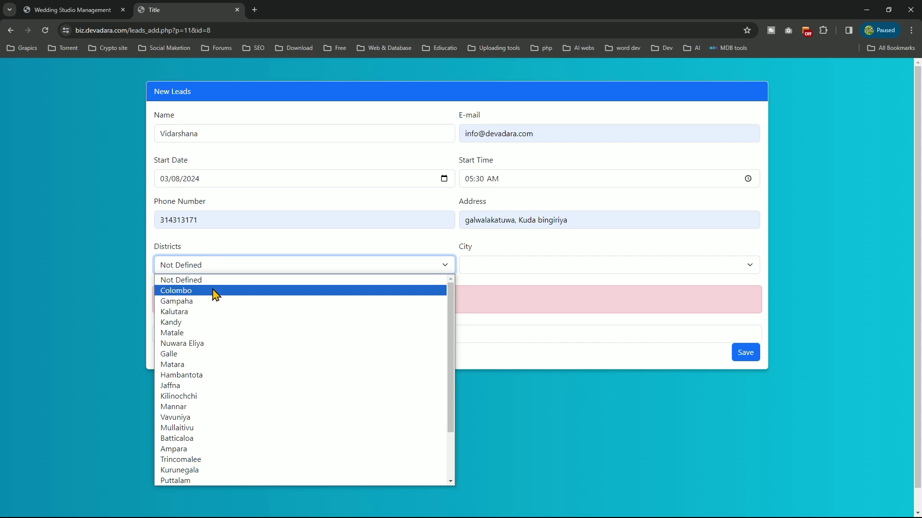
{"action": "left_click", "coordinate": [214, 291]}
{"action": "left_click", "coordinate": [518, 268]}
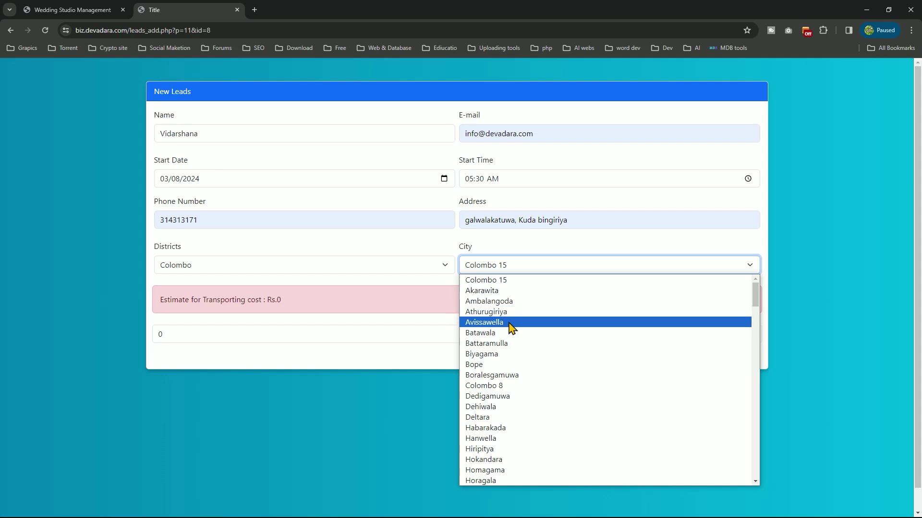
{"action": "left_click", "coordinate": [511, 323]}
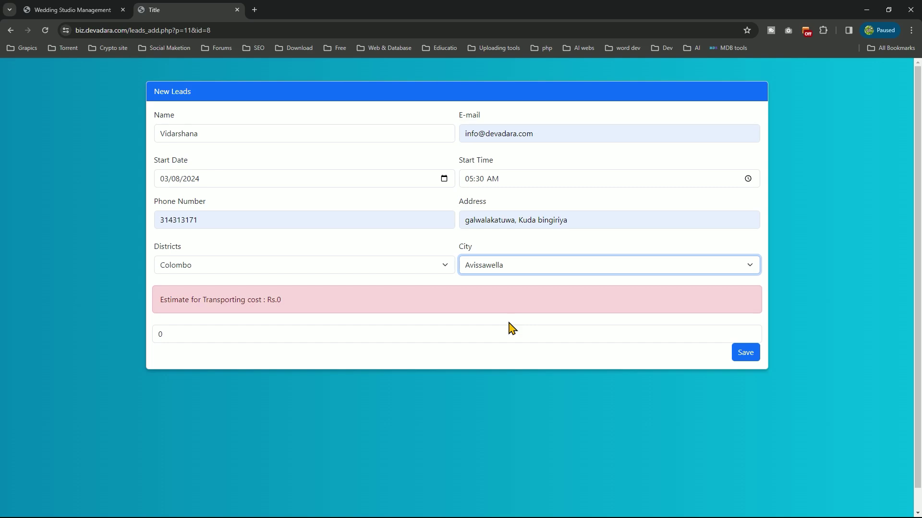
{"action": "left_click_drag", "start_coordinate": [284, 298], "coordinate": [205, 298]}
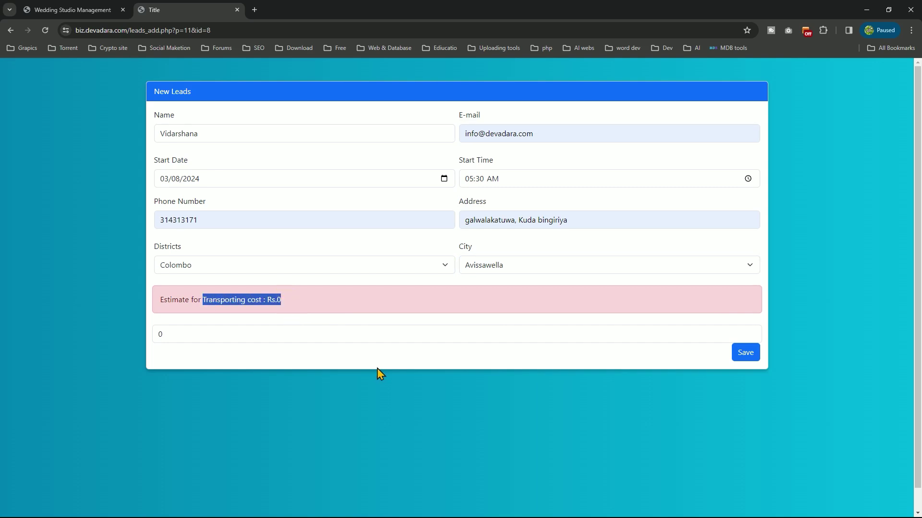
Return to the Wedding Studio Management tab and open the Settings page from the dashboard
{"action": "left_click", "coordinate": [93, 15]}
{"action": "left_click", "coordinate": [434, 83]}
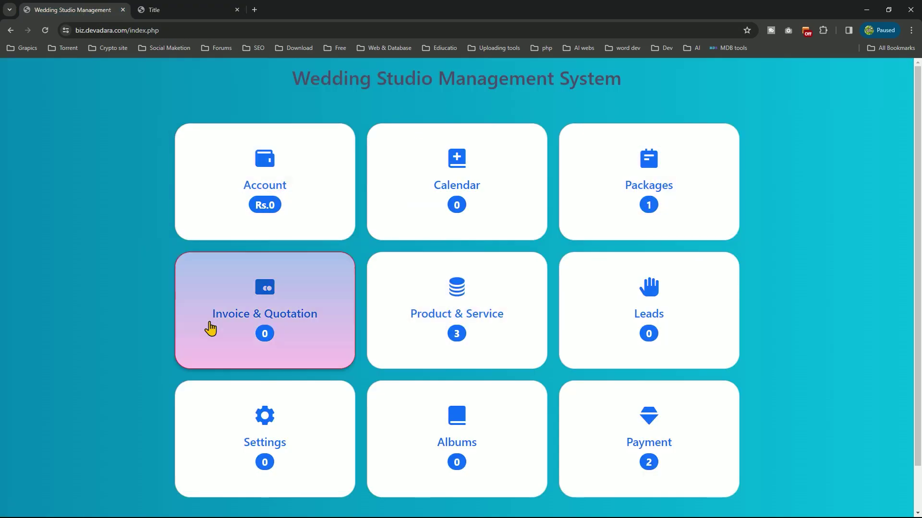
{"action": "left_click", "coordinate": [243, 428]}
{"action": "scroll", "coordinate": [243, 428], "scroll_direction": "down", "scroll_amount": 1}
{"action": "scroll", "coordinate": [243, 428], "scroll_direction": "up", "scroll_amount": 1}
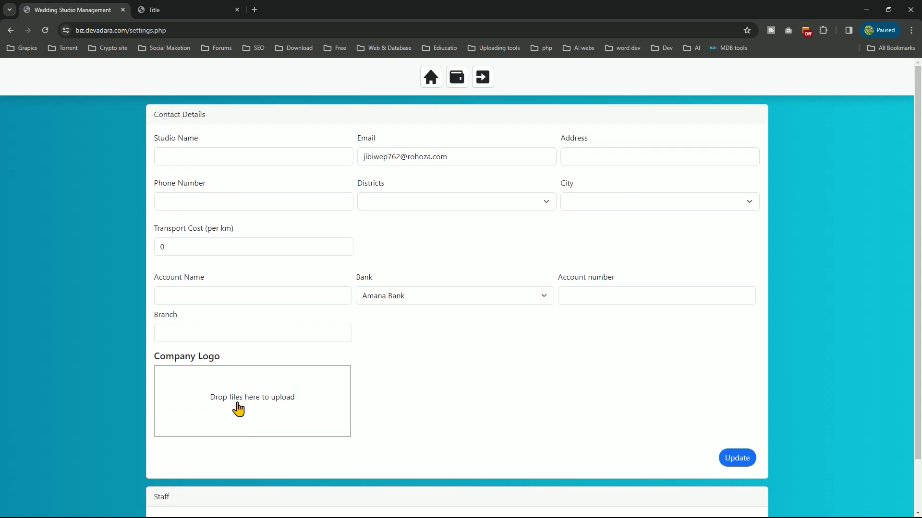
Enter the studio name in Contact Details, accepting the autofill suggestion
{"action": "scroll", "coordinate": [309, 369], "scroll_direction": "down", "scroll_amount": 1}
{"action": "scroll", "coordinate": [309, 368], "scroll_direction": "up", "scroll_amount": 1}
{"action": "left_click", "coordinate": [226, 152]}
{"action": "type", "text": "V"}
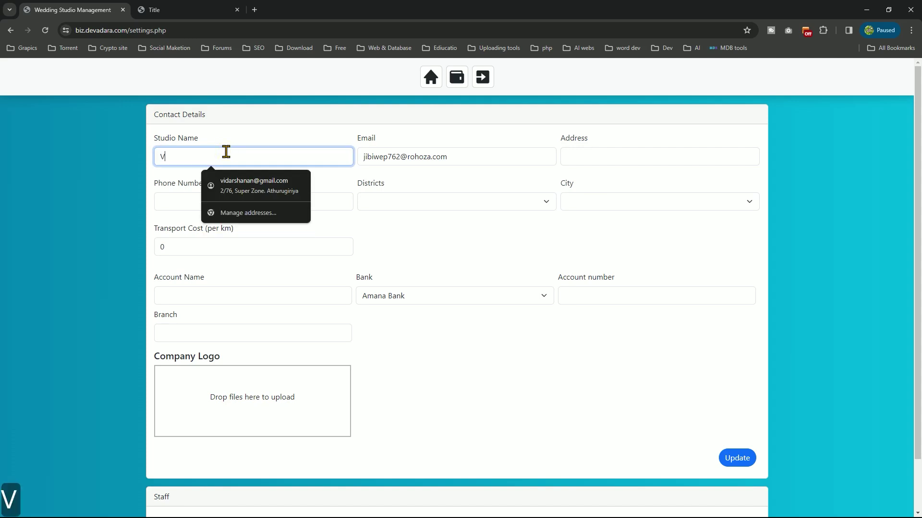
{"action": "type", "text": "i"}
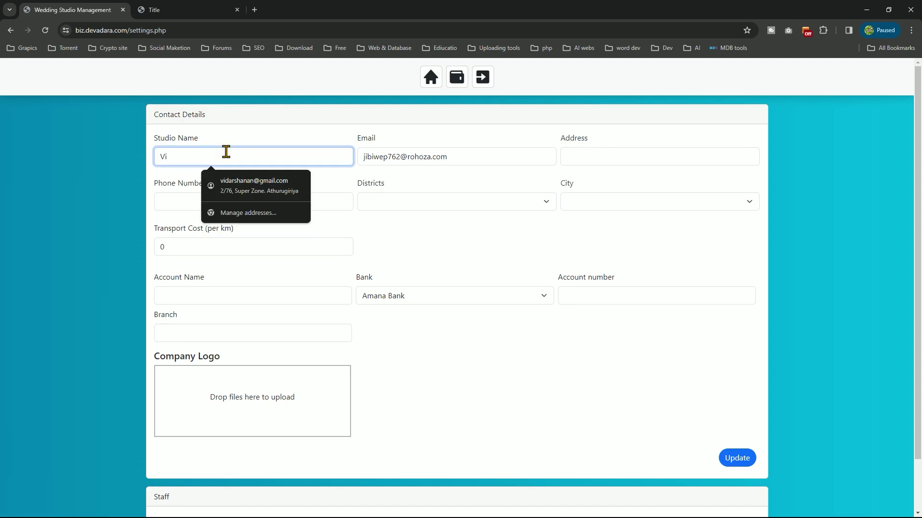
{"action": "key", "text": "BackSpace"}
{"action": "type", "text": "idarshana"}
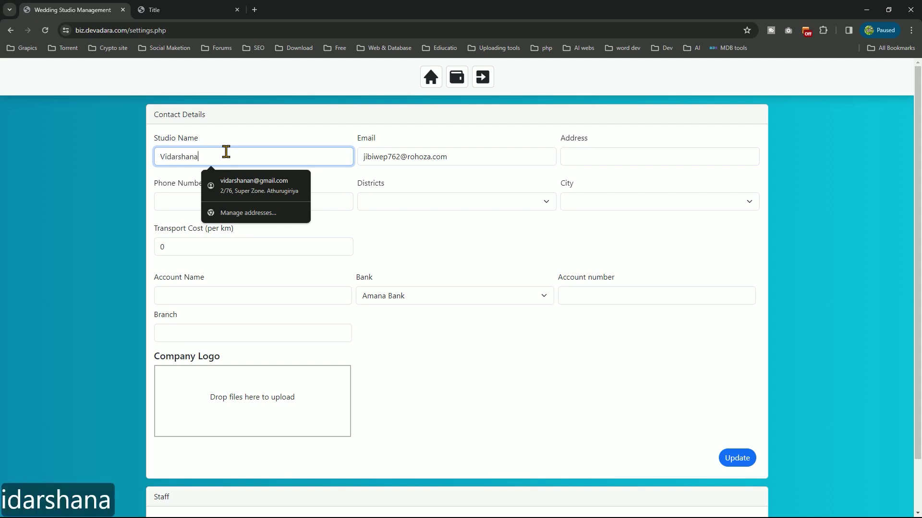
{"action": "type", "text": " We"}
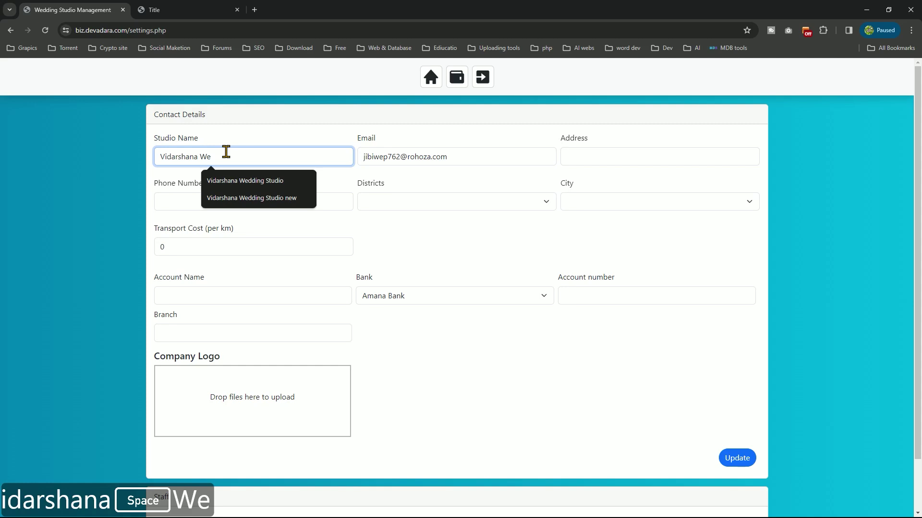
{"action": "left_click", "coordinate": [264, 181]}
Type the studio's street address into the Address field
{"action": "left_click", "coordinate": [515, 158]}
{"action": "key", "text": "ctrl+a"}
{"action": "left_click", "coordinate": [585, 153]}
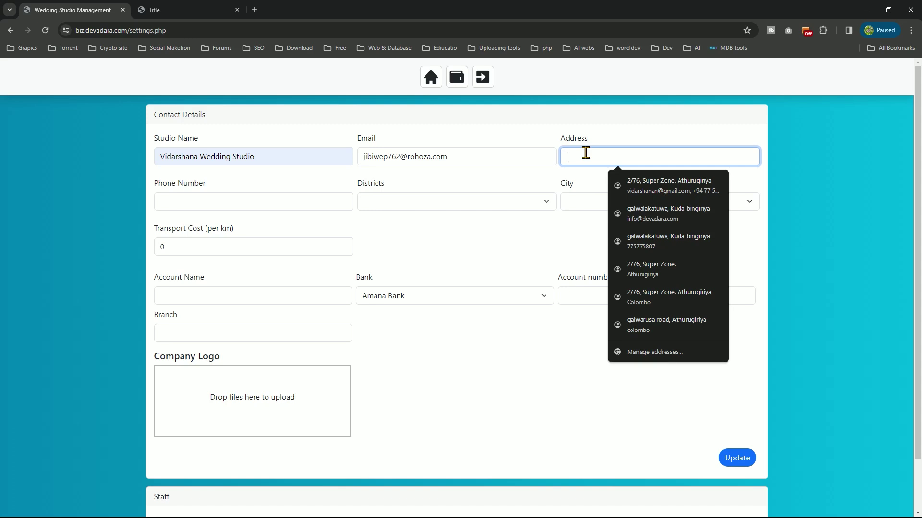
{"action": "key", "text": "shift"}
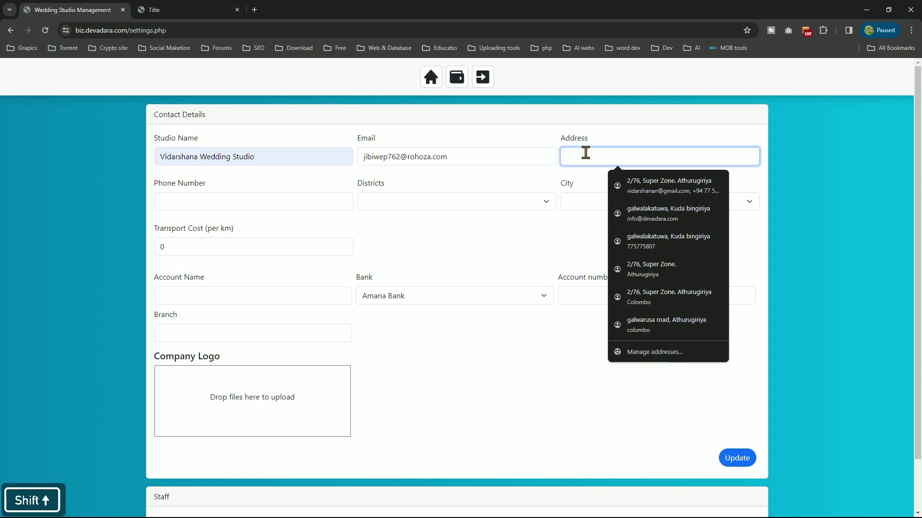
{"action": "type", "text": "Colo"}
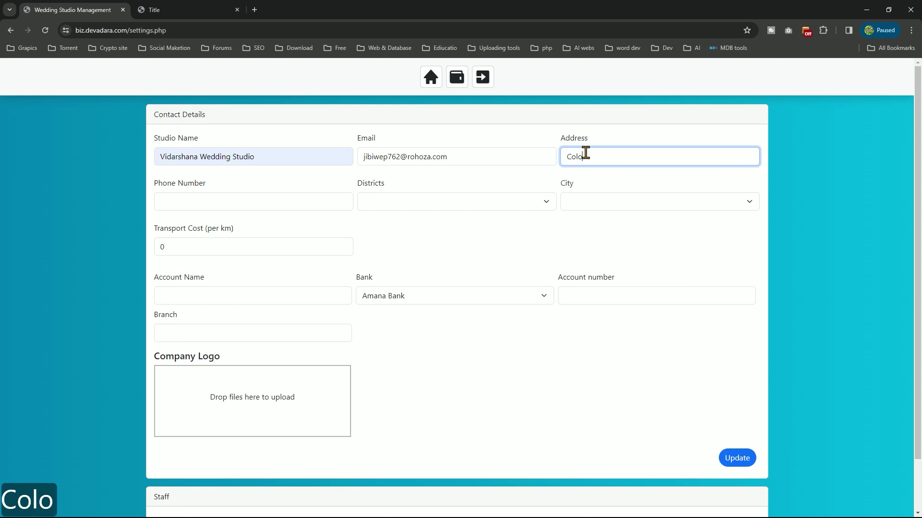
{"action": "type", "text": "mb"}
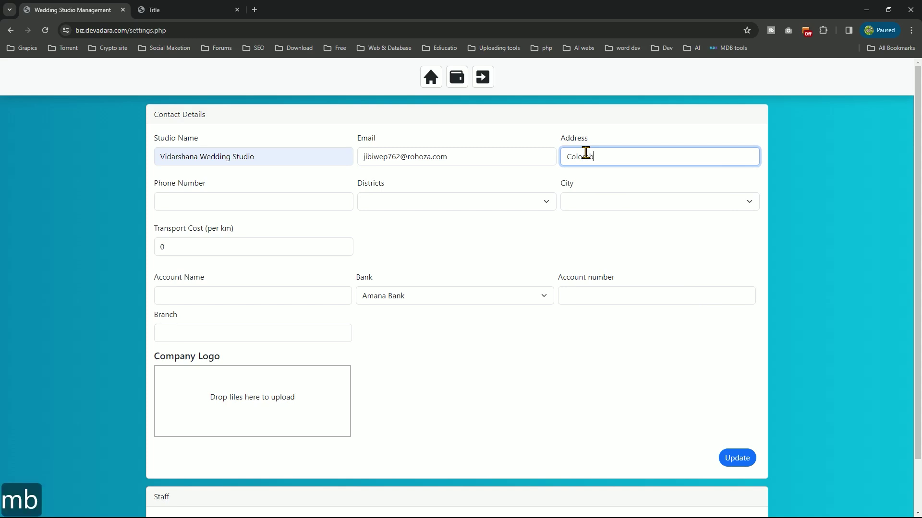
{"action": "type", "text": "o road,"}
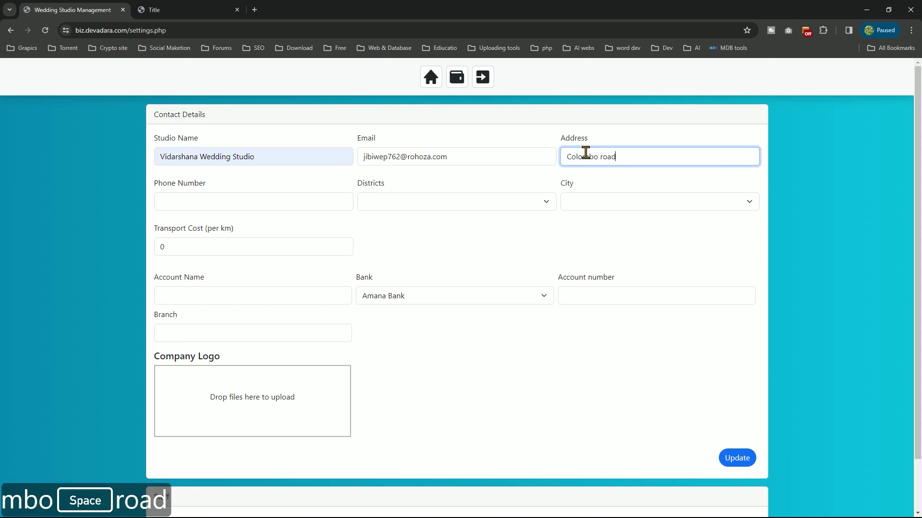
{"action": "key", "text": "BackSpace"}
{"action": "type", "text": ","}
{"action": "key", "text": "shift"}
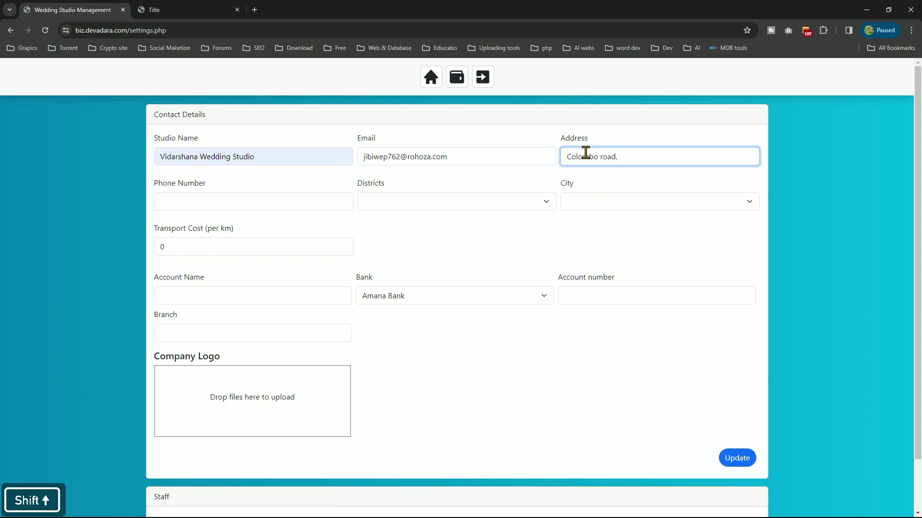
{"action": "type", "text": "Katuneri"}
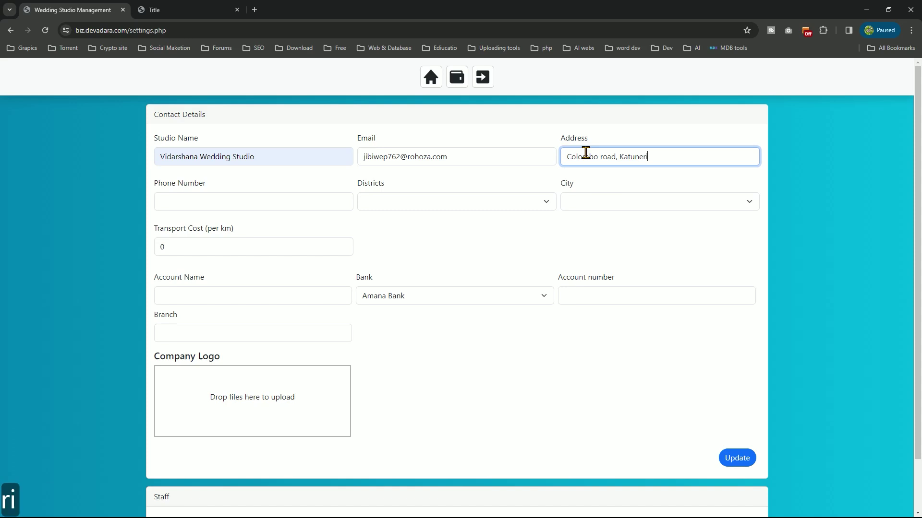
{"action": "type", "text": "ya"}
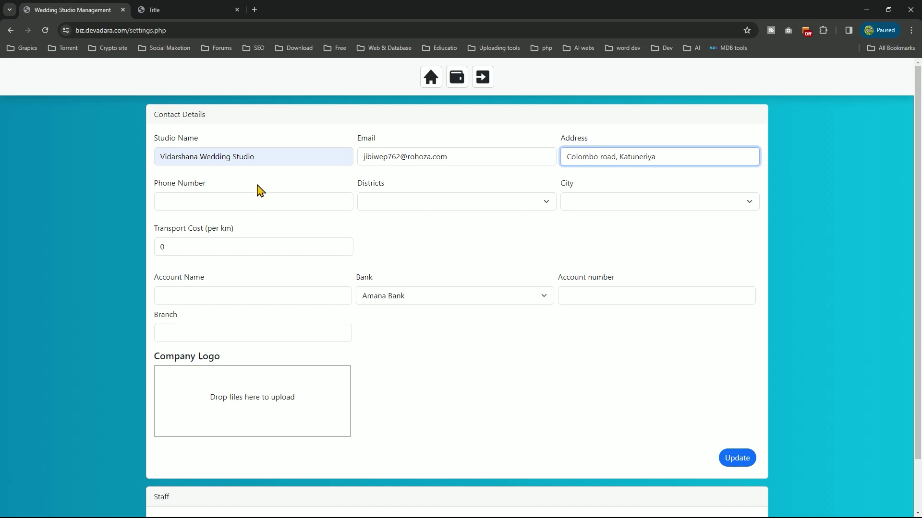
Start entering the studio's phone number
{"action": "left_click", "coordinate": [266, 199]}
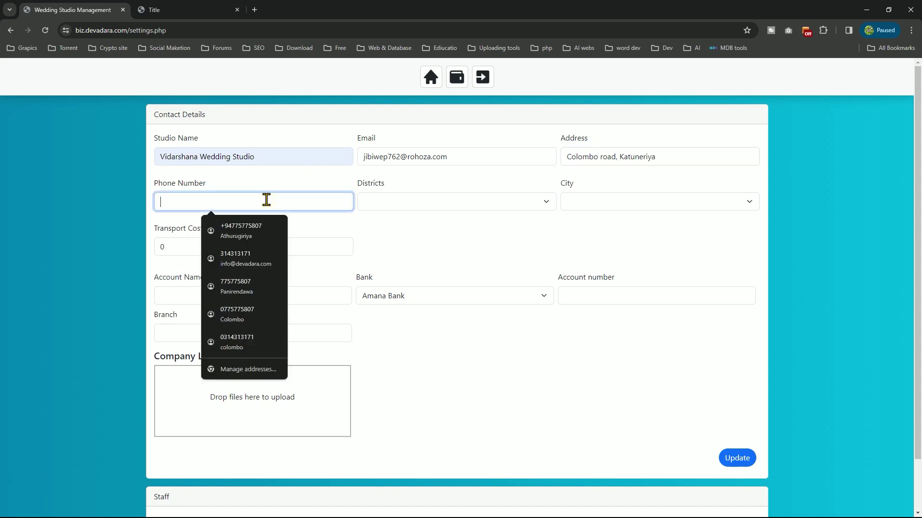
{"action": "left_click", "coordinate": [205, 203]}
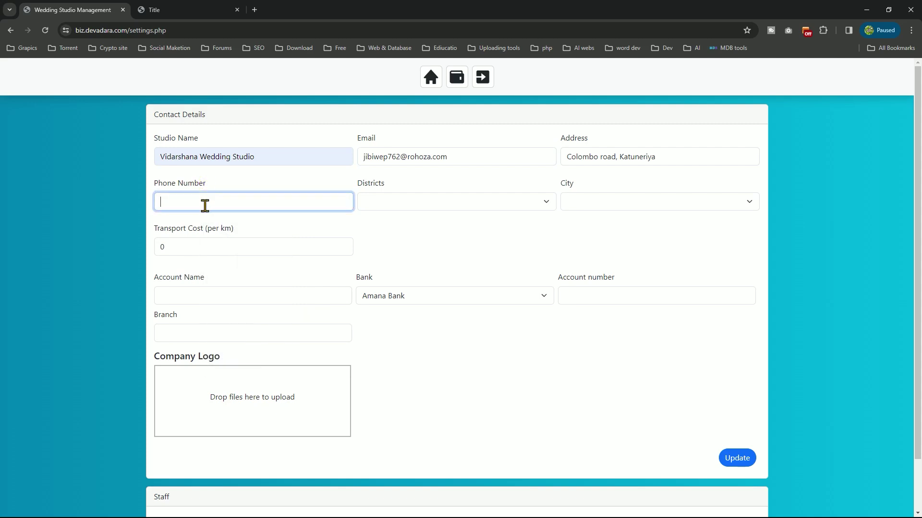
{"action": "type", "text": "775775807"}
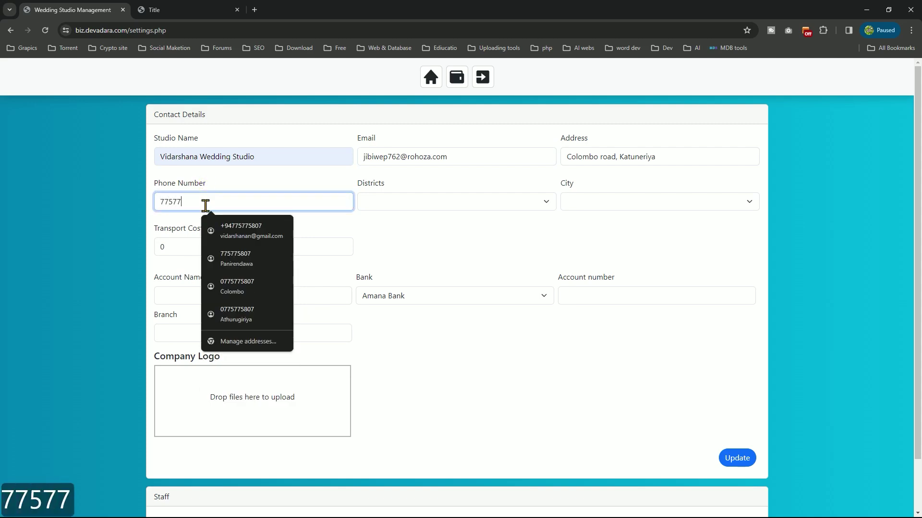
Set district Puttalam, city Katuneriya and transport cost 120 per km
{"action": "left_click", "coordinate": [374, 204]}
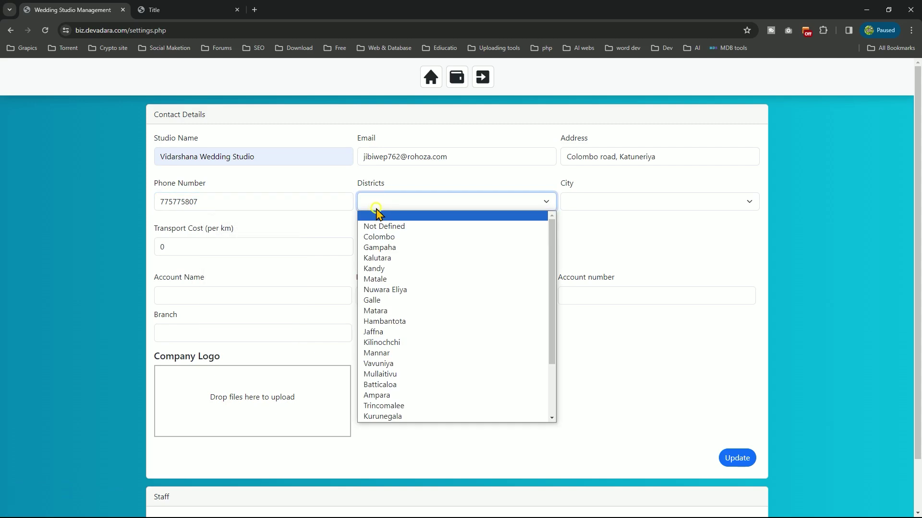
{"action": "scroll", "coordinate": [435, 262], "scroll_direction": "down", "scroll_amount": 2}
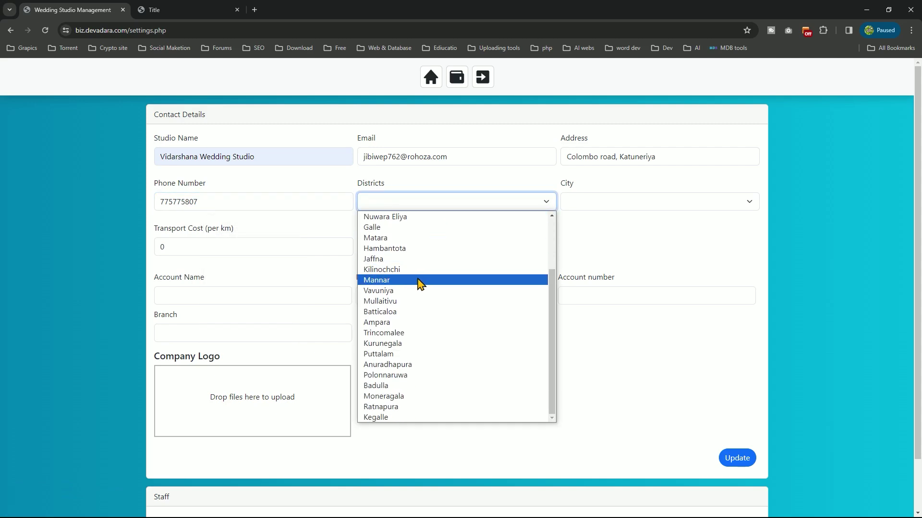
{"action": "scroll", "coordinate": [415, 326], "scroll_direction": "down", "scroll_amount": 2}
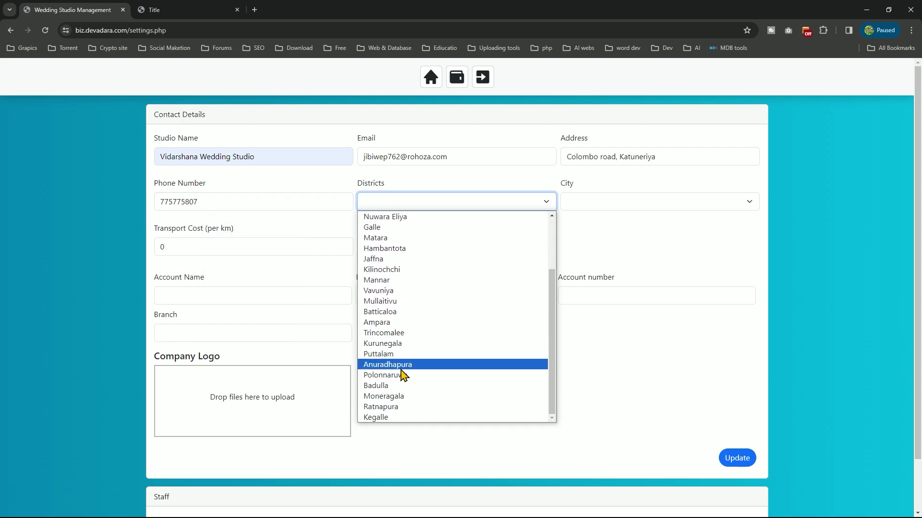
{"action": "scroll", "coordinate": [412, 336], "scroll_direction": "up", "scroll_amount": 2}
{"action": "scroll", "coordinate": [422, 407], "scroll_direction": "down", "scroll_amount": 1}
{"action": "left_click", "coordinate": [422, 407]}
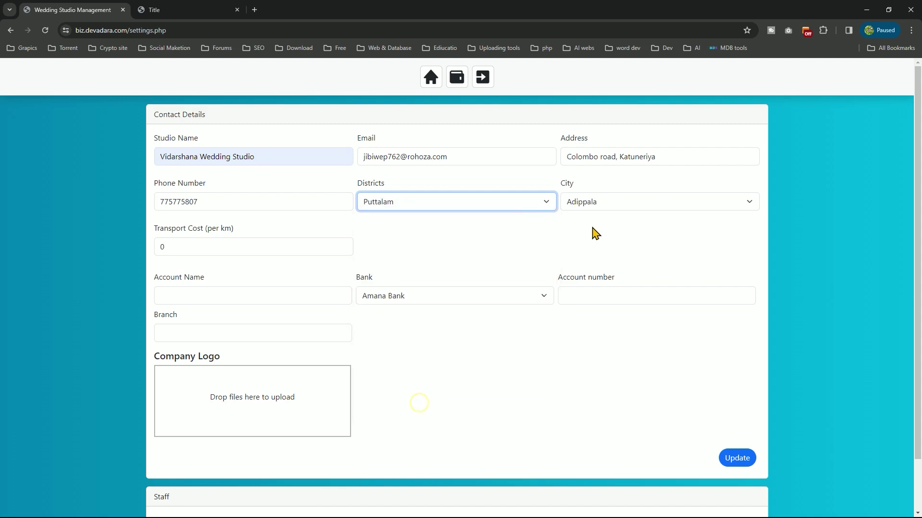
{"action": "left_click", "coordinate": [603, 202]}
{"action": "scroll", "coordinate": [612, 288], "scroll_direction": "down", "scroll_amount": 2}
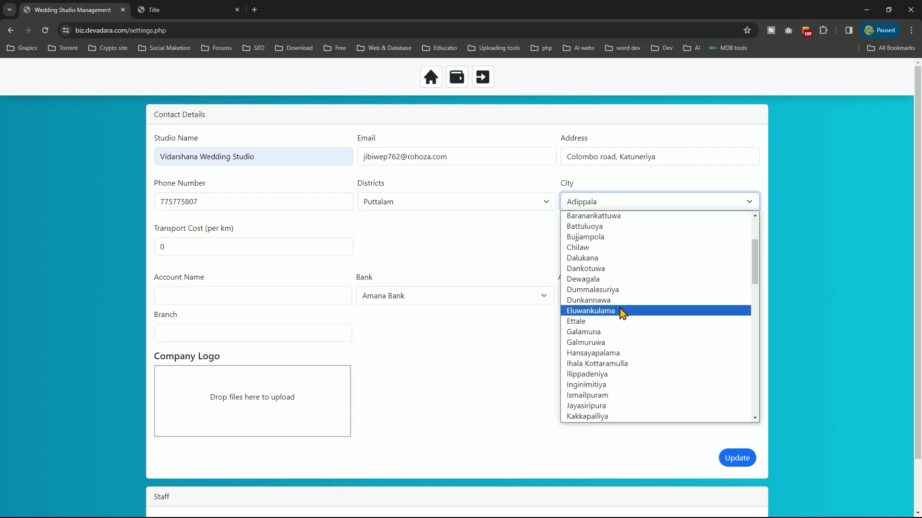
{"action": "scroll", "coordinate": [622, 313], "scroll_direction": "down", "scroll_amount": 2}
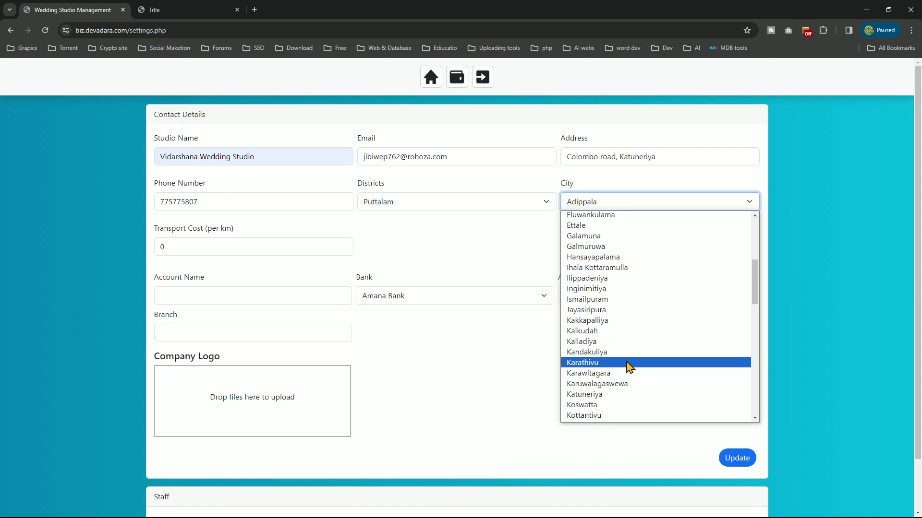
{"action": "scroll", "coordinate": [628, 366], "scroll_direction": "down", "scroll_amount": 2}
{"action": "left_click", "coordinate": [616, 298]}
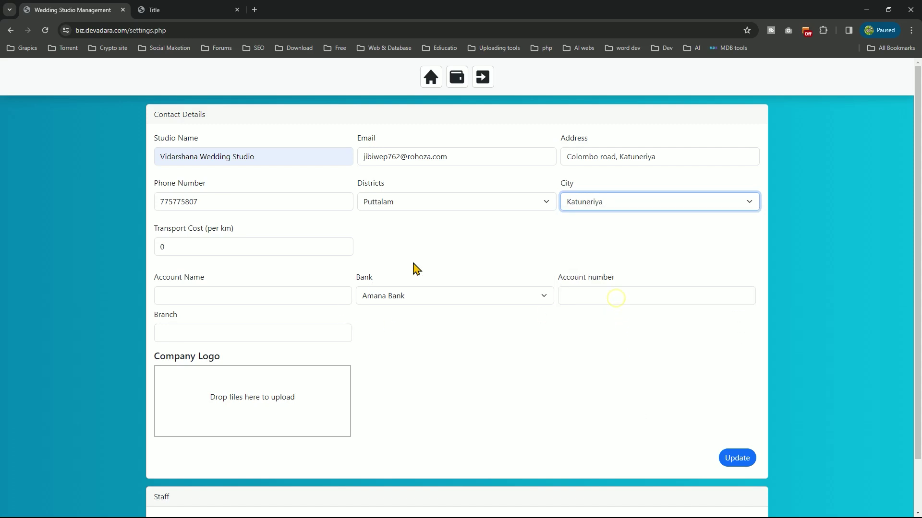
{"action": "double_click", "coordinate": [232, 245]}
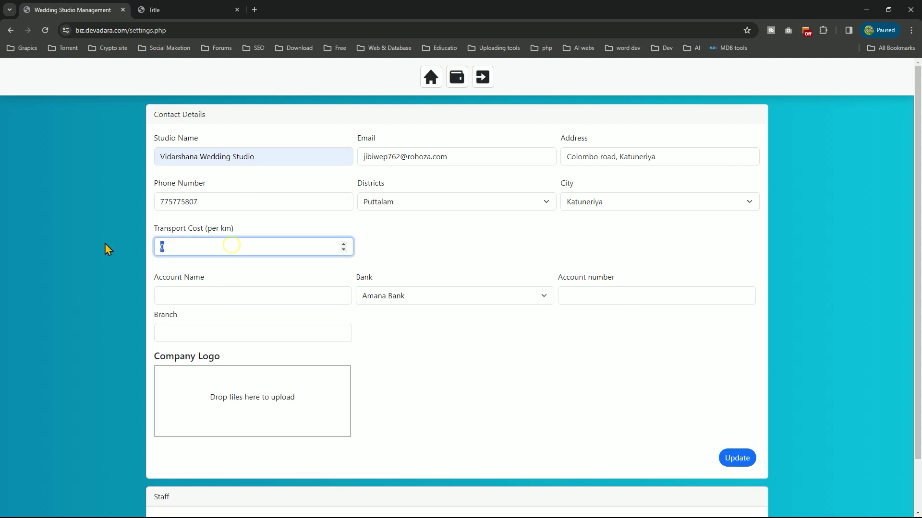
{"action": "type", "text": "120"}
Autofill the account holder name and select Sampath Bank
{"action": "left_click", "coordinate": [195, 289]}
{"action": "left_click", "coordinate": [235, 324]}
{"action": "left_click", "coordinate": [398, 298]}
{"action": "scroll", "coordinate": [439, 394], "scroll_direction": "down", "scroll_amount": 1}
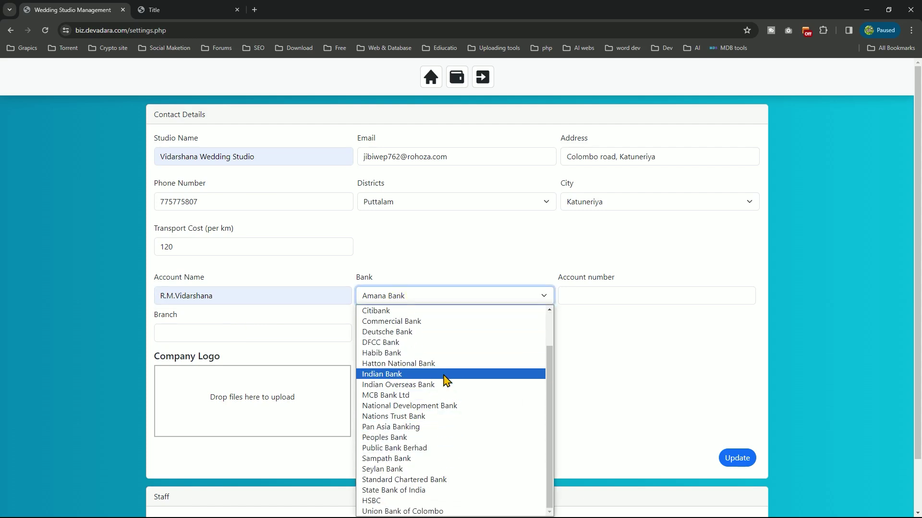
{"action": "scroll", "coordinate": [446, 380], "scroll_direction": "up", "scroll_amount": 1}
{"action": "scroll", "coordinate": [444, 379], "scroll_direction": "down", "scroll_amount": 1}
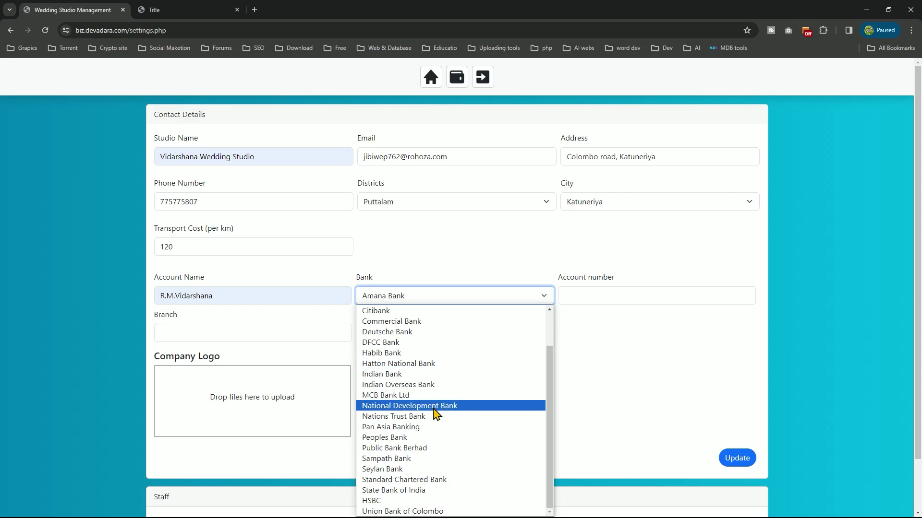
{"action": "left_click", "coordinate": [421, 460]}
Enter the bank account number and set the branch to Marawila
{"action": "left_click", "coordinate": [594, 288]}
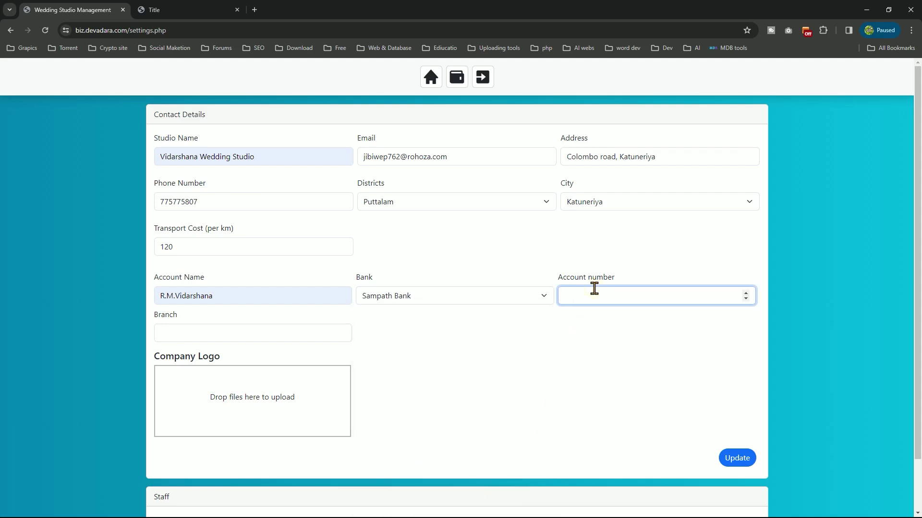
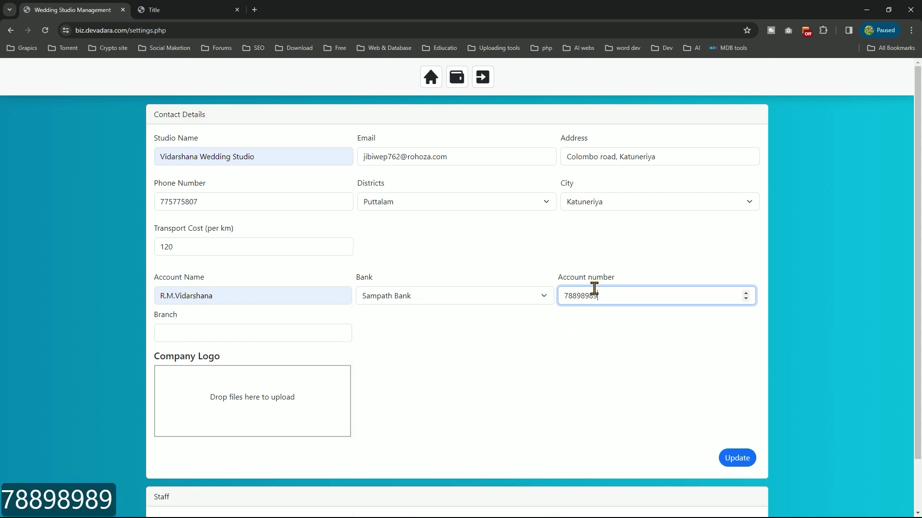
{"action": "left_click", "coordinate": [247, 333]}
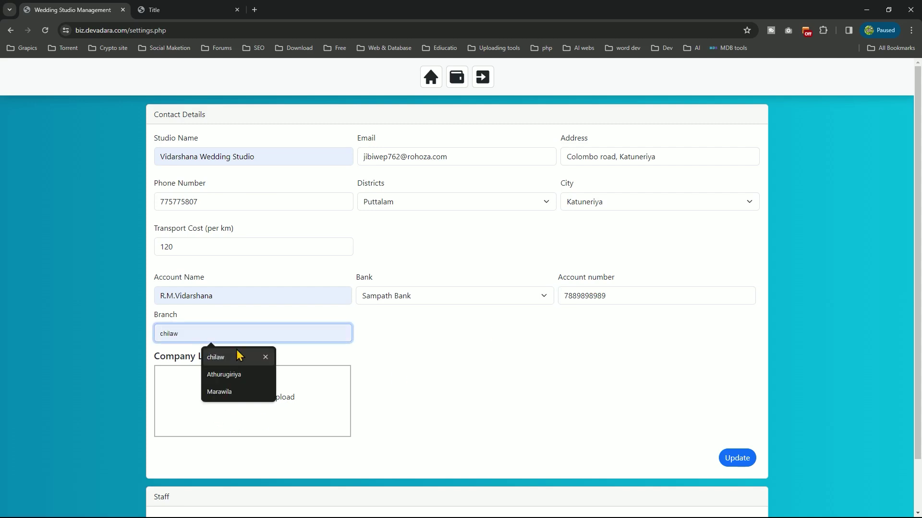
{"action": "left_click", "coordinate": [233, 391]}
{"action": "left_click", "coordinate": [302, 406]}
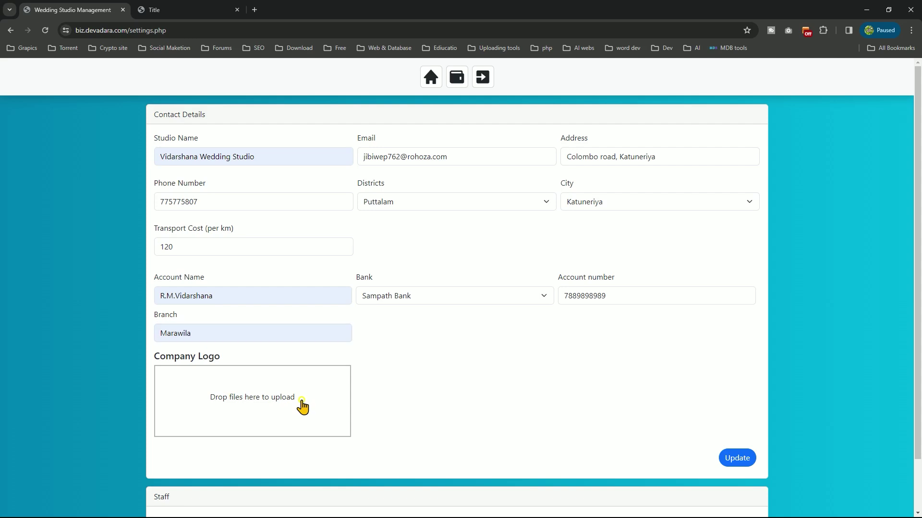
Upload figma-1-logo-png-transparent.png as the company logo and submit the settings update
{"action": "scroll", "coordinate": [312, 224], "scroll_direction": "down", "scroll_amount": 5}
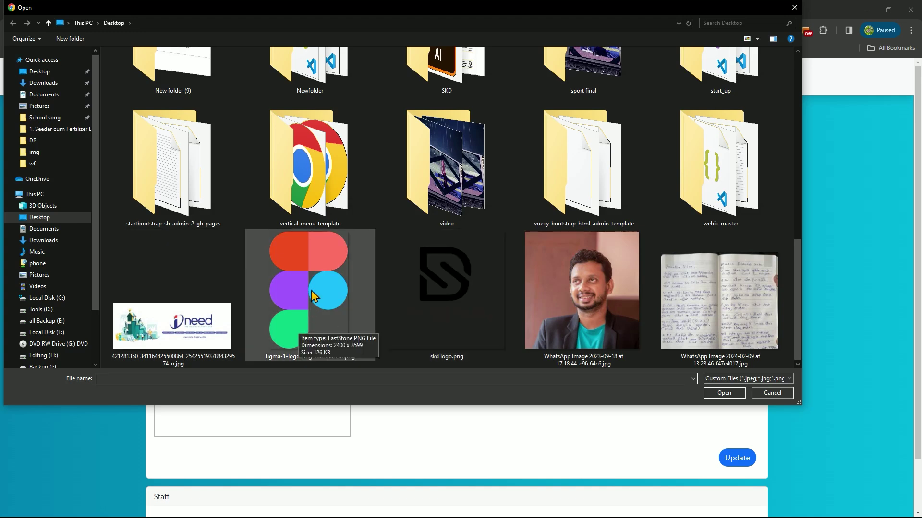
{"action": "left_click", "coordinate": [341, 286]}
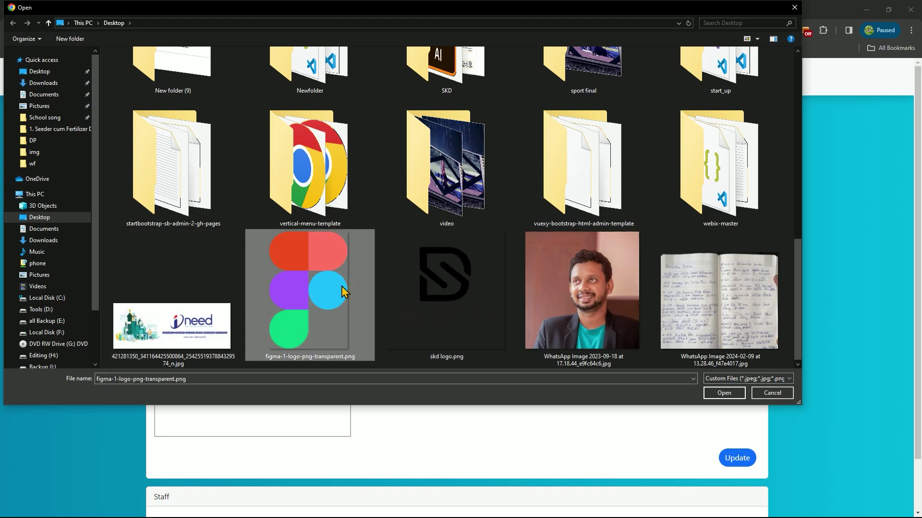
{"action": "double_click", "coordinate": [341, 286]}
{"action": "scroll", "coordinate": [510, 363], "scroll_direction": "down", "scroll_amount": 2}
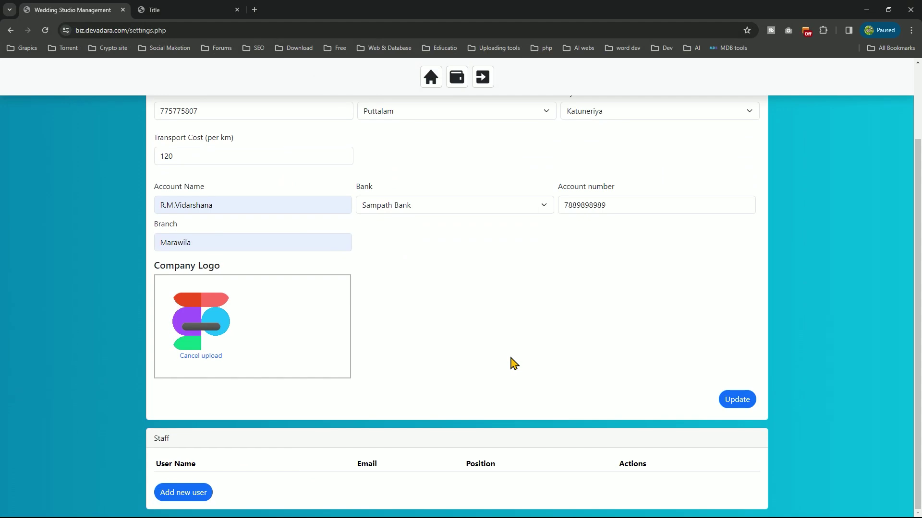
{"action": "scroll", "coordinate": [514, 363], "scroll_direction": "up", "scroll_amount": 2}
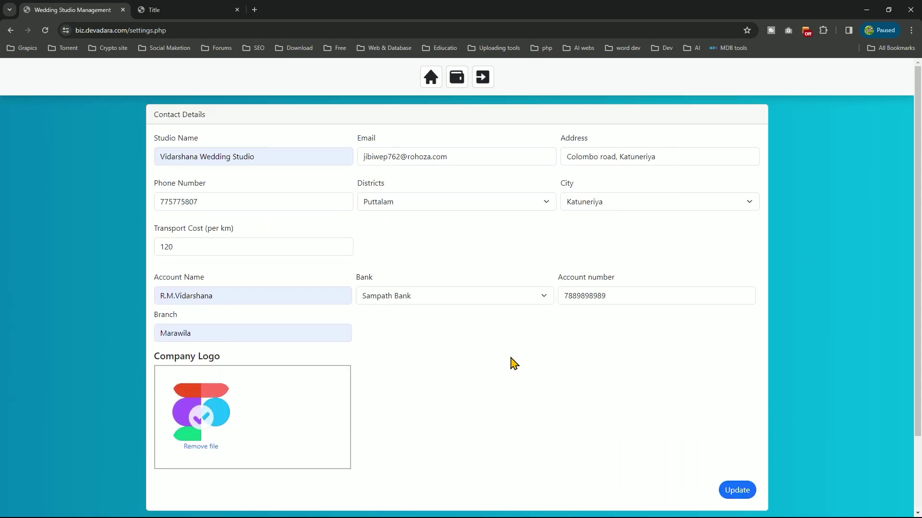
{"action": "scroll", "coordinate": [514, 364], "scroll_direction": "down", "scroll_amount": 2}
{"action": "scroll", "coordinate": [514, 363], "scroll_direction": "up", "scroll_amount": 2}
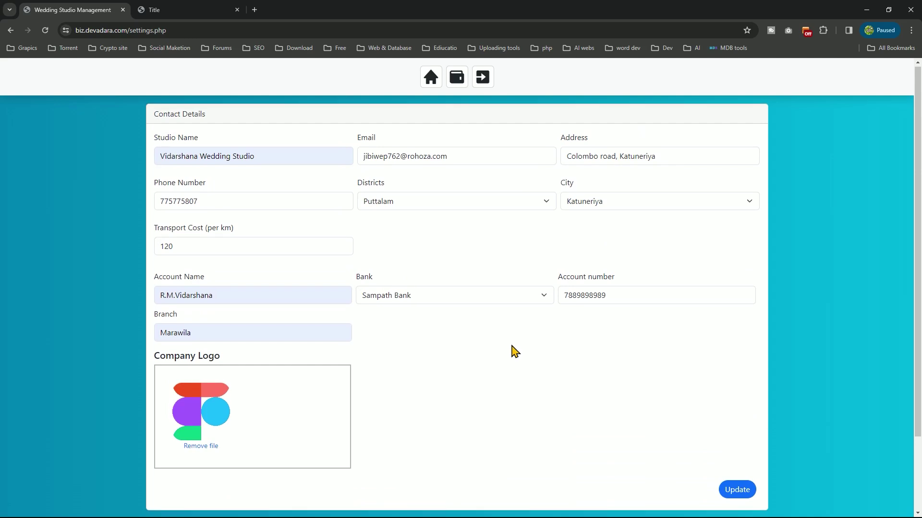
{"action": "scroll", "coordinate": [513, 350], "scroll_direction": "down", "scroll_amount": 2}
{"action": "left_click", "coordinate": [750, 402]}
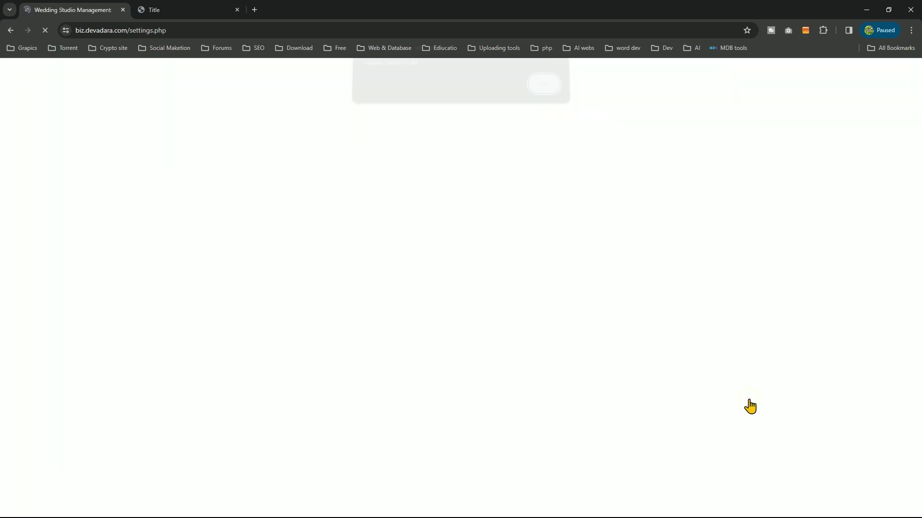
Dismiss the update alert and set the new lead's district to Colombo
{"action": "left_click", "coordinate": [542, 93]}
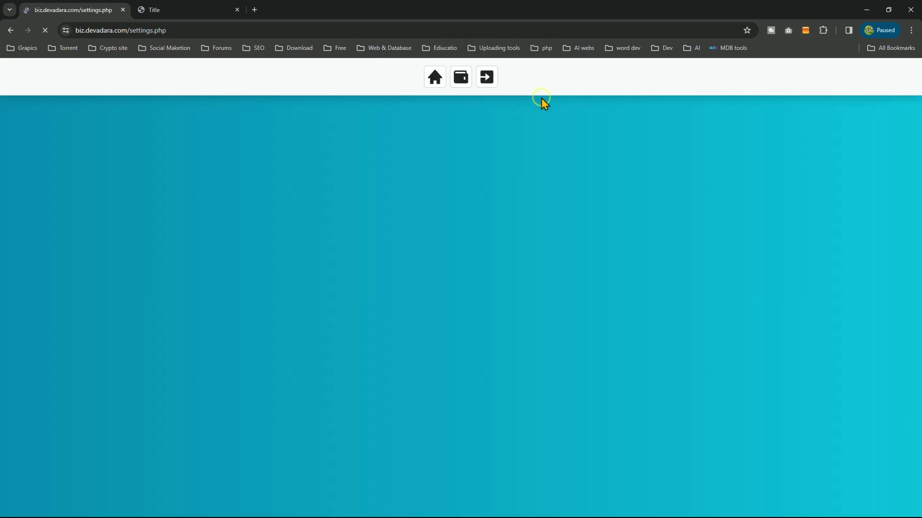
{"action": "left_click", "coordinate": [163, 9]}
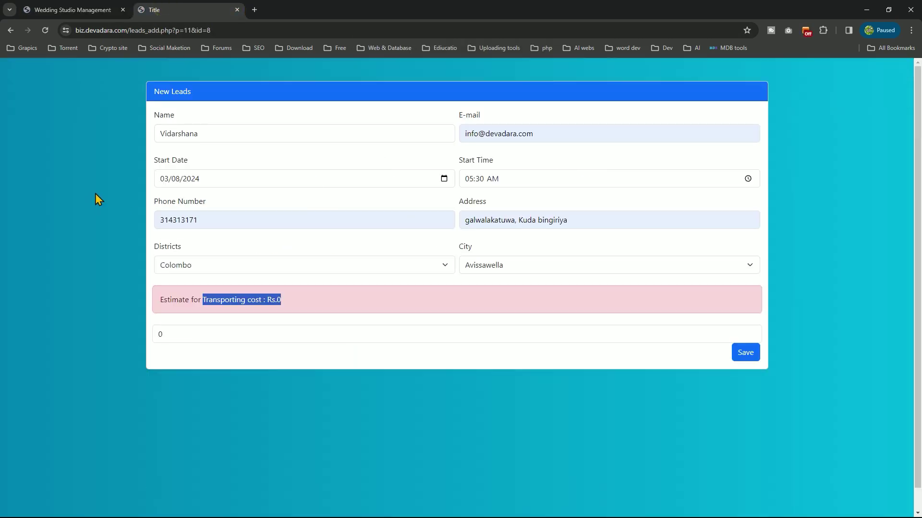
{"action": "left_click", "coordinate": [273, 271]}
{"action": "left_click", "coordinate": [232, 290]}
Keep Colombo 15 as the city and check the Rs.10852 transport estimate
{"action": "left_click", "coordinate": [526, 269]}
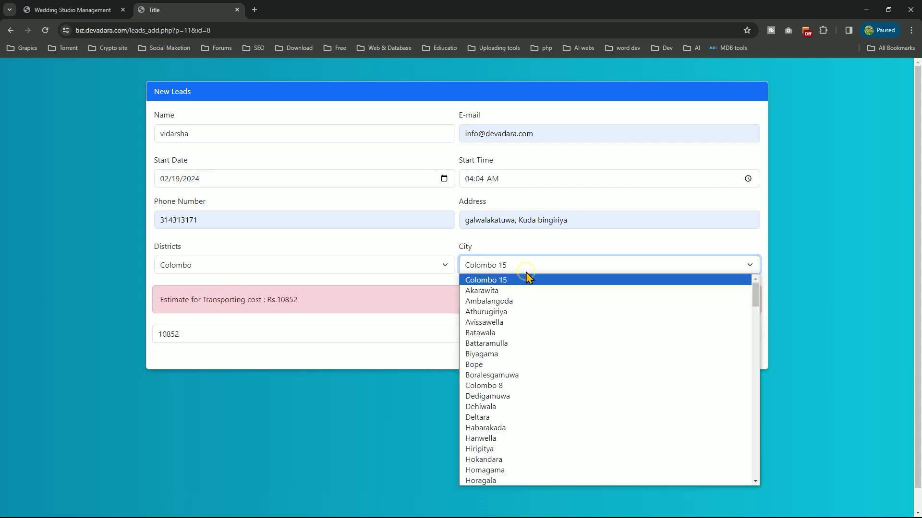
{"action": "left_click", "coordinate": [527, 272]}
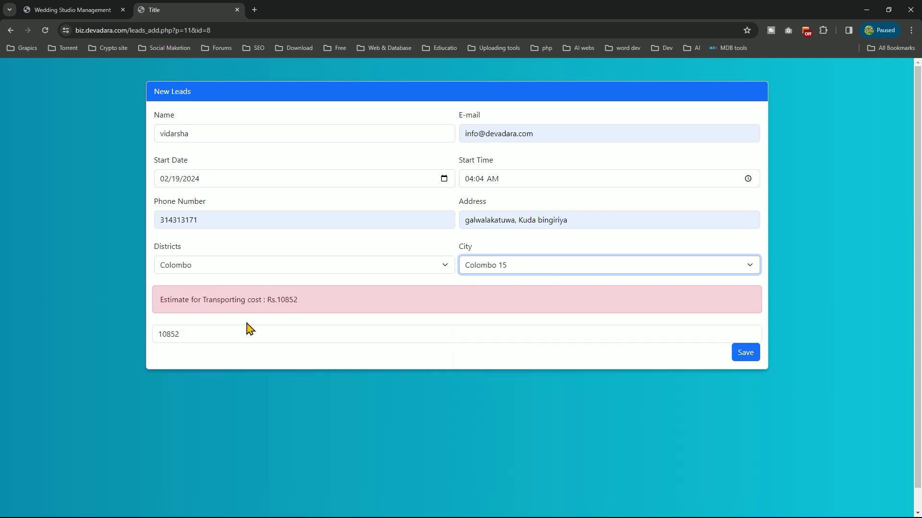
{"action": "left_click_drag", "start_coordinate": [303, 300], "coordinate": [268, 299]}
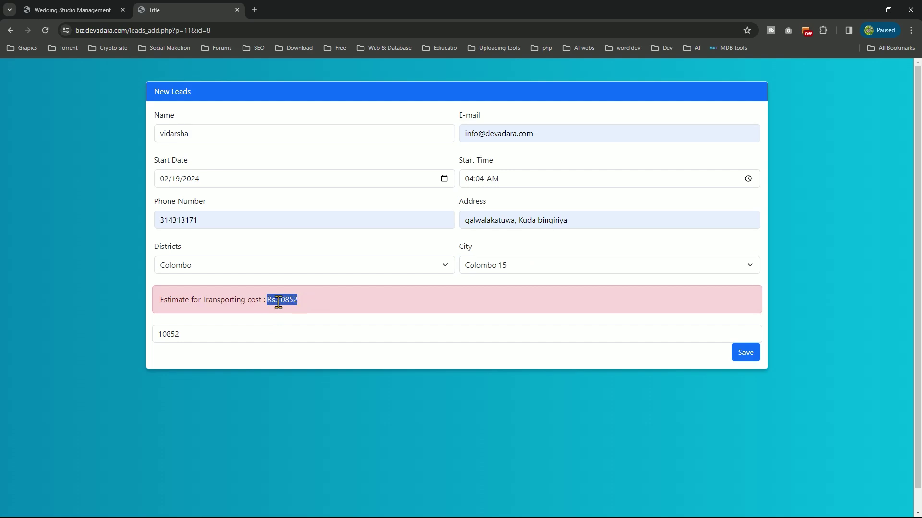
{"action": "left_click", "coordinate": [301, 301]}
{"action": "left_click", "coordinate": [611, 265]}
Browse the City list for other options, leaving Colombo 15 selected for now
{"action": "left_click", "coordinate": [568, 267]}
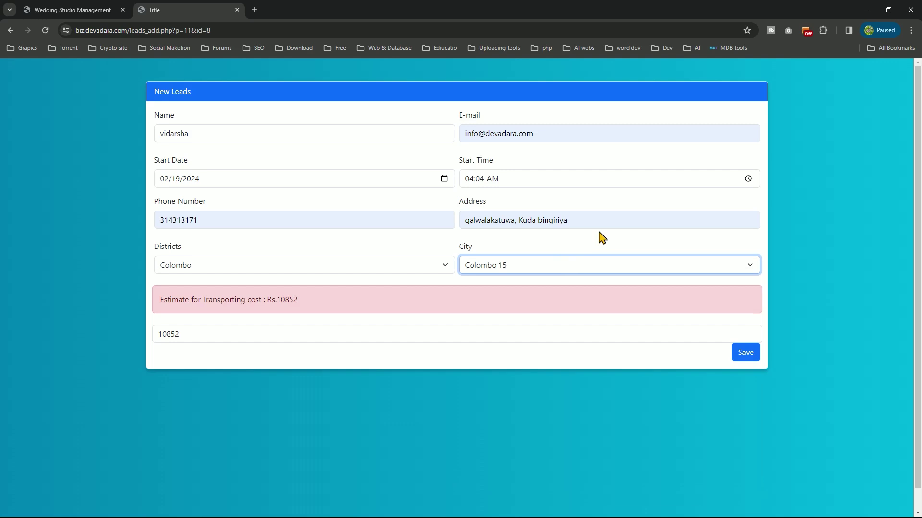
{"action": "left_click", "coordinate": [588, 265]}
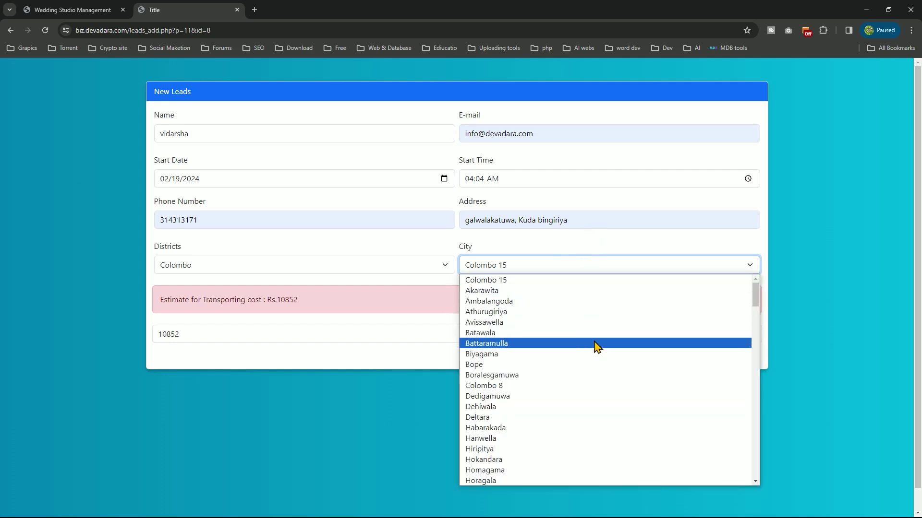
{"action": "scroll", "coordinate": [595, 331], "scroll_direction": "down", "scroll_amount": 6}
{"action": "scroll", "coordinate": [596, 334], "scroll_direction": "down", "scroll_amount": 8}
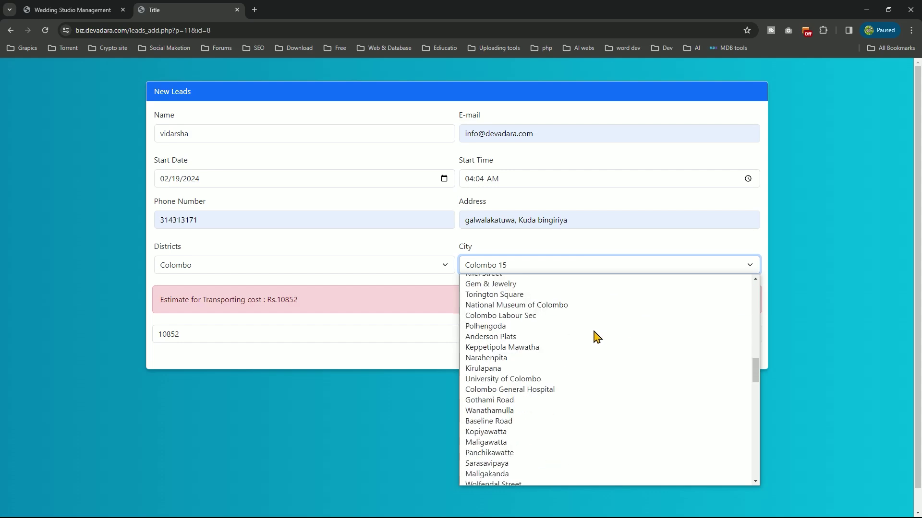
{"action": "scroll", "coordinate": [595, 336], "scroll_direction": "up", "scroll_amount": 2}
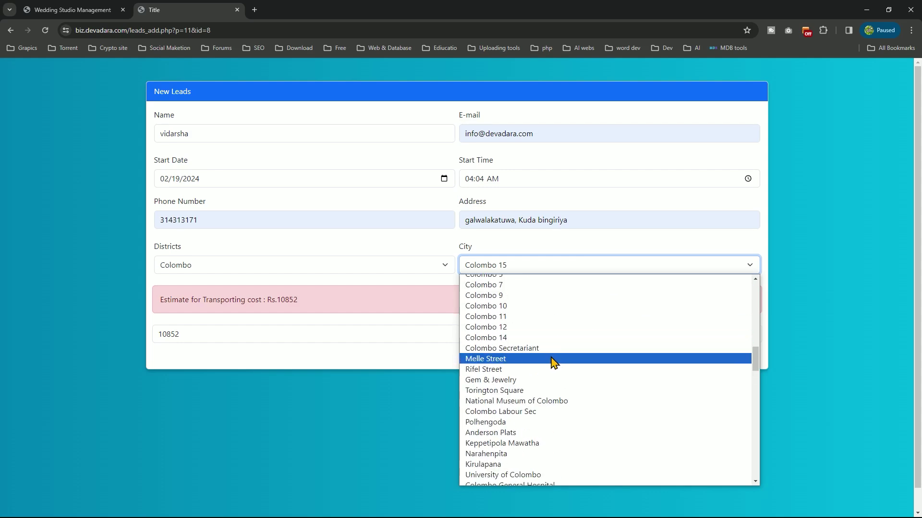
{"action": "scroll", "coordinate": [554, 366], "scroll_direction": "down", "scroll_amount": 15}
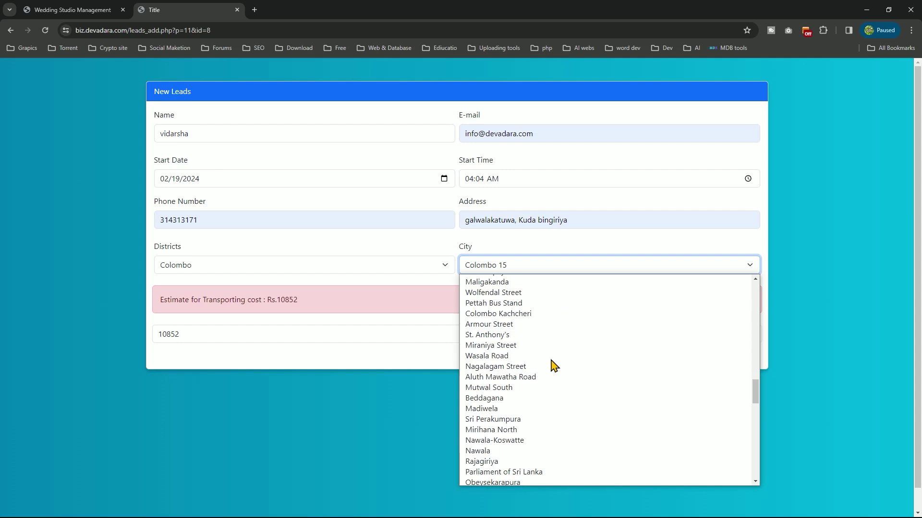
{"action": "scroll", "coordinate": [553, 365], "scroll_direction": "down", "scroll_amount": 2}
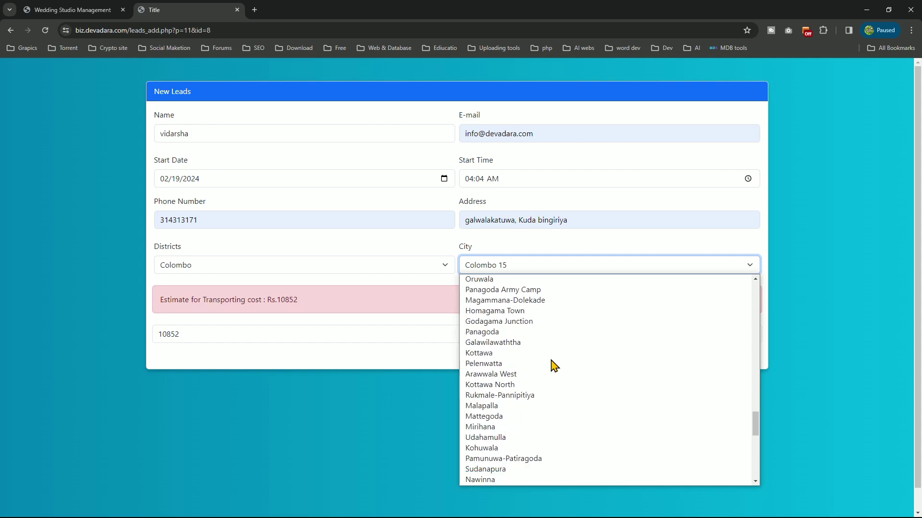
{"action": "scroll", "coordinate": [554, 366], "scroll_direction": "down", "scroll_amount": 5}
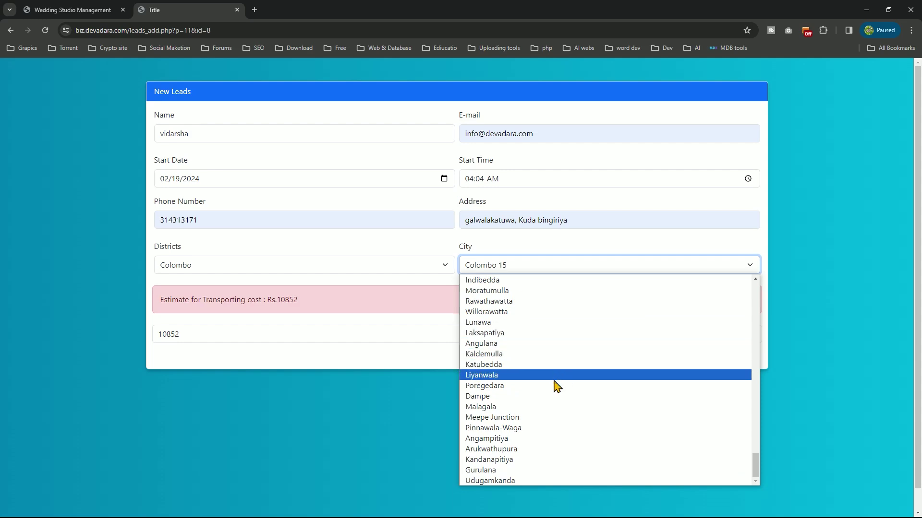
{"action": "scroll", "coordinate": [556, 386], "scroll_direction": "up", "scroll_amount": 20}
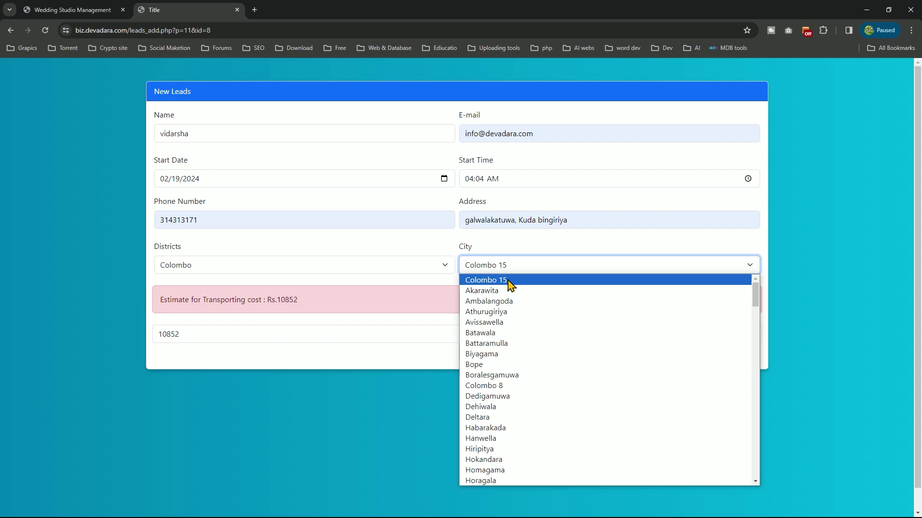
Choose Battaramulla as the city, check the Rs.12790 estimate, and save the lead
{"action": "left_click", "coordinate": [509, 282]}
{"action": "left_click", "coordinate": [513, 272]}
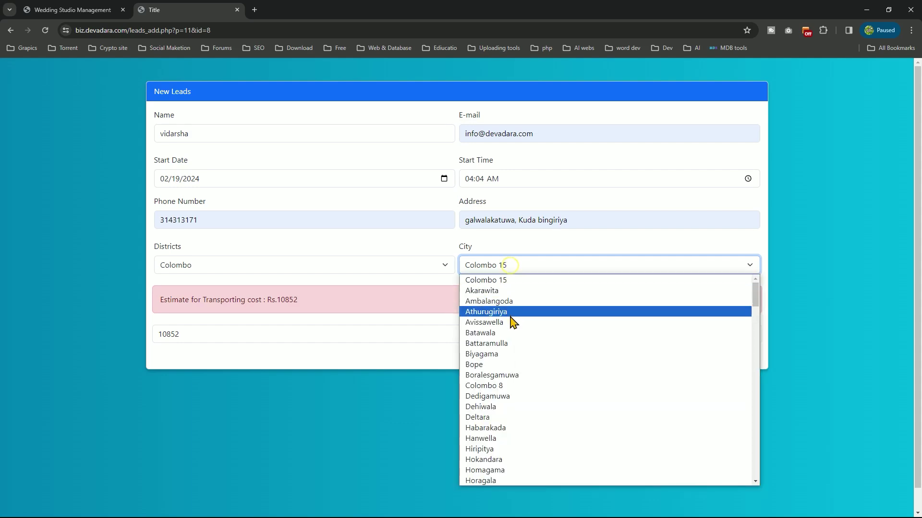
{"action": "left_click", "coordinate": [515, 344]}
{"action": "left_click_drag", "start_coordinate": [308, 303], "coordinate": [332, 305]}
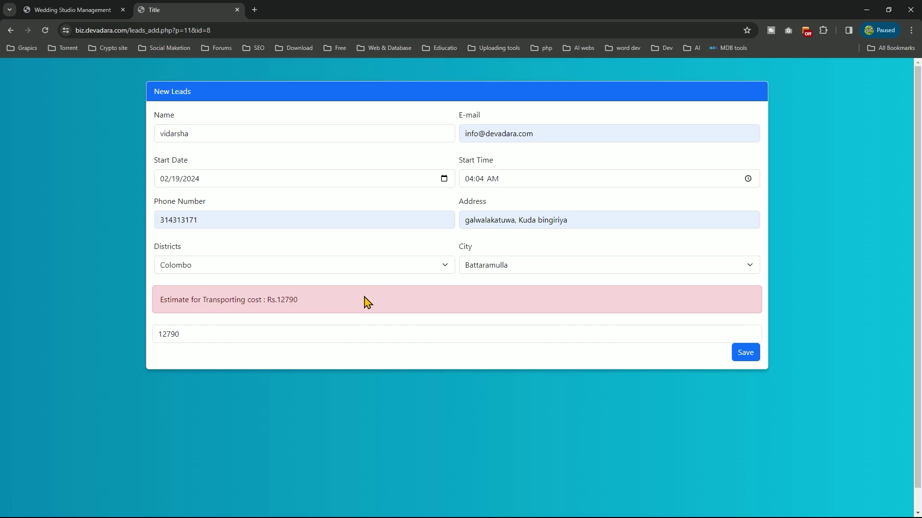
{"action": "left_click", "coordinate": [745, 356]}
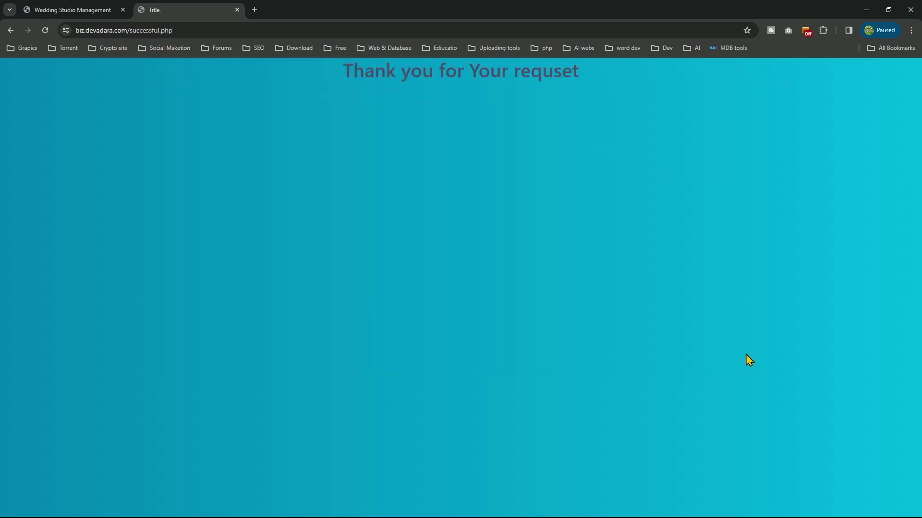
Return to the studio tab's dashboard and open Leads, showing pending lead 60
{"action": "left_click", "coordinate": [106, 11]}
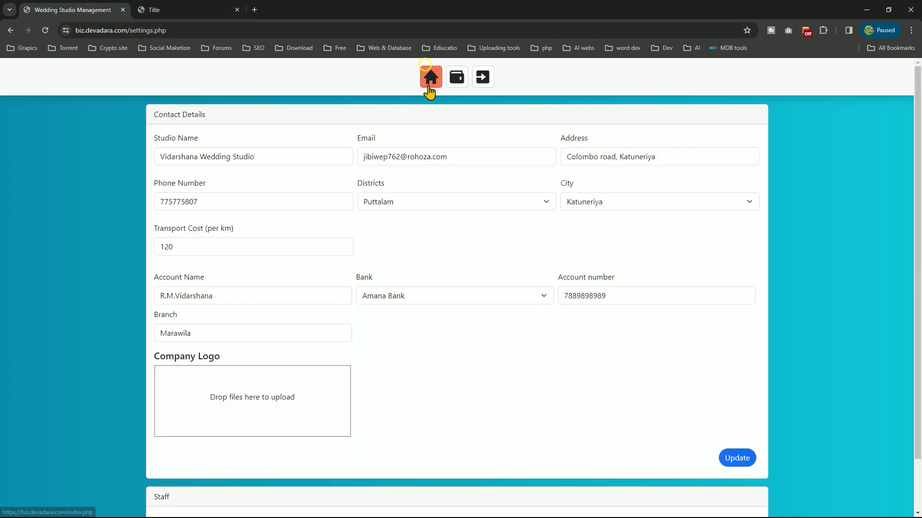
{"action": "left_click", "coordinate": [431, 74]}
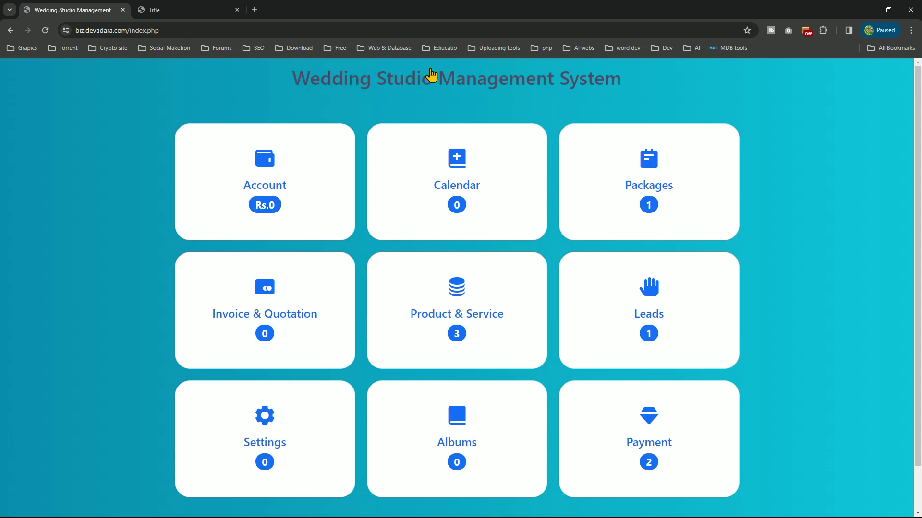
{"action": "scroll", "coordinate": [447, 178], "scroll_direction": "down", "scroll_amount": 1}
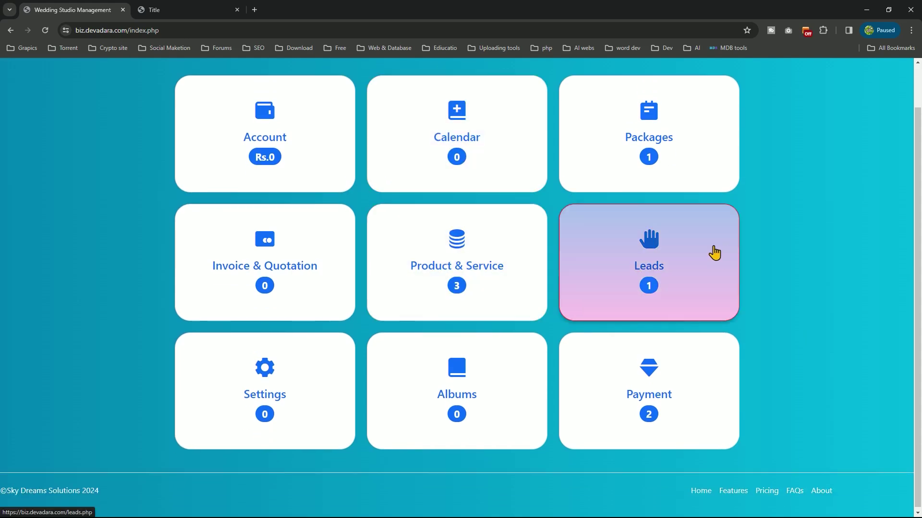
{"action": "left_click", "coordinate": [710, 262]}
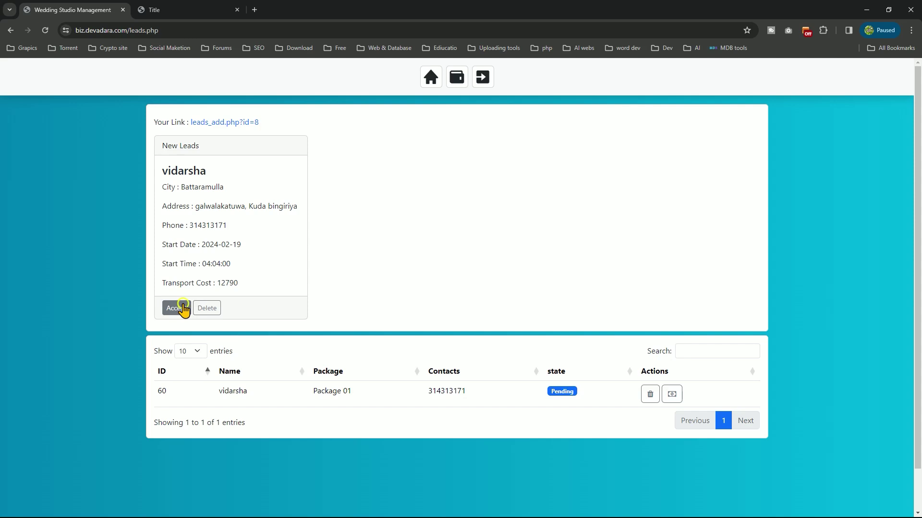
Accept lead 60 so it becomes Confirmed, then bring up its payment button's link menu
{"action": "left_click", "coordinate": [184, 309]}
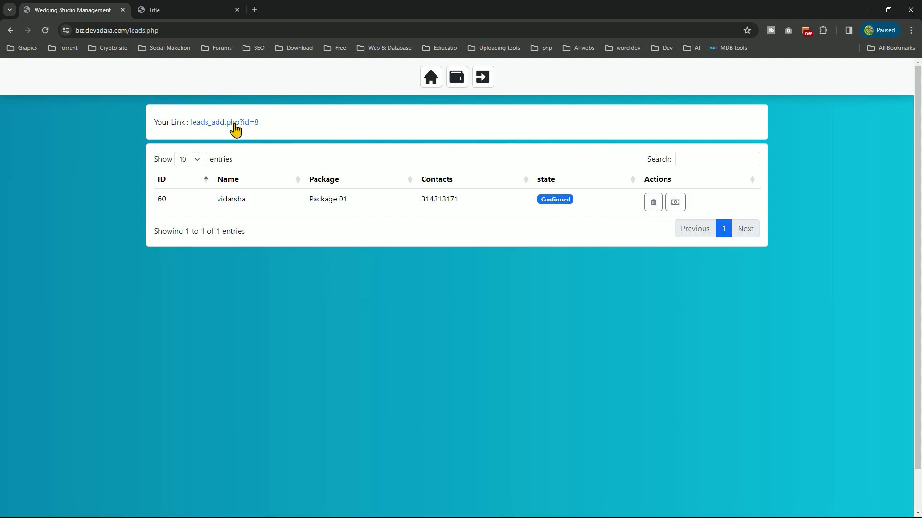
{"action": "right_click", "coordinate": [677, 204]}
Open lead 60's payment schedule in a new tab and start the 10000 Confirmation Payment
{"action": "left_click", "coordinate": [692, 208]}
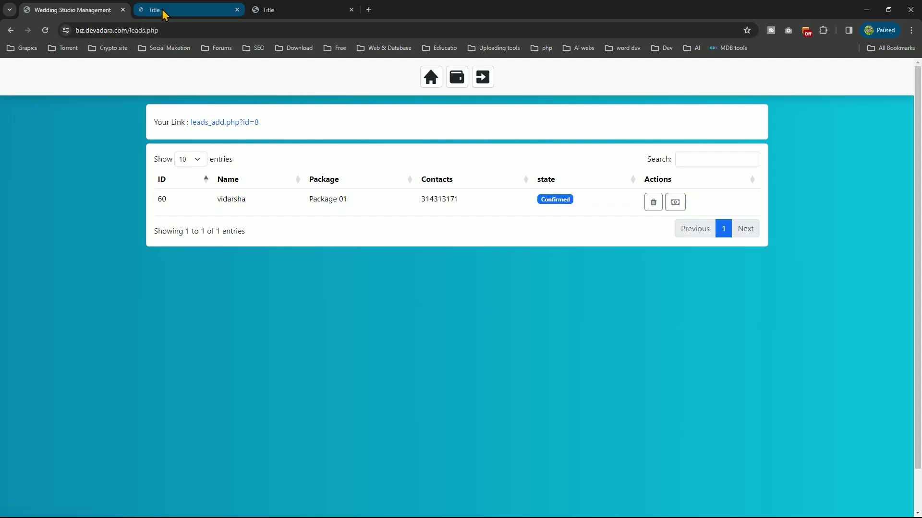
{"action": "left_click", "coordinate": [163, 11]}
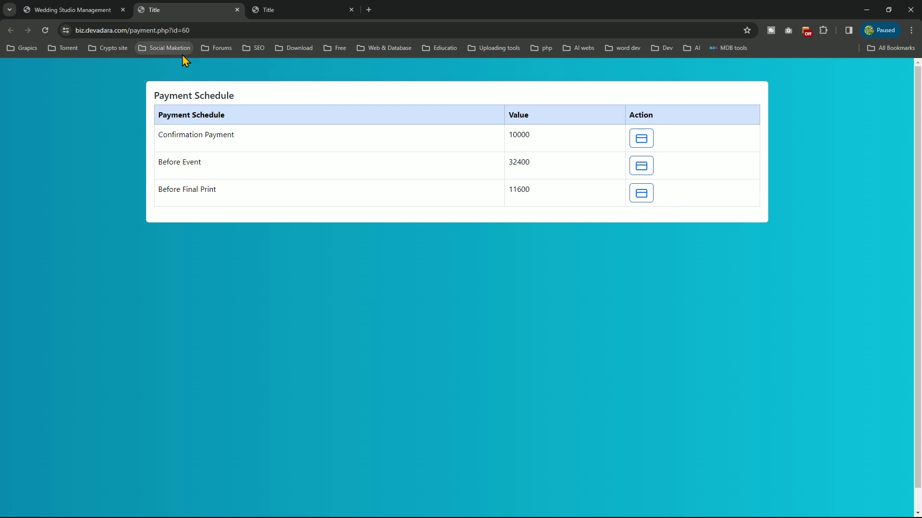
{"action": "left_click", "coordinate": [80, 8]}
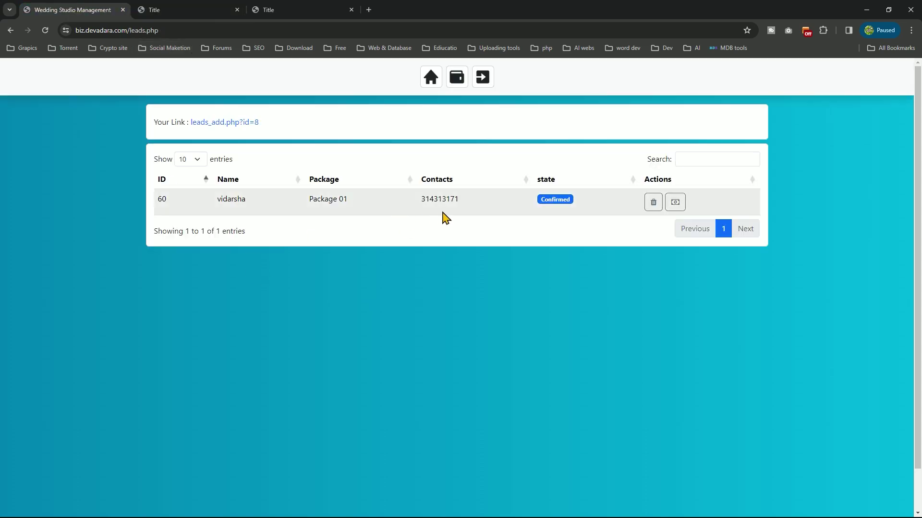
{"action": "left_click", "coordinate": [192, 10]}
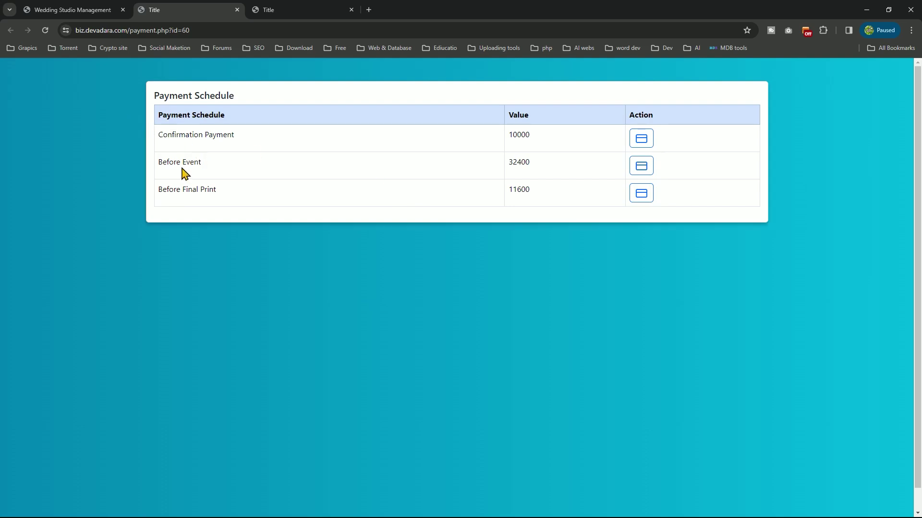
{"action": "left_click_drag", "start_coordinate": [159, 192], "coordinate": [217, 190]}
{"action": "left_click", "coordinate": [225, 197]}
{"action": "left_click", "coordinate": [638, 151]}
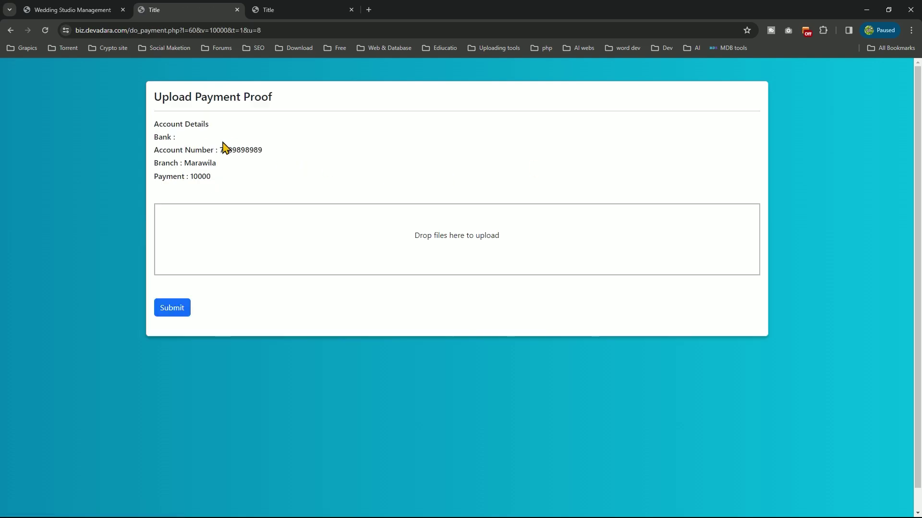
Attach the screenshot jpg from Downloads as payment proof and submit it
{"action": "left_click_drag", "start_coordinate": [225, 126], "coordinate": [148, 129]}
{"action": "left_click", "coordinate": [186, 136]}
{"action": "left_click", "coordinate": [484, 250]}
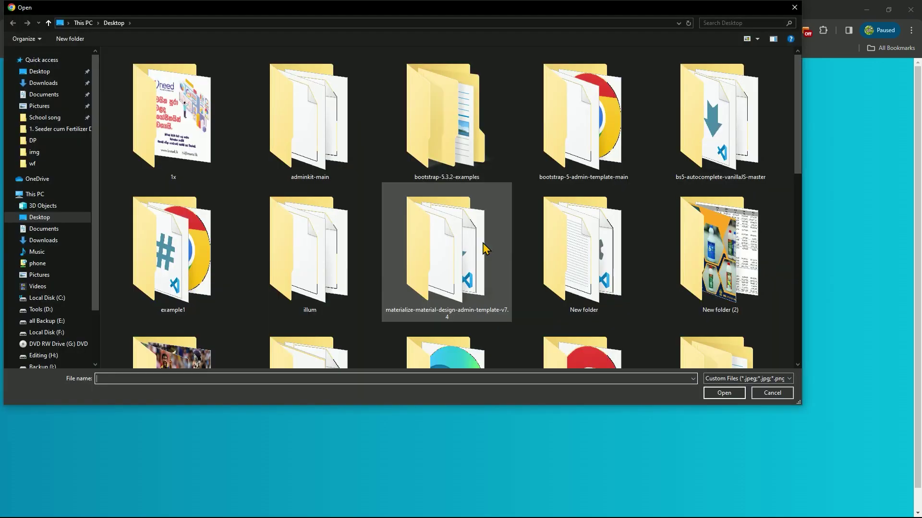
{"action": "scroll", "coordinate": [485, 259], "scroll_direction": "down", "scroll_amount": 5}
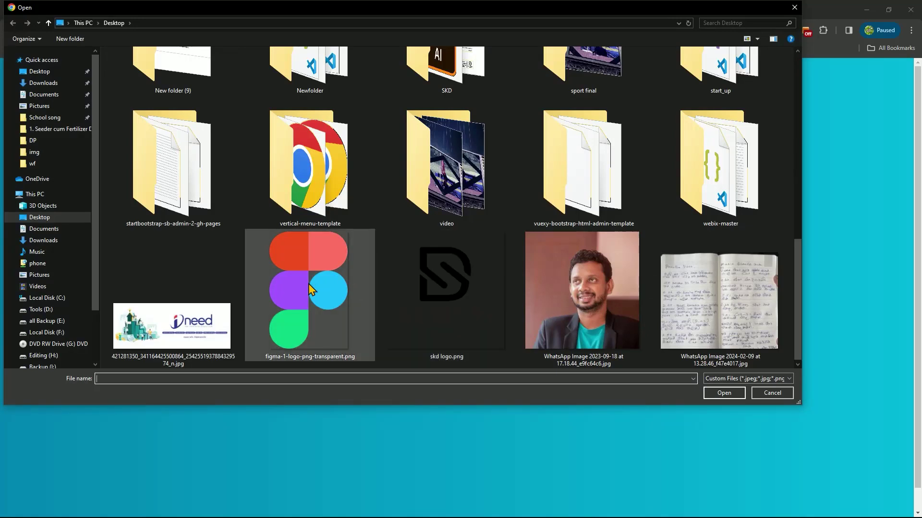
{"action": "scroll", "coordinate": [307, 288], "scroll_direction": "up", "scroll_amount": 5}
{"action": "left_click", "coordinate": [43, 240]}
{"action": "scroll", "coordinate": [183, 262], "scroll_direction": "down", "scroll_amount": 5}
{"action": "left_click", "coordinate": [183, 261]}
{"action": "double_click", "coordinate": [183, 261]}
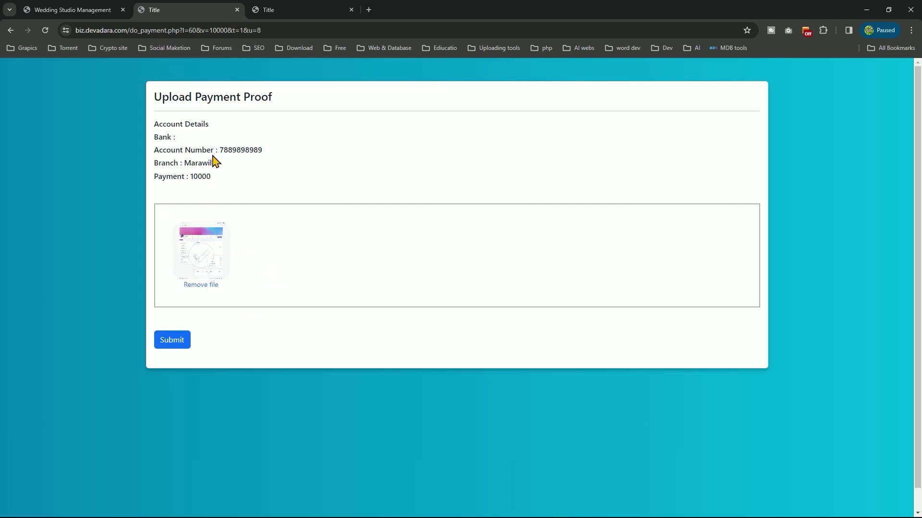
{"action": "left_click", "coordinate": [185, 343]}
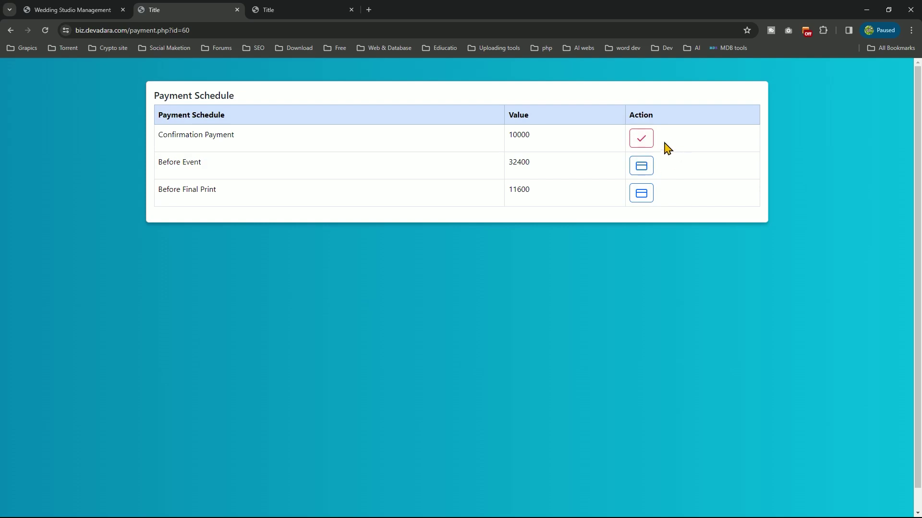
From the studio dashboard, open Pending Payments and accept lead 60's 10000 payment
{"action": "left_click", "coordinate": [58, 10]}
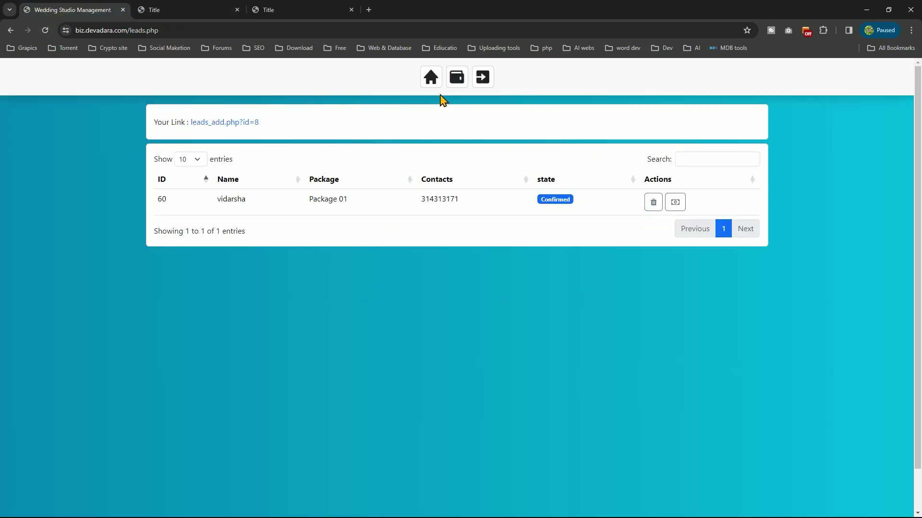
{"action": "left_click", "coordinate": [430, 81]}
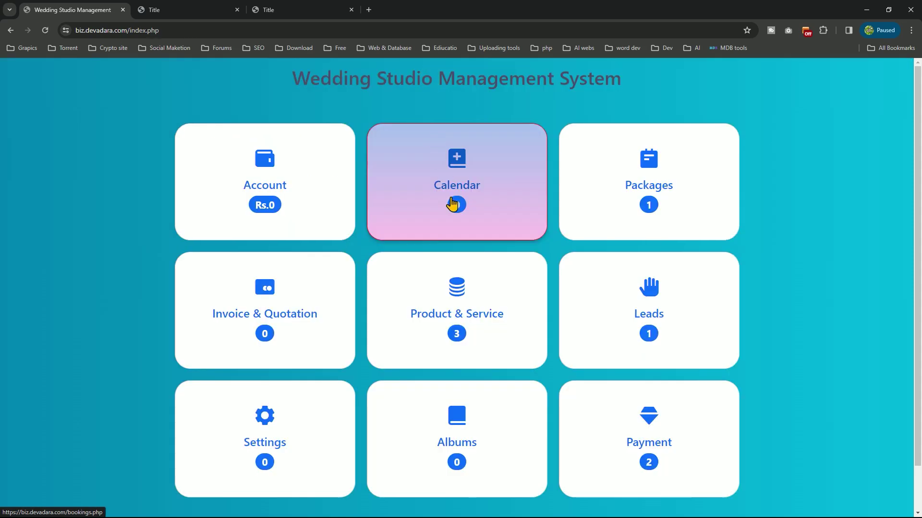
{"action": "scroll", "coordinate": [640, 375], "scroll_direction": "down", "scroll_amount": 1}
{"action": "left_click", "coordinate": [640, 376]}
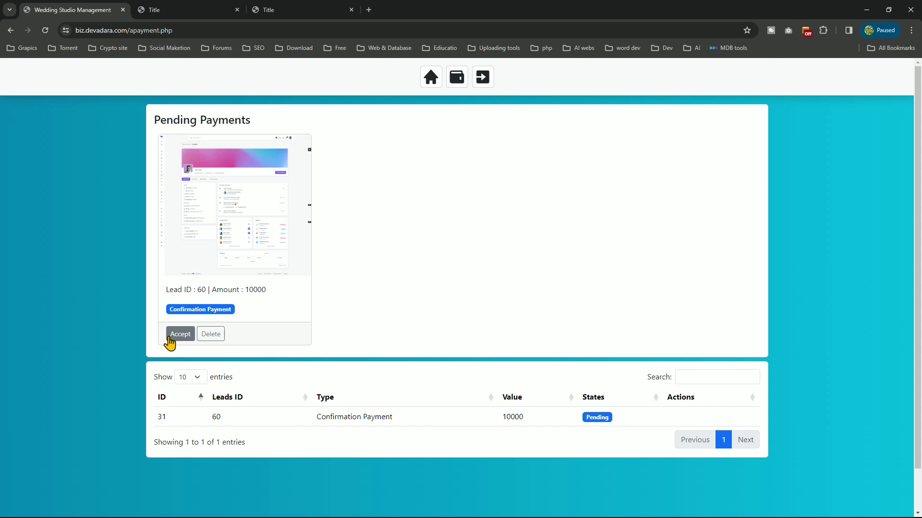
{"action": "left_click", "coordinate": [173, 336]}
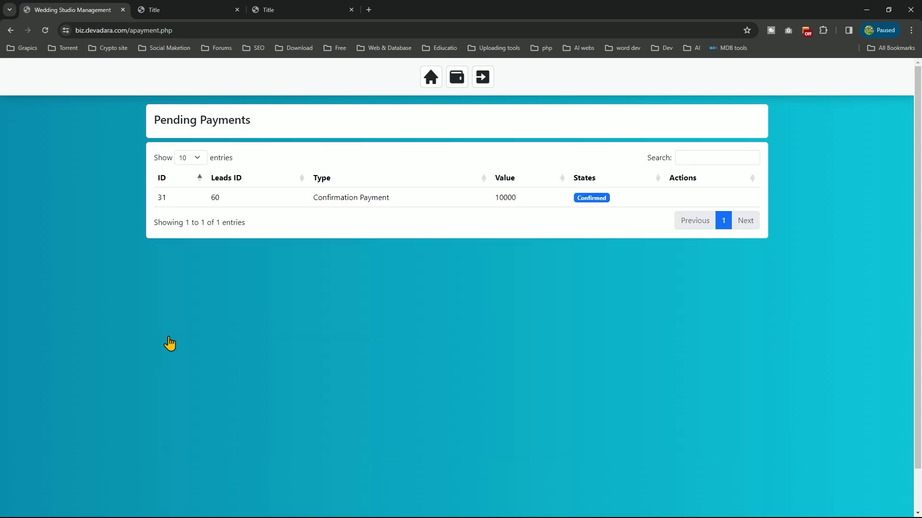
Open the bookings Calendar and toggle between list and month views
{"action": "left_click", "coordinate": [431, 80]}
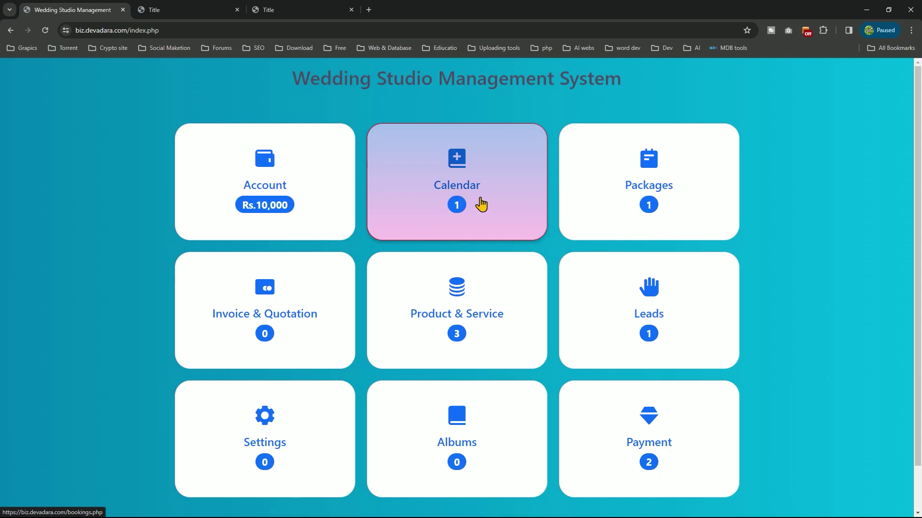
{"action": "left_click", "coordinate": [480, 202]}
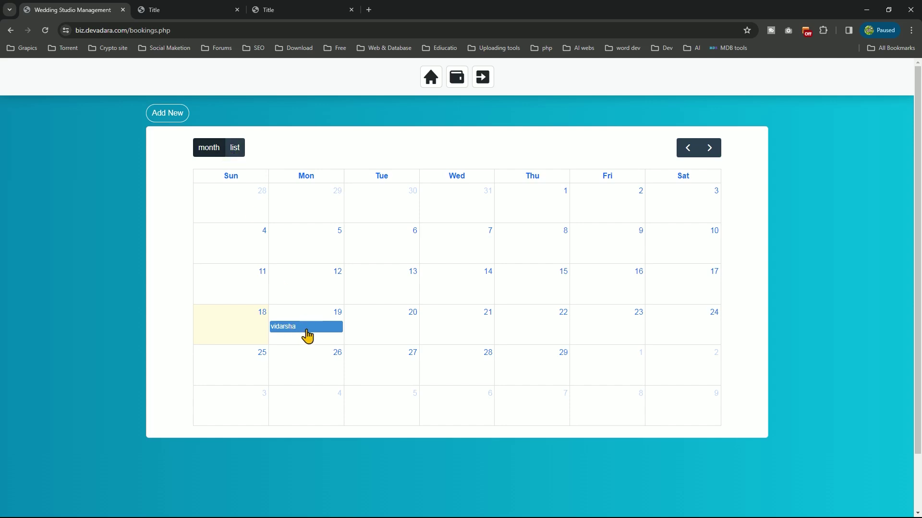
{"action": "left_click", "coordinate": [235, 149]}
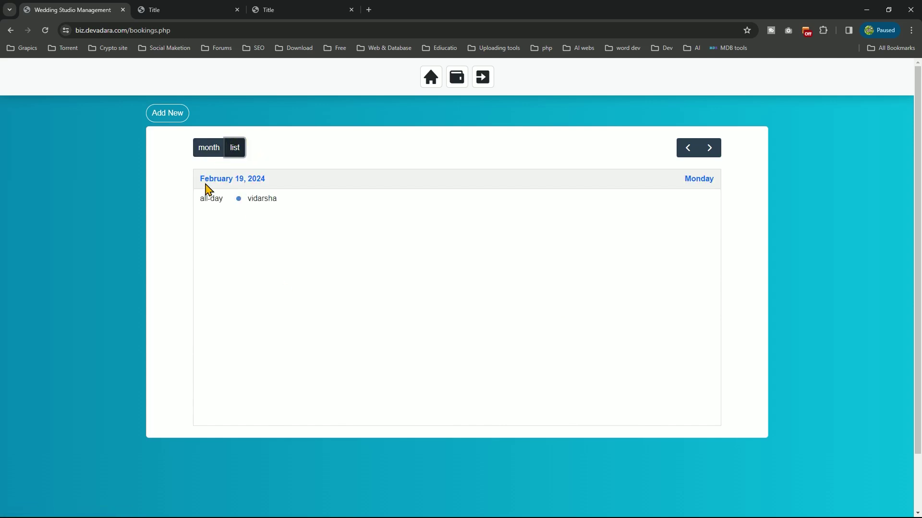
{"action": "left_click", "coordinate": [217, 153]}
Review the February 19 booking's job details, then return to the dashboard
{"action": "left_click", "coordinate": [297, 335]}
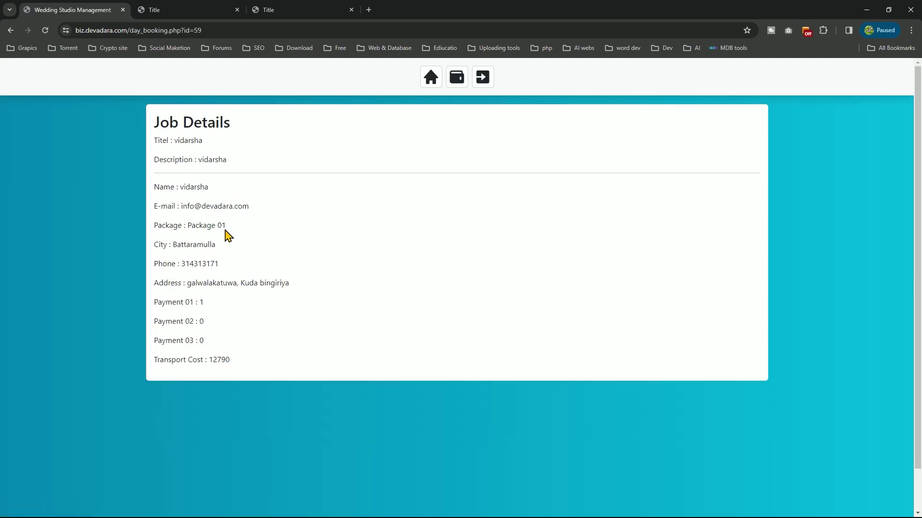
{"action": "left_click_drag", "start_coordinate": [219, 264], "coordinate": [178, 264]}
{"action": "left_click", "coordinate": [261, 271]}
{"action": "left_click", "coordinate": [425, 81]}
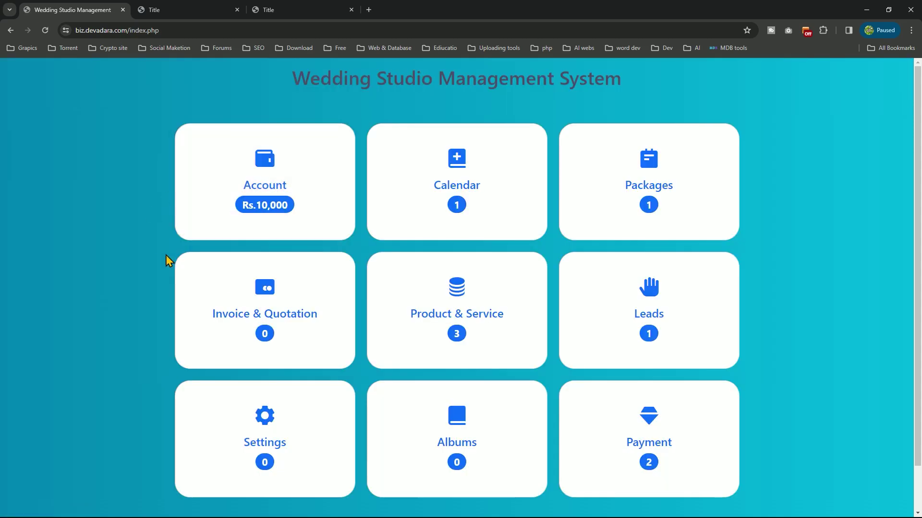
Open Invoice & Quotation and start a new invoice from the empty list
{"action": "scroll", "coordinate": [317, 218], "scroll_direction": "down", "scroll_amount": 1}
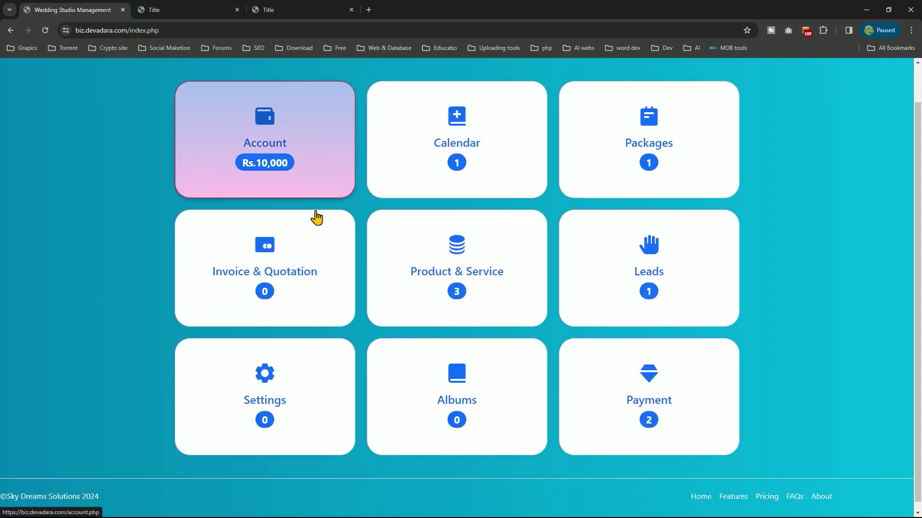
{"action": "scroll", "coordinate": [317, 218], "scroll_direction": "up", "scroll_amount": 1}
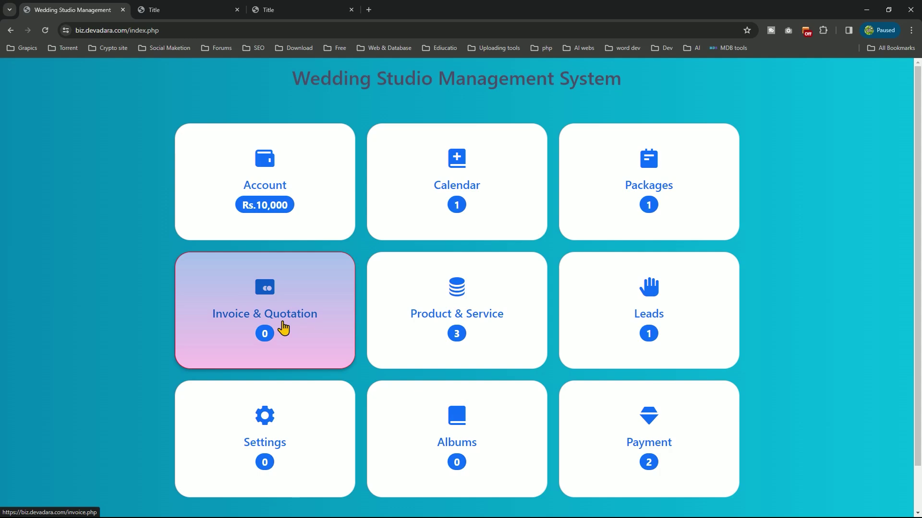
{"action": "left_click", "coordinate": [283, 328]}
{"action": "left_click", "coordinate": [176, 118]}
Enter the client's name and saved phone number, and copy the name into Description
{"action": "left_click", "coordinate": [241, 162]}
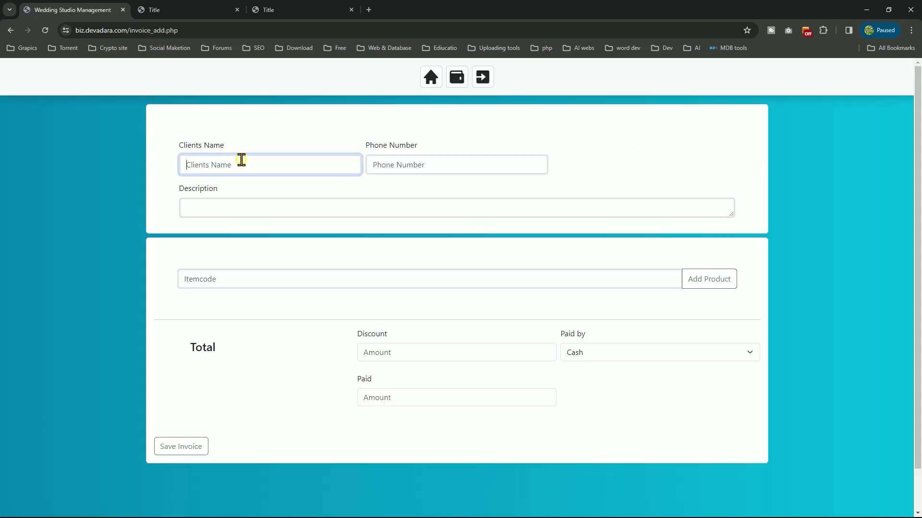
{"action": "type", "text": "saman"}
{"action": "left_click", "coordinate": [394, 165]}
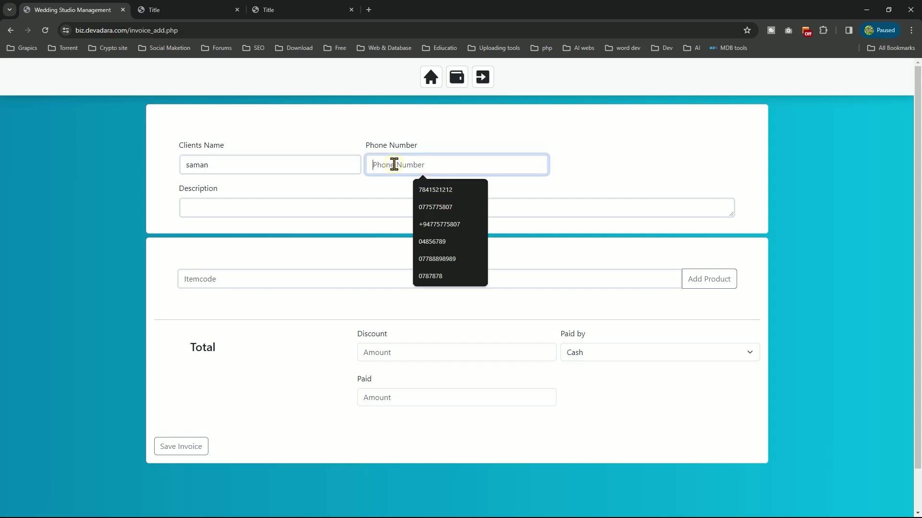
{"action": "left_click", "coordinate": [446, 192]}
{"action": "left_click", "coordinate": [316, 202]}
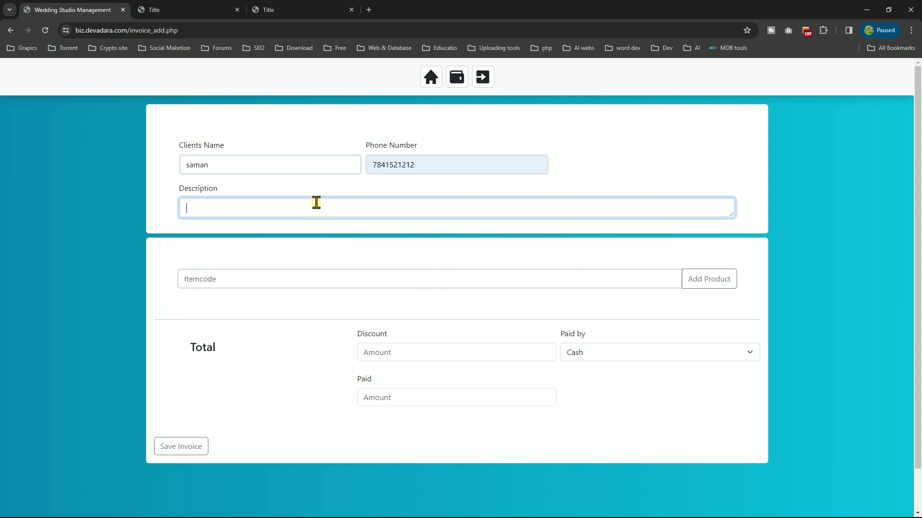
{"action": "left_click_drag", "start_coordinate": [218, 165], "coordinate": [137, 182]}
{"action": "key", "text": "ctrl+c"}
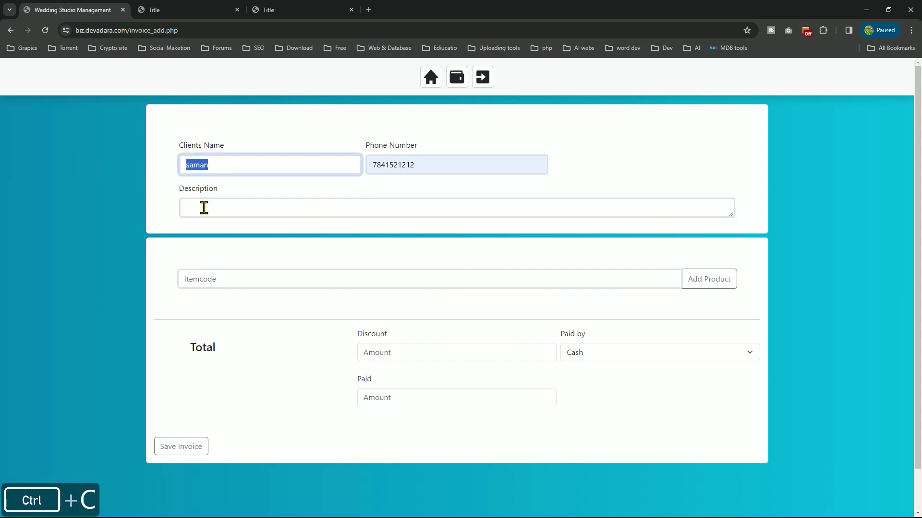
{"action": "left_click", "coordinate": [203, 207]}
{"action": "key", "text": "ctrl+v"}
Add one Album10X15 item to the invoice using item code 'al'
{"action": "left_click", "coordinate": [224, 274]}
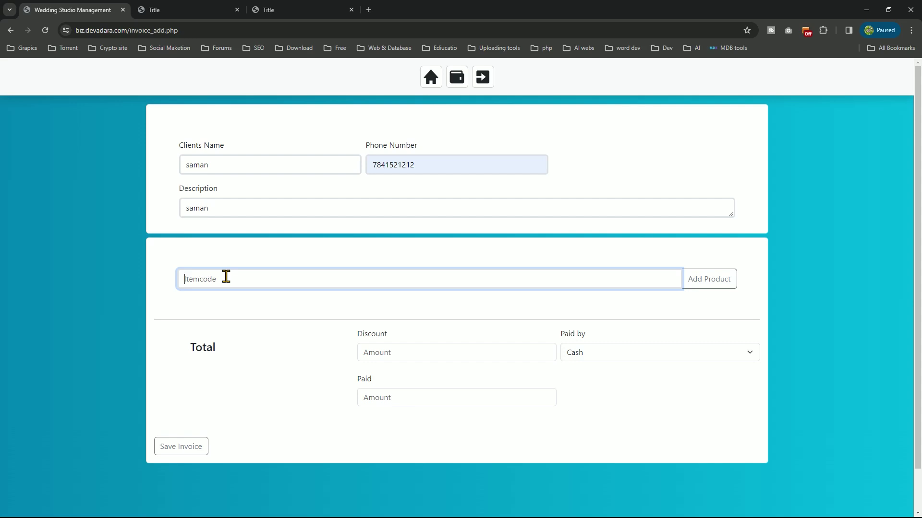
{"action": "type", "text": "wi"}
{"action": "key", "text": "BackSpace"}
{"action": "key", "text": "BackSpace"}
{"action": "type", "text": "a"}
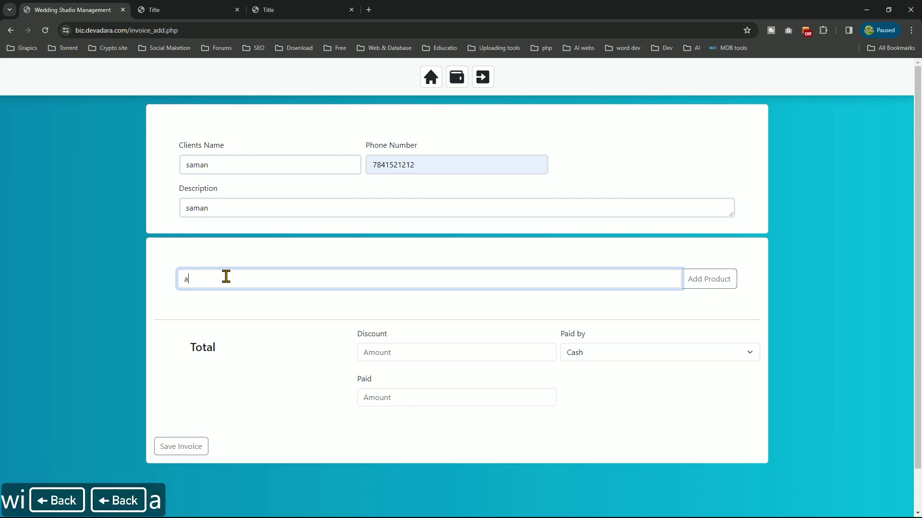
{"action": "type", "text": "l"}
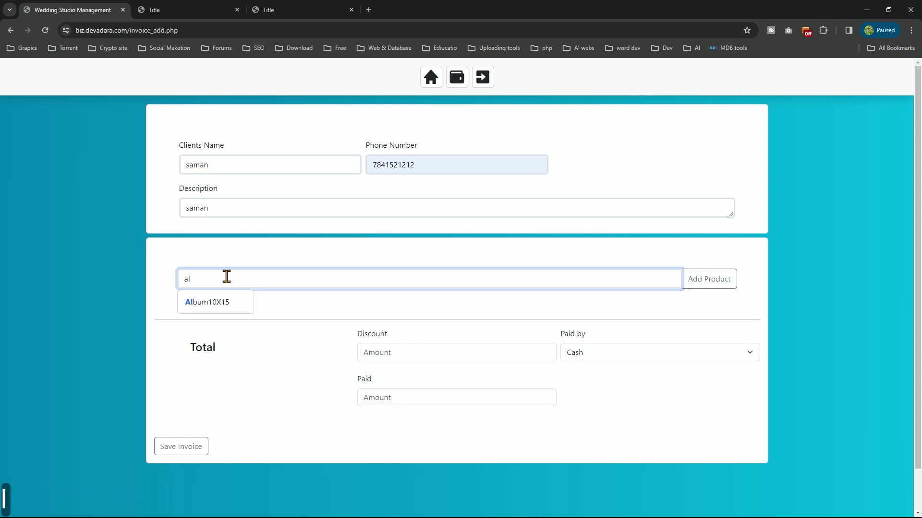
{"action": "left_click", "coordinate": [215, 298]}
{"action": "left_click", "coordinate": [694, 282]}
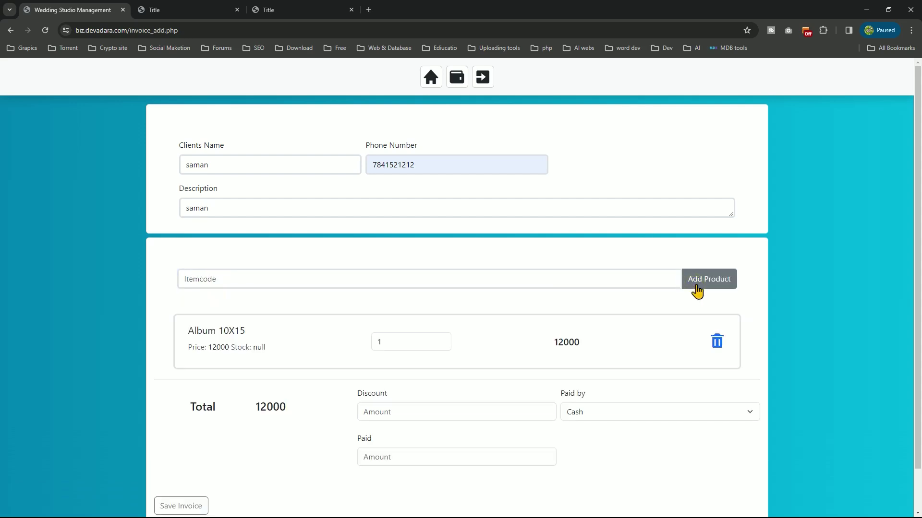
{"action": "scroll", "coordinate": [416, 336], "scroll_direction": "down", "scroll_amount": 1}
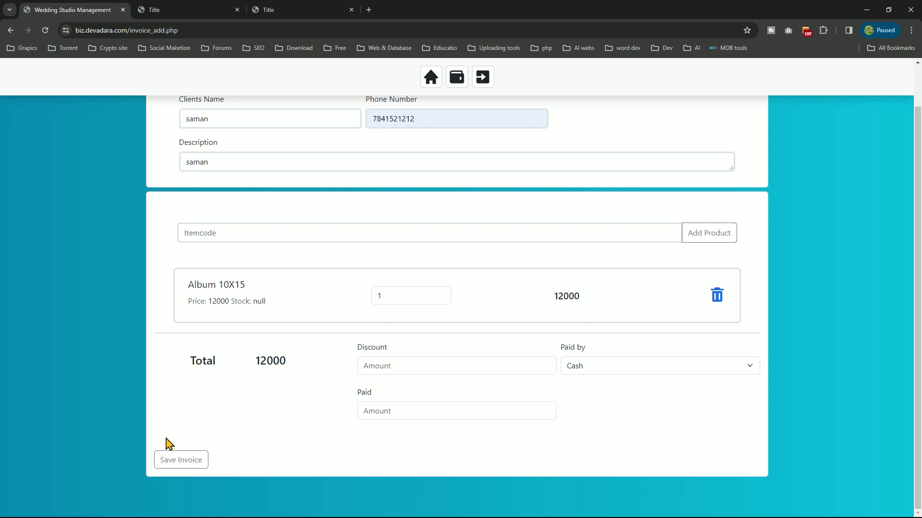
Set Paid by to Bank and save the 12000 invoice
{"action": "left_click", "coordinate": [611, 366]}
{"action": "left_click", "coordinate": [611, 366]}
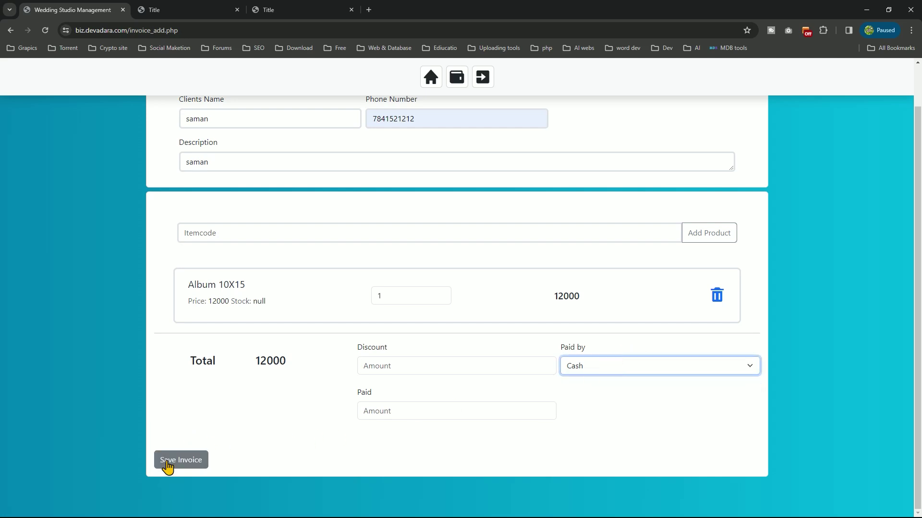
{"action": "left_click", "coordinate": [586, 369]}
{"action": "left_click", "coordinate": [578, 402]}
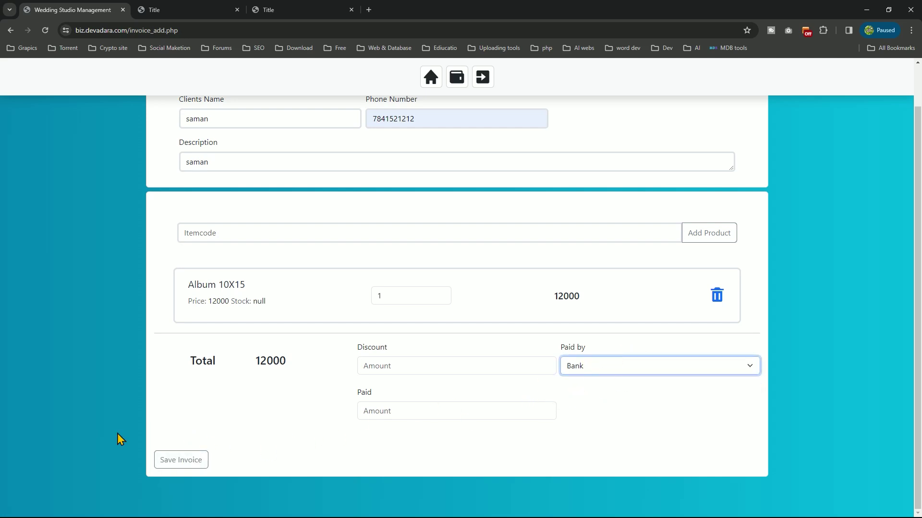
{"action": "left_click", "coordinate": [172, 461]}
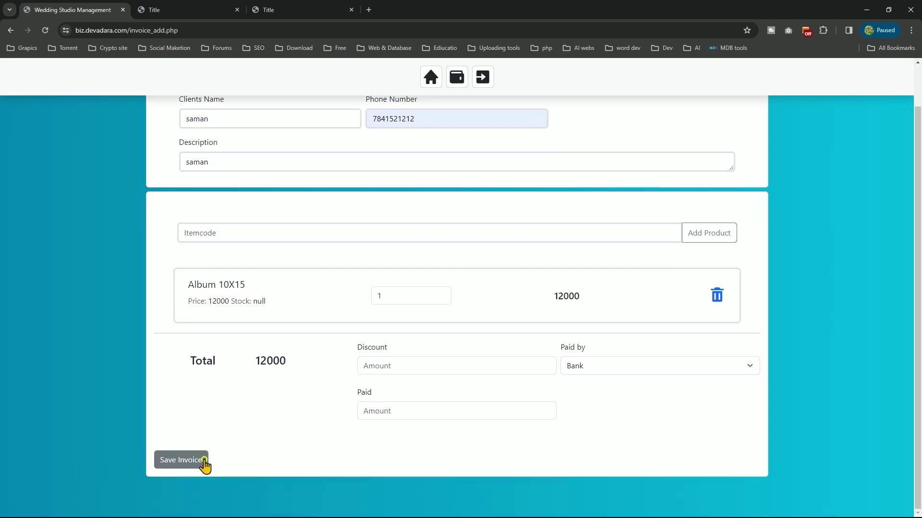
{"action": "scroll", "coordinate": [411, 358], "scroll_direction": "up", "scroll_amount": 1}
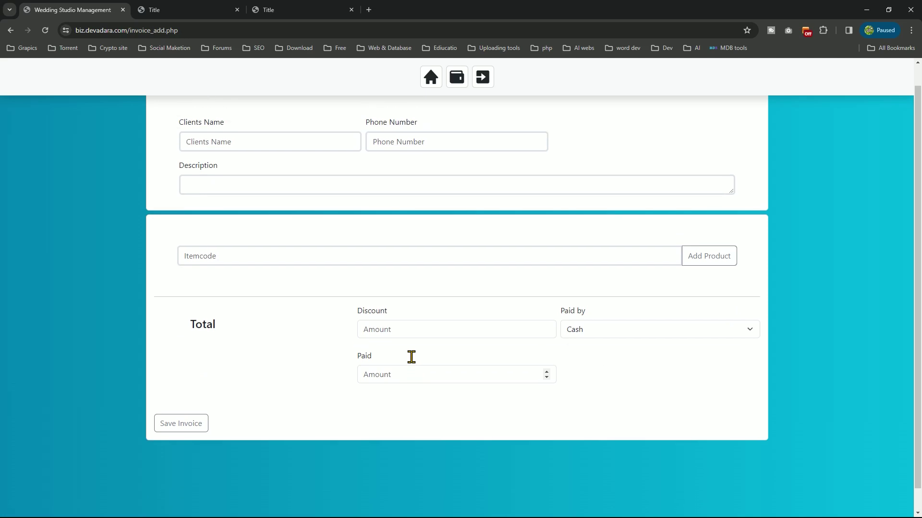
From the dashboard, open invoice #100 for Album 10X15 in Invoice & Quotation
{"action": "left_click", "coordinate": [421, 89]}
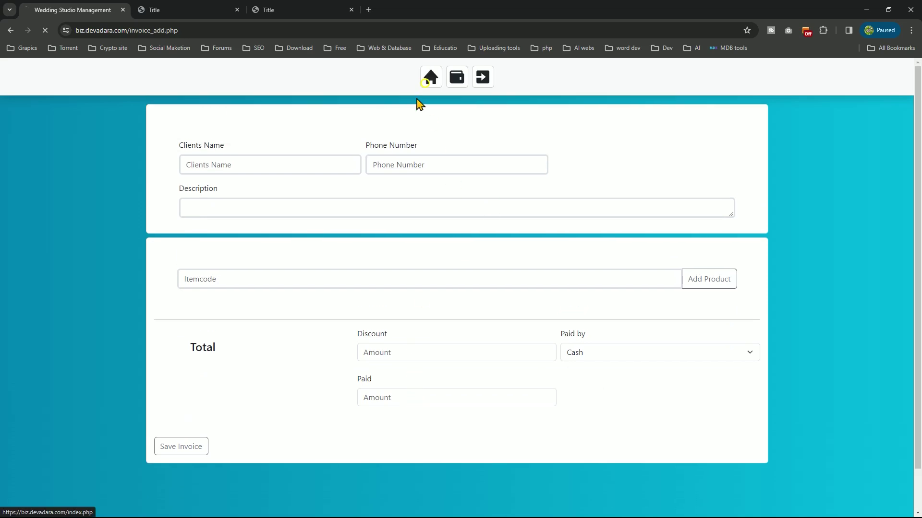
{"action": "left_click", "coordinate": [225, 338]}
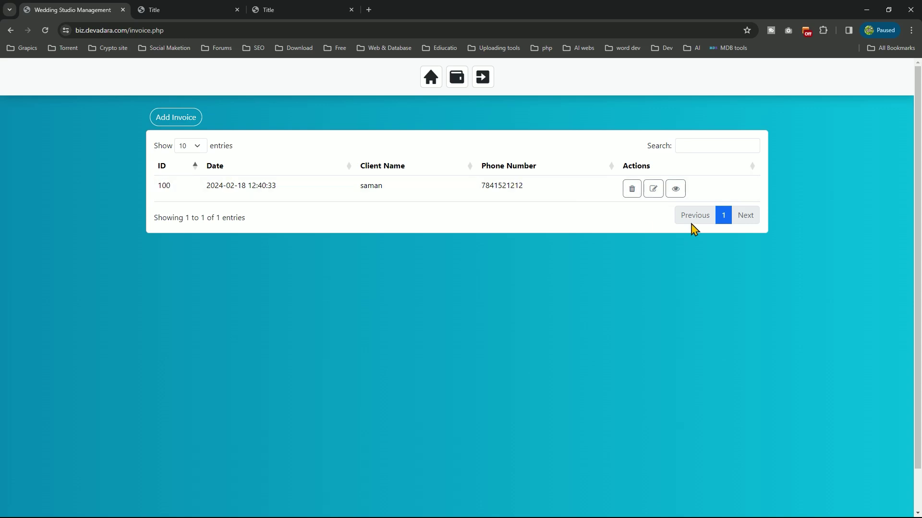
{"action": "left_click", "coordinate": [676, 189]}
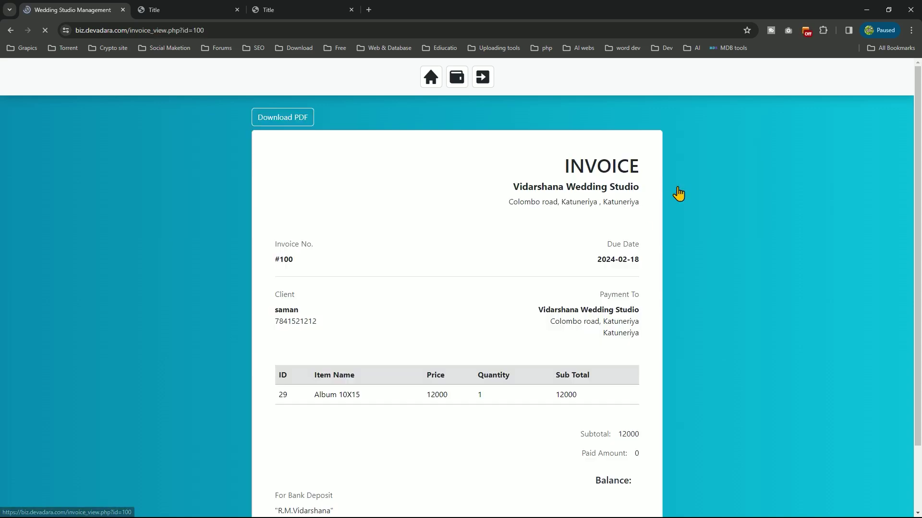
{"action": "scroll", "coordinate": [643, 257], "scroll_direction": "down", "scroll_amount": 1}
{"action": "scroll", "coordinate": [638, 260], "scroll_direction": "up", "scroll_amount": 1}
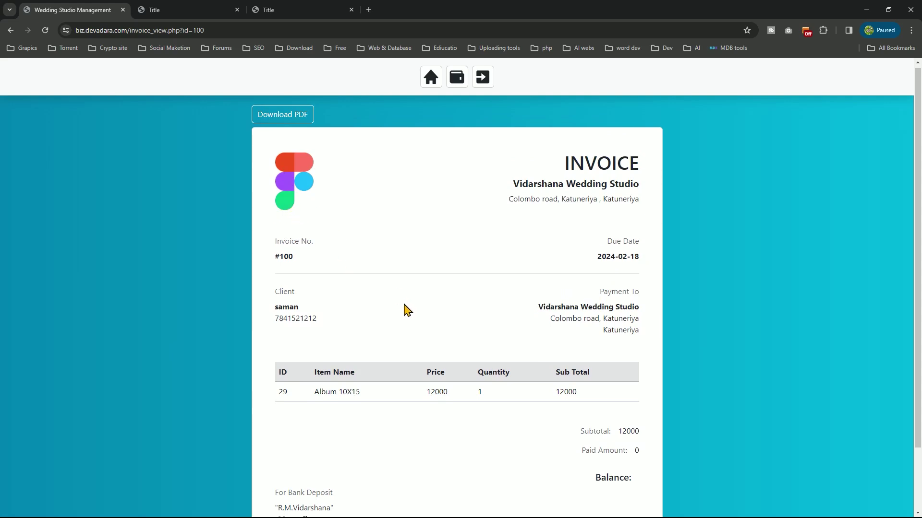
{"action": "scroll", "coordinate": [407, 309], "scroll_direction": "down", "scroll_amount": 2}
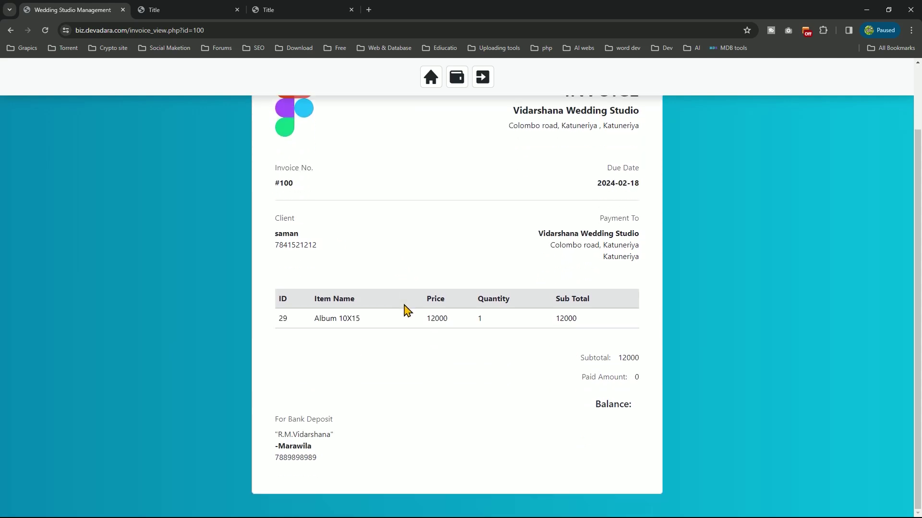
Review invoice #100's bank deposit details and download it as output (8).pdf
{"action": "left_click_drag", "start_coordinate": [325, 469], "coordinate": [274, 423]}
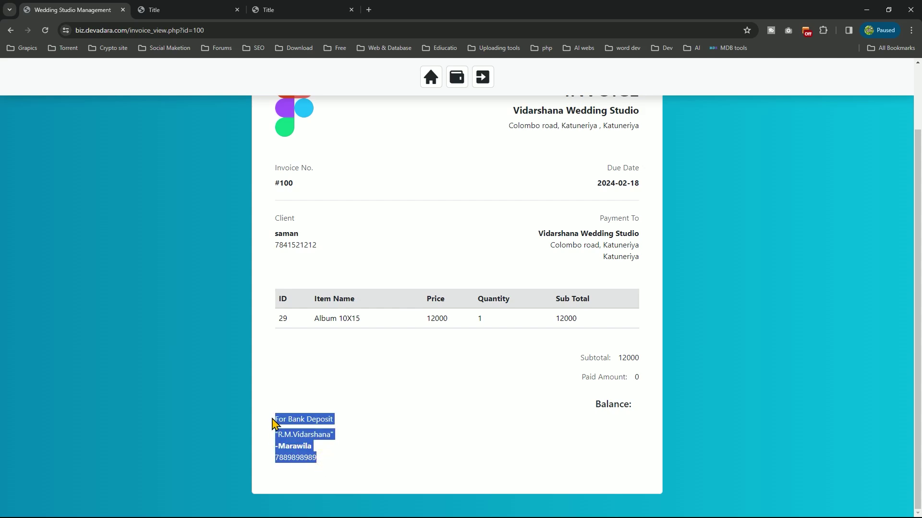
{"action": "left_click", "coordinate": [394, 442]}
{"action": "scroll", "coordinate": [394, 442], "scroll_direction": "up", "scroll_amount": 1}
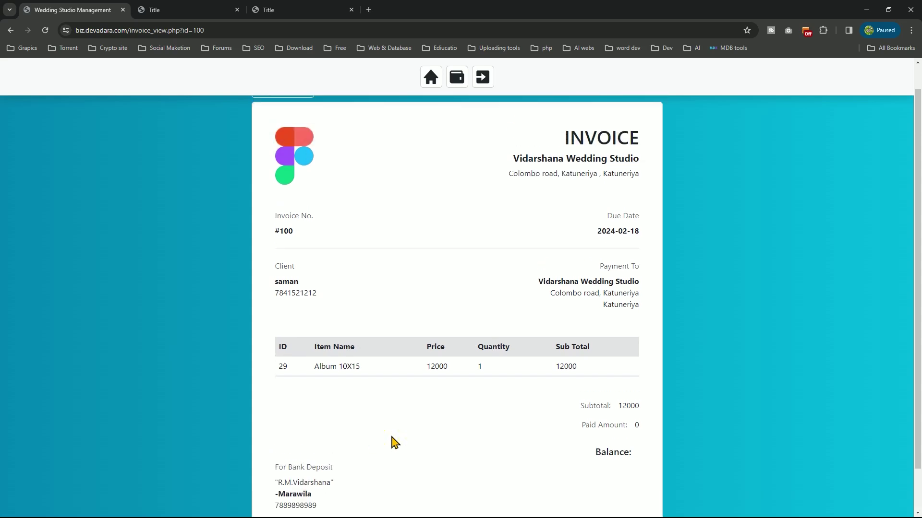
{"action": "scroll", "coordinate": [394, 441], "scroll_direction": "up", "scroll_amount": 1}
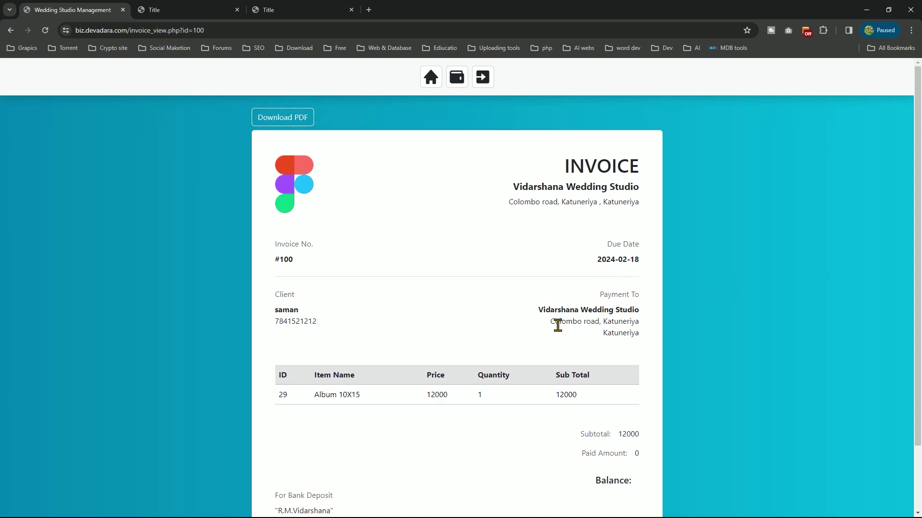
{"action": "scroll", "coordinate": [560, 324], "scroll_direction": "down", "scroll_amount": 1}
{"action": "scroll", "coordinate": [562, 325], "scroll_direction": "up", "scroll_amount": 1}
{"action": "left_click", "coordinate": [292, 116]}
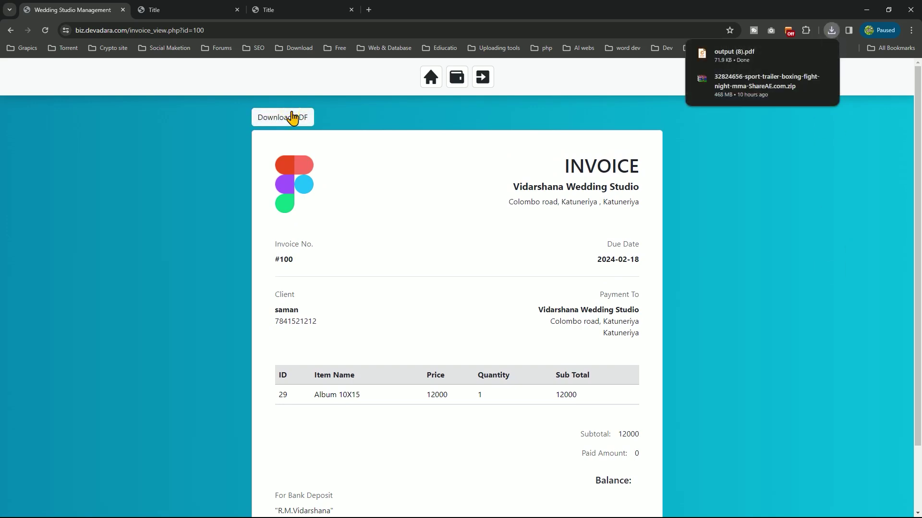
Open output (8).pdf in Chrome's PDF viewer and scroll through invoice #100
{"action": "left_click", "coordinate": [739, 57]}
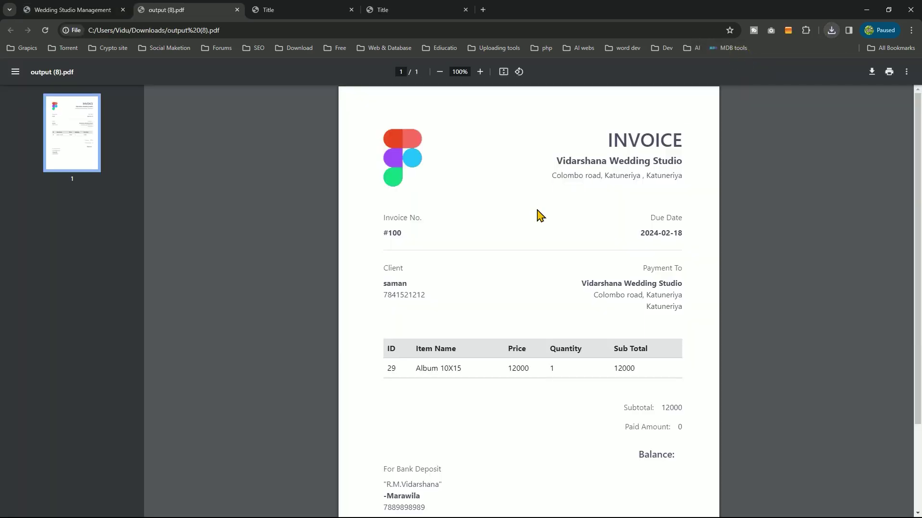
{"action": "scroll", "coordinate": [489, 236], "scroll_direction": "down", "scroll_amount": 3}
{"action": "scroll", "coordinate": [489, 257], "scroll_direction": "up", "scroll_amount": 3}
{"action": "scroll", "coordinate": [566, 305], "scroll_direction": "down", "scroll_amount": 3}
{"action": "scroll", "coordinate": [567, 303], "scroll_direction": "up", "scroll_amount": 3}
{"action": "left_click", "coordinate": [237, 10]}
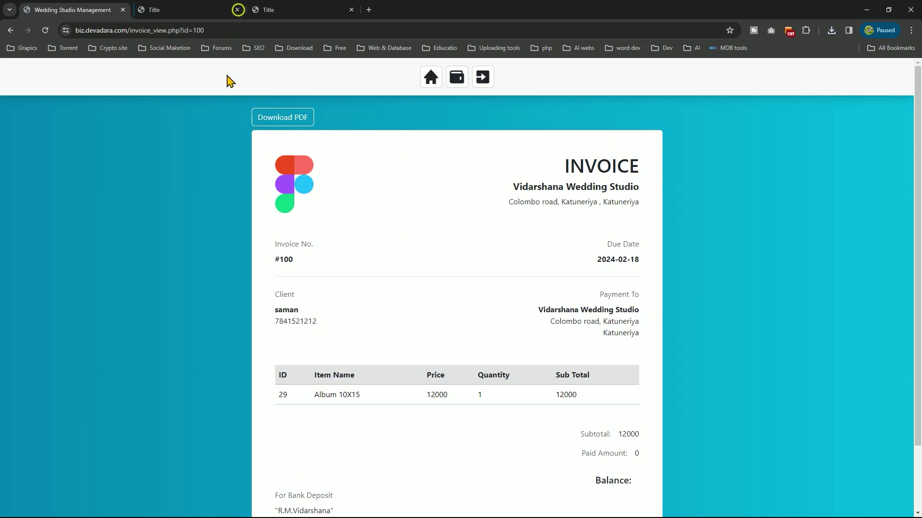
{"action": "left_click", "coordinate": [429, 81]}
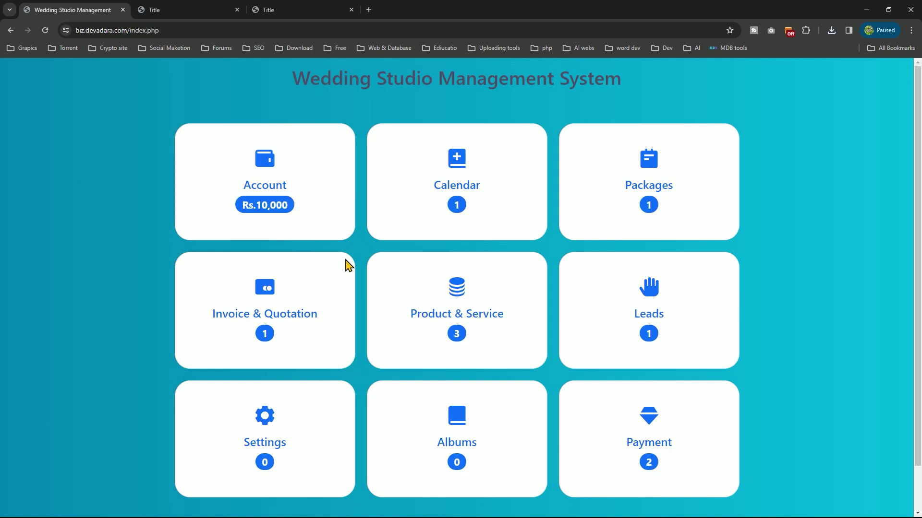
{"action": "left_click", "coordinate": [197, 170]}
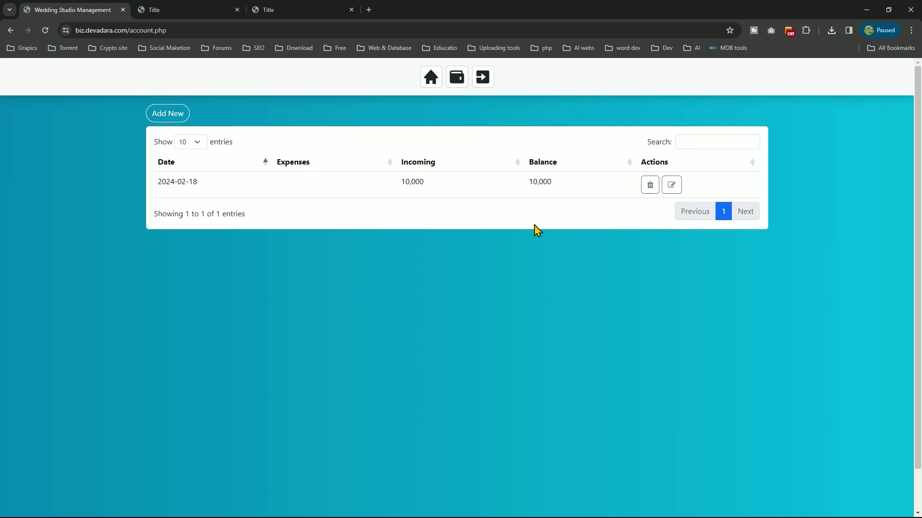
Add a 5000 expense described as 'food' and sort the account entries by Expenses
{"action": "left_click", "coordinate": [166, 114]}
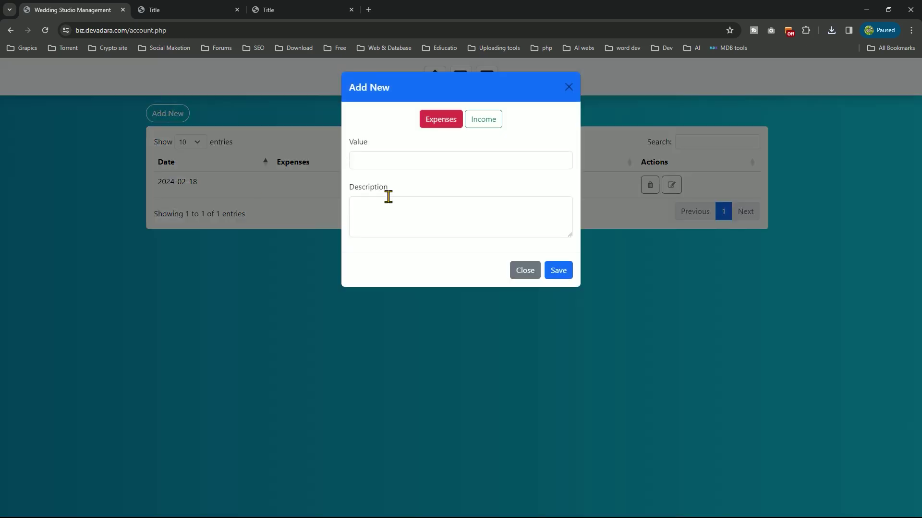
{"action": "left_click", "coordinate": [407, 156]}
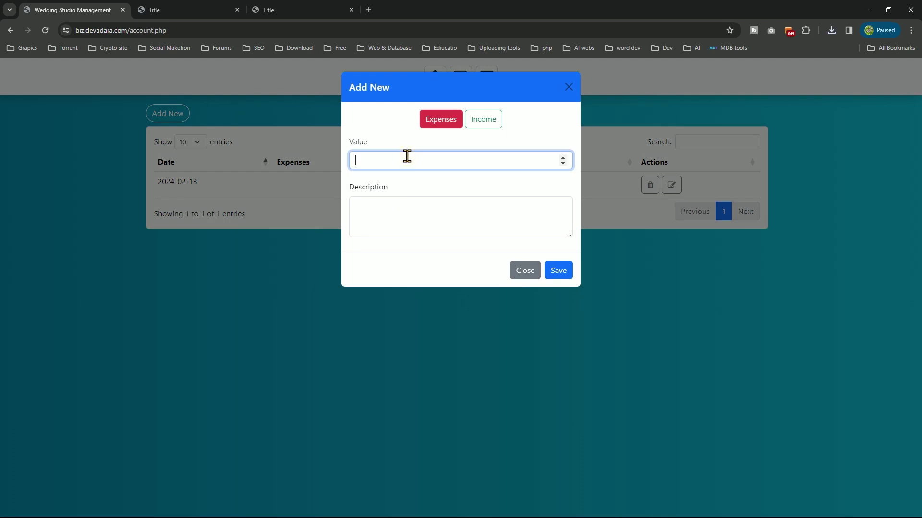
{"action": "type", "text": "foot"}
{"action": "left_click", "coordinate": [419, 181]}
{"action": "left_click", "coordinate": [418, 157]}
{"action": "type", "text": "5000"}
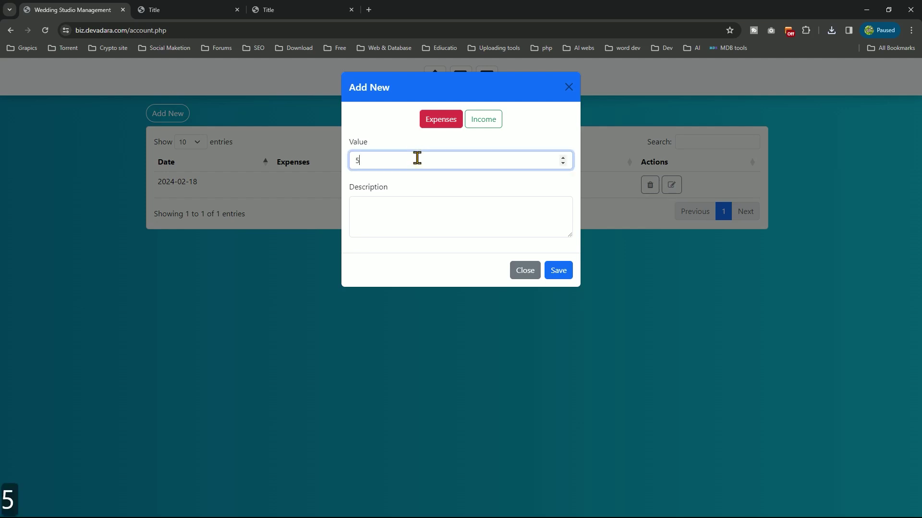
{"action": "left_click", "coordinate": [396, 214]}
{"action": "type", "text": "food"}
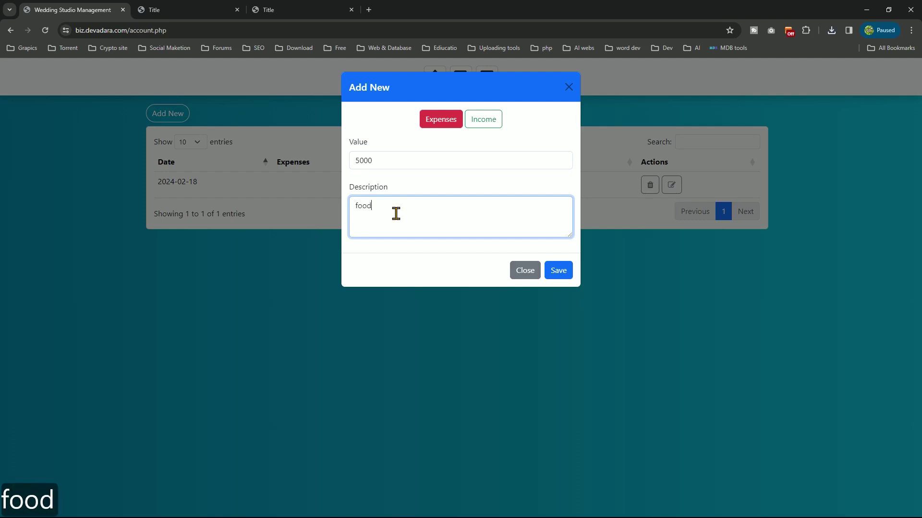
{"action": "left_click", "coordinate": [567, 277]}
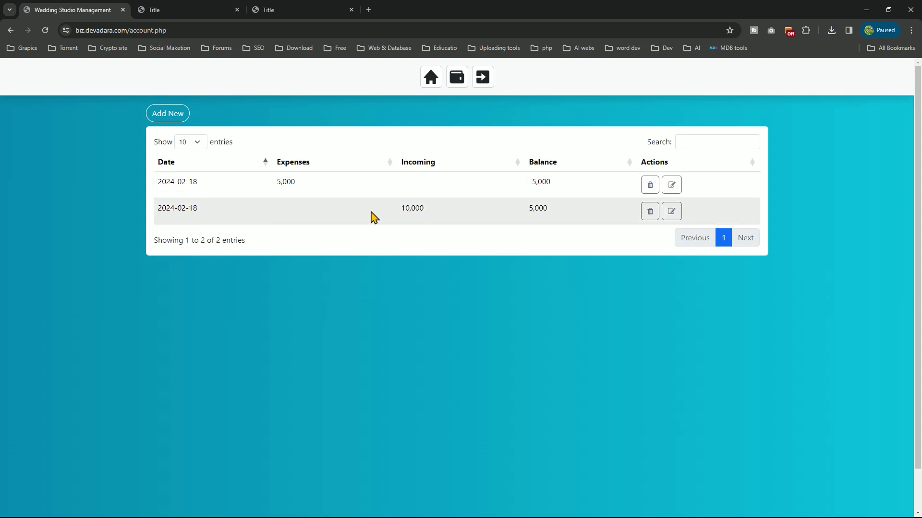
{"action": "left_click", "coordinate": [291, 161]}
{"action": "left_click", "coordinate": [291, 162]}
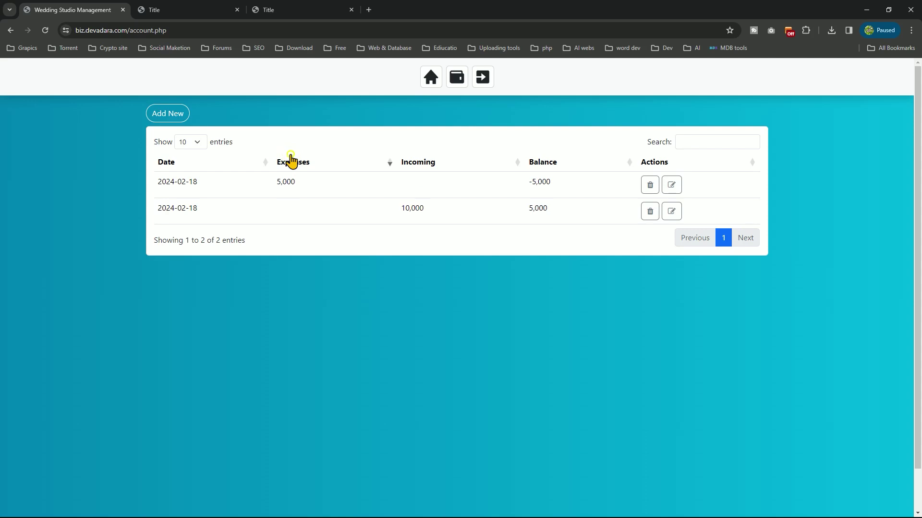
Go from the dashboard to Albums and open the empty Add Album form
{"action": "left_click", "coordinate": [431, 78]}
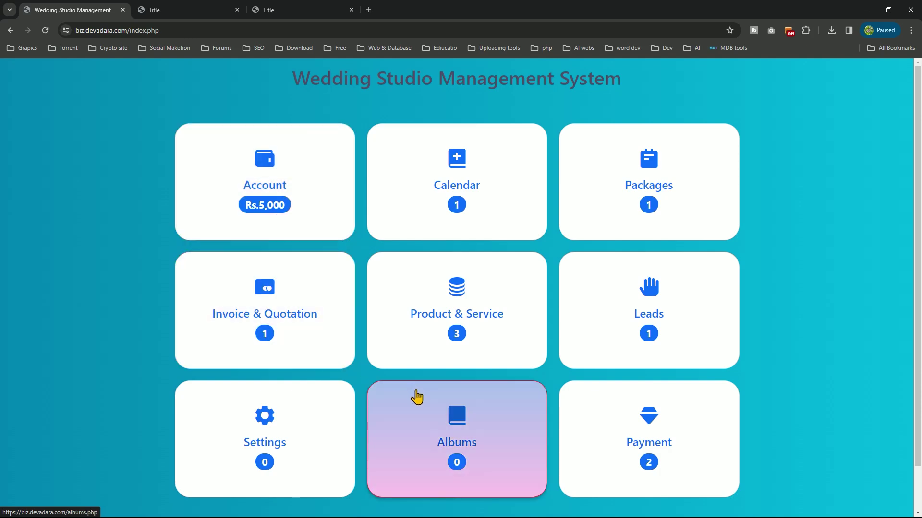
{"action": "left_click", "coordinate": [416, 397]}
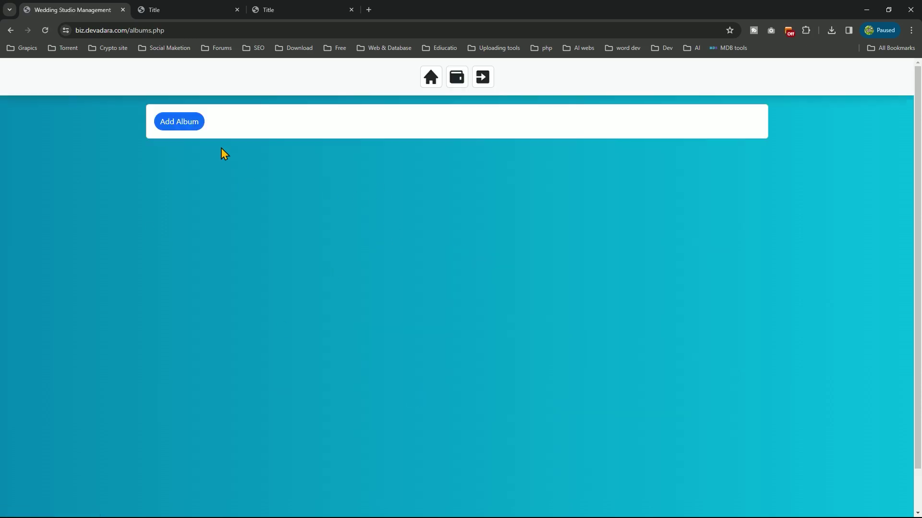
{"action": "left_click", "coordinate": [187, 124]}
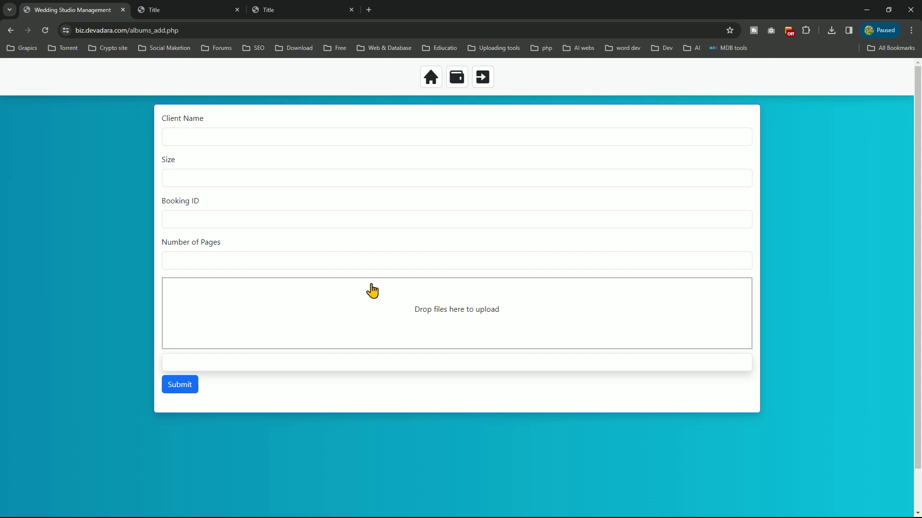
Fill the new album form with the saved client name, size 10X12, booking ID 45 and 10 pages
{"action": "left_click", "coordinate": [233, 140]}
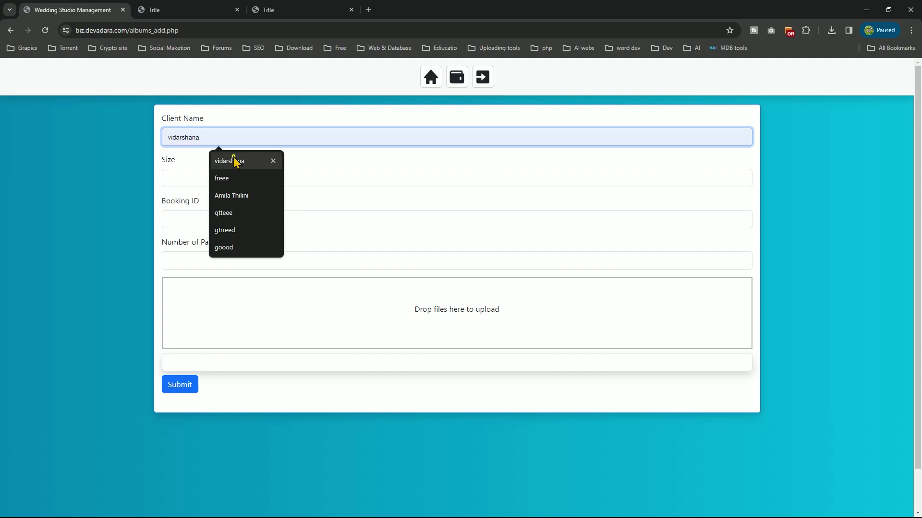
{"action": "left_click", "coordinate": [235, 161]}
{"action": "left_click", "coordinate": [220, 175]}
{"action": "left_click", "coordinate": [220, 201]}
{"action": "left_click", "coordinate": [213, 217]}
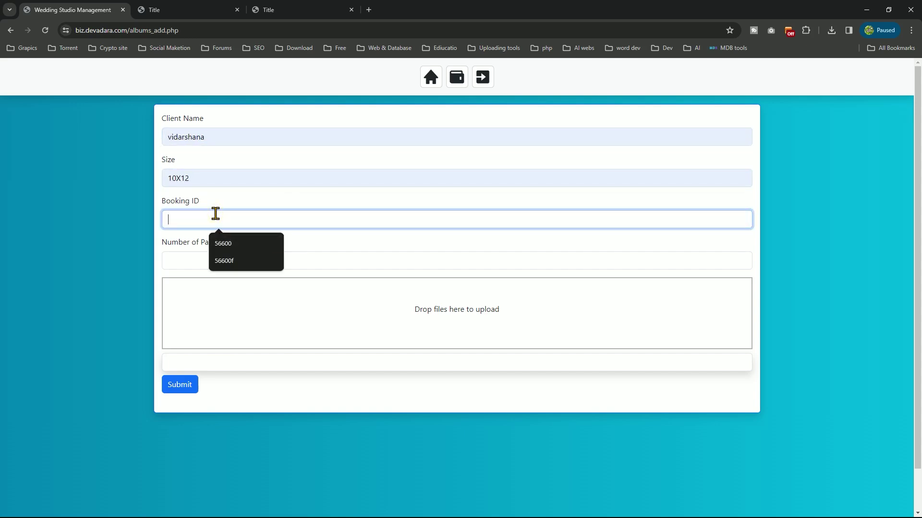
{"action": "type", "text": "45"}
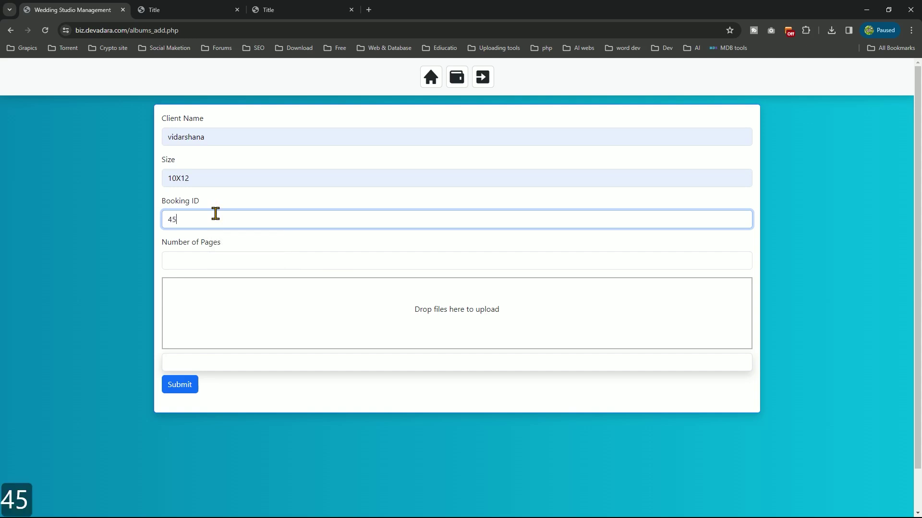
{"action": "left_click", "coordinate": [225, 257]}
{"action": "type", "text": "10"}
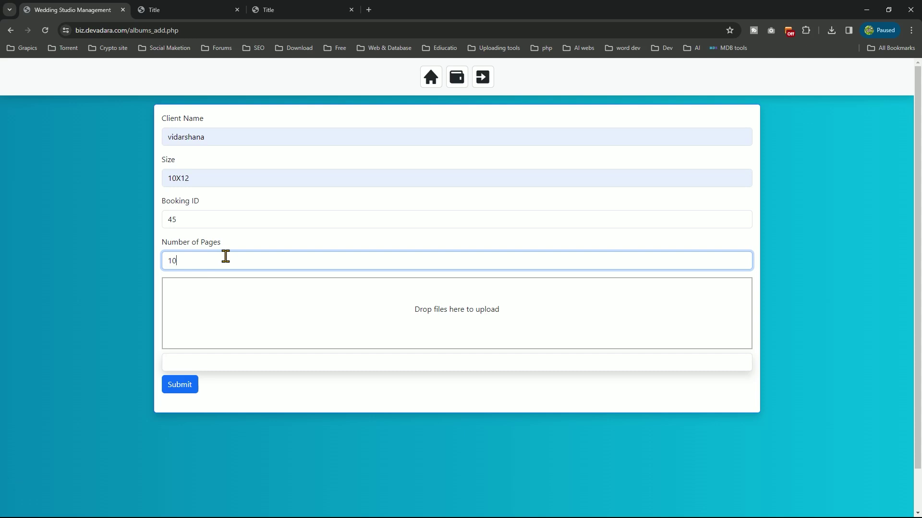
{"action": "left_click", "coordinate": [258, 195]}
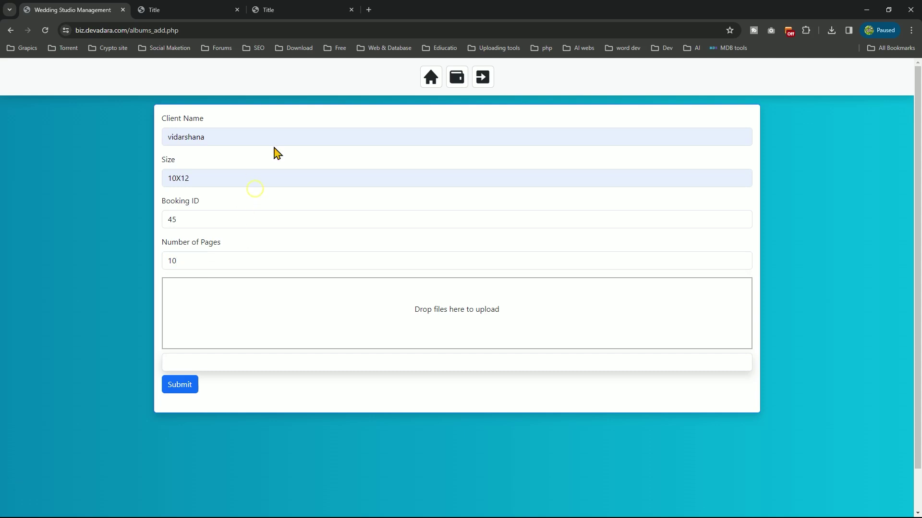
Browse to Local Disk (F:) > Photos backup > 2018 > album > New folder for the page images
{"action": "left_click", "coordinate": [506, 344]}
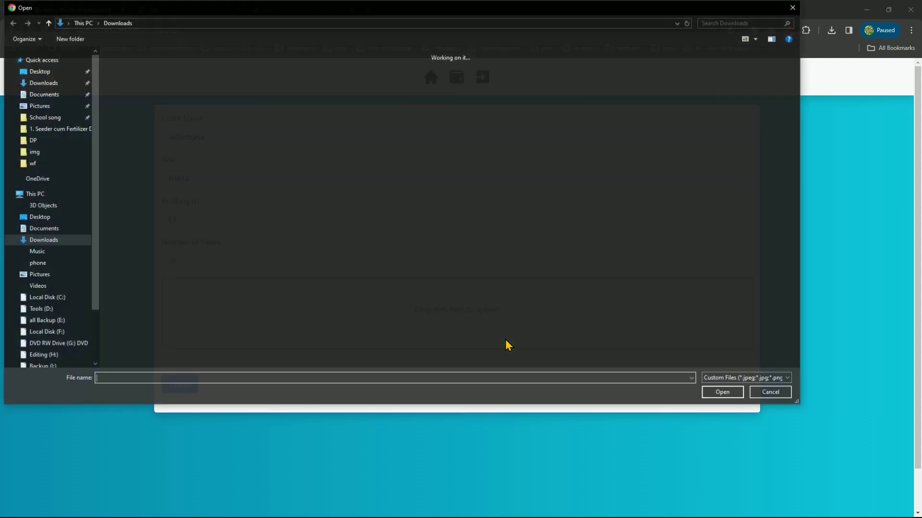
{"action": "left_click", "coordinate": [58, 330]}
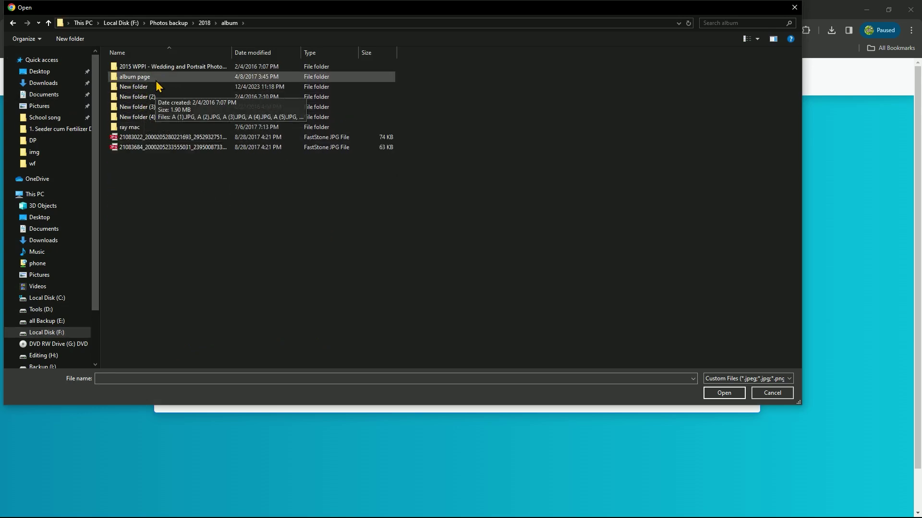
{"action": "double_click", "coordinate": [157, 84]}
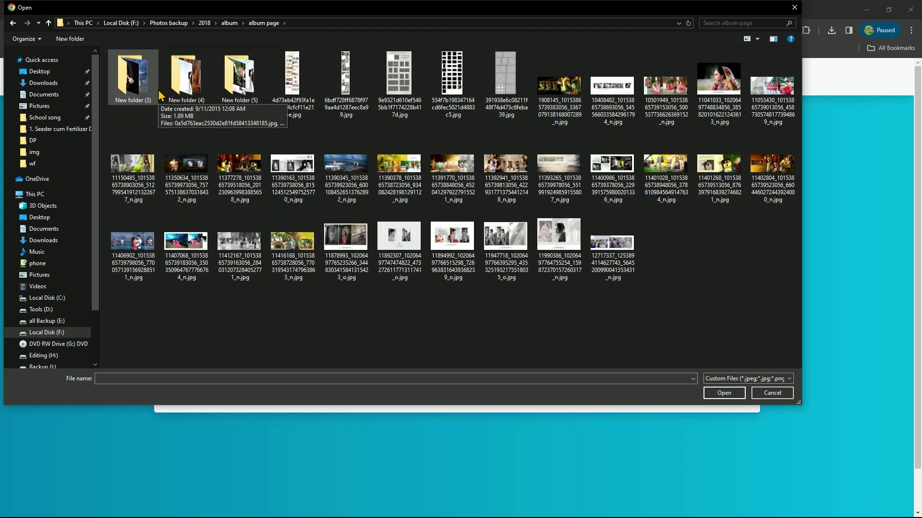
{"action": "left_click", "coordinate": [8, 24]}
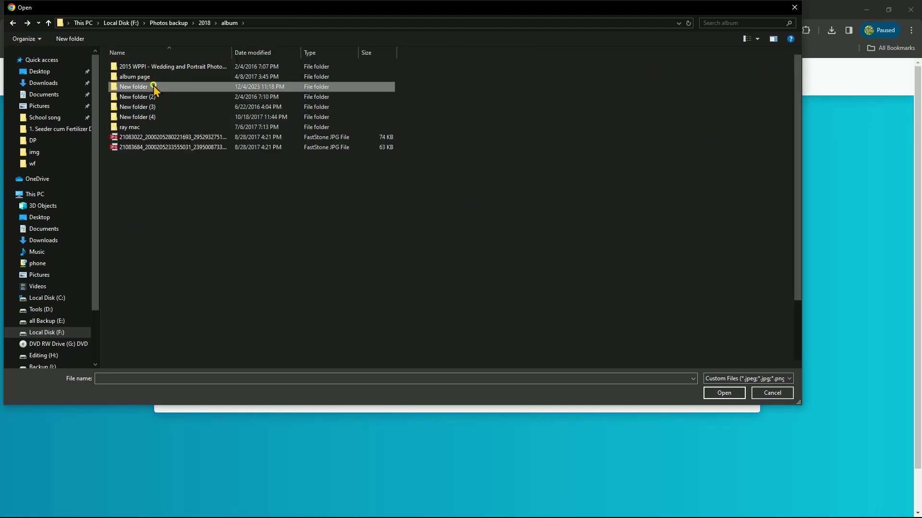
{"action": "double_click", "coordinate": [153, 87]}
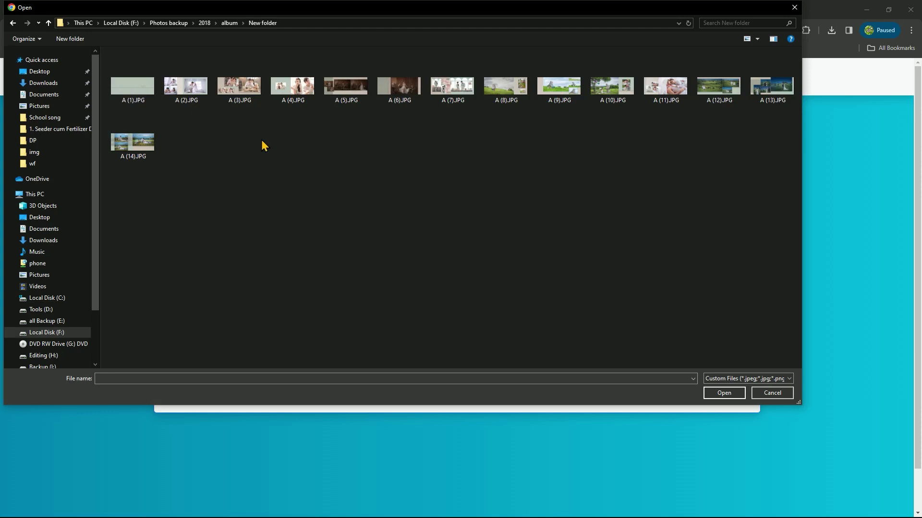
Select all 14 images A (1)–A (14).JPG and add them to the upload
{"action": "left_click", "coordinate": [149, 101]}
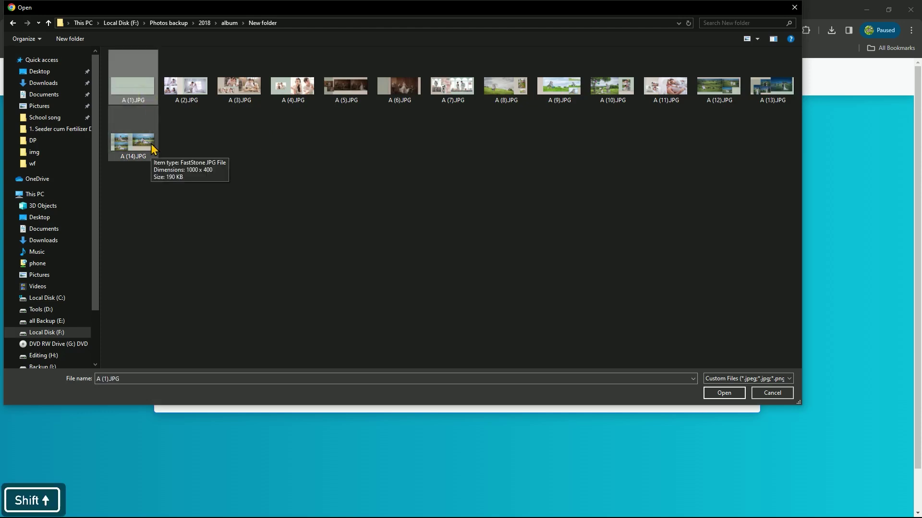
{"action": "left_click", "coordinate": [146, 146], "text": "shift"}
{"action": "right_click", "coordinate": [141, 154]}
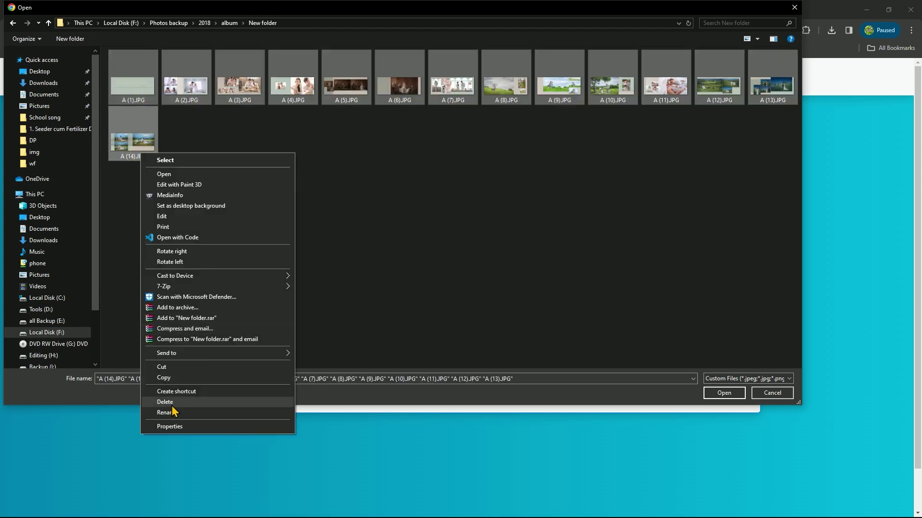
{"action": "left_click", "coordinate": [181, 427]}
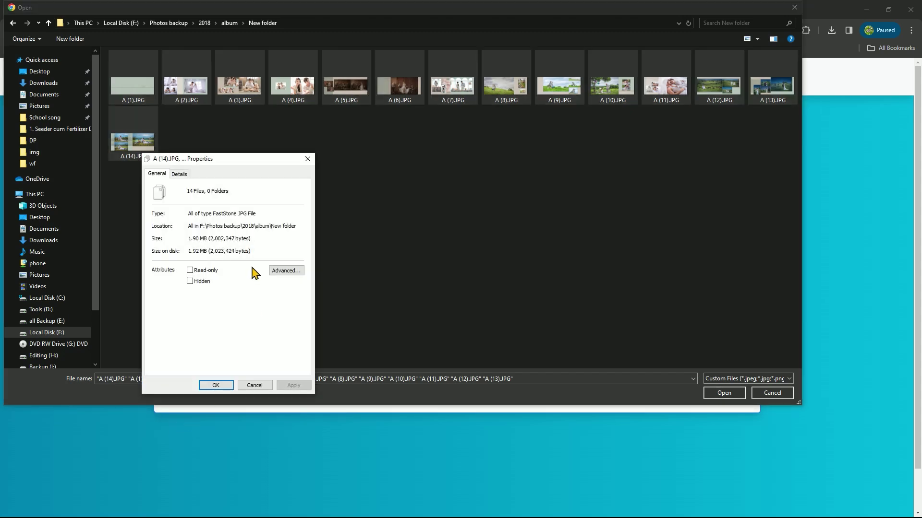
{"action": "left_click", "coordinate": [307, 159]}
{"action": "left_click", "coordinate": [395, 162]}
{"action": "left_click_drag", "start_coordinate": [762, 160], "coordinate": [108, 49]}
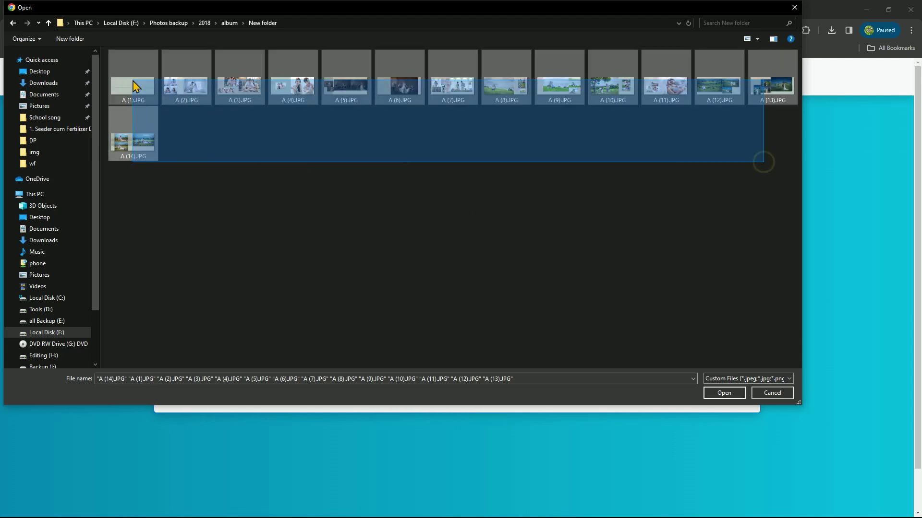
{"action": "left_click", "coordinate": [724, 392]}
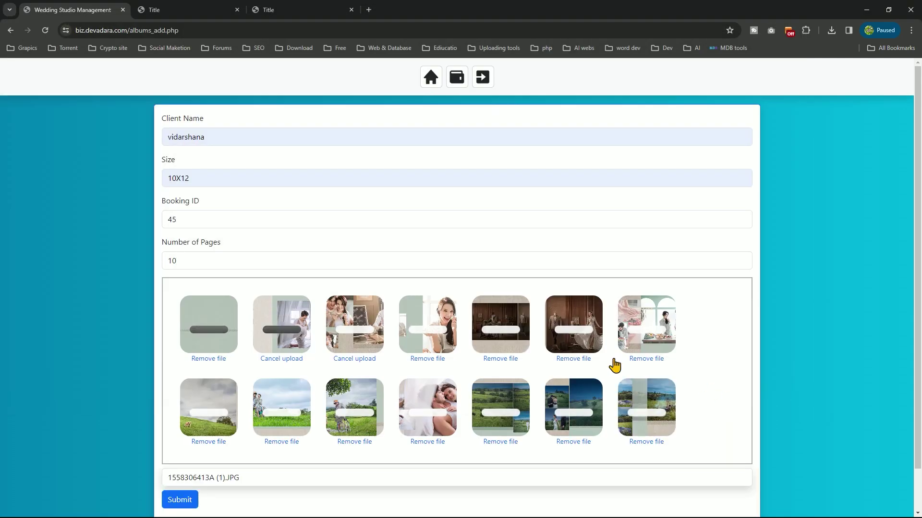
Submit the album once all 14 images finish uploading, then return to the dashboard
{"action": "scroll", "coordinate": [611, 367], "scroll_direction": "down", "scroll_amount": 1}
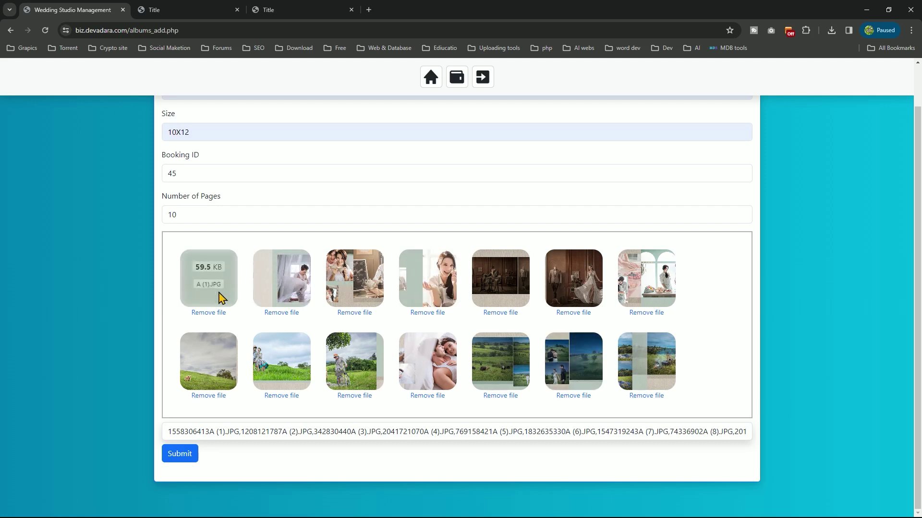
{"action": "left_click", "coordinate": [178, 455]}
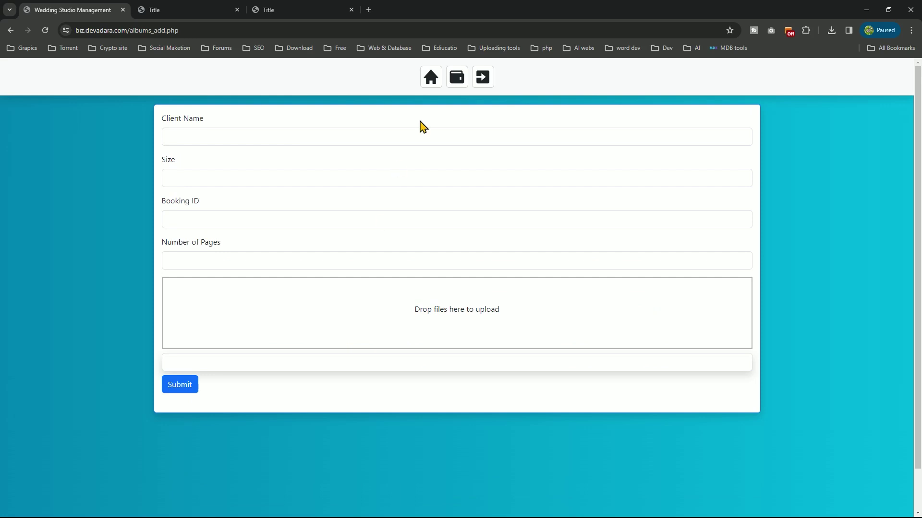
{"action": "left_click", "coordinate": [430, 78]}
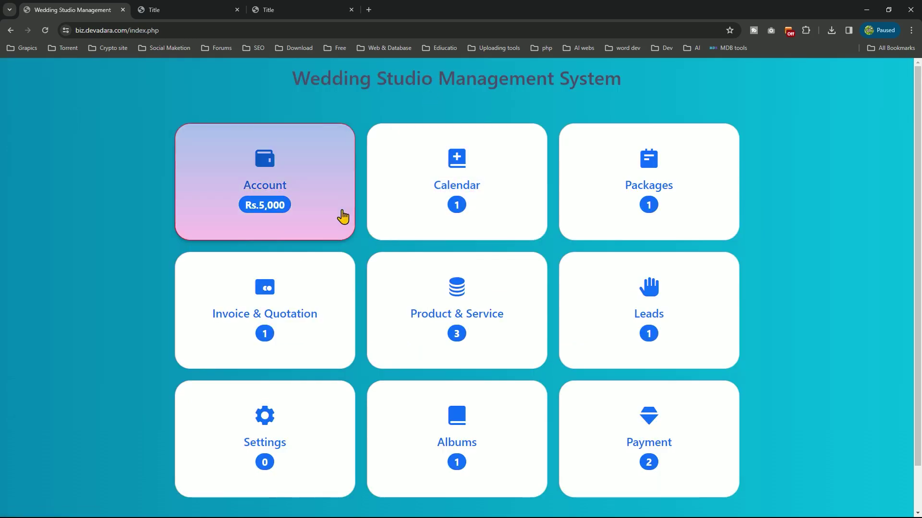
Open the client's new album in the album list and copy its page 1 web address
{"action": "left_click", "coordinate": [491, 459]}
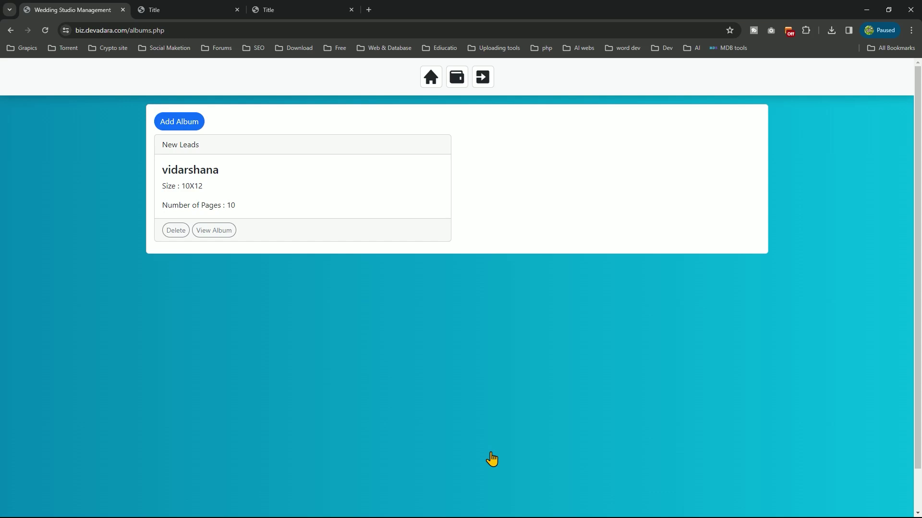
{"action": "left_click", "coordinate": [213, 235]}
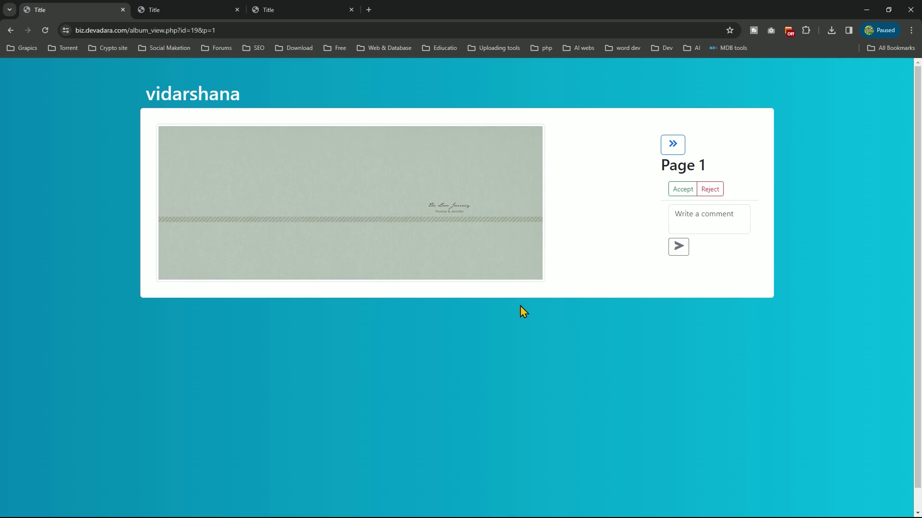
{"action": "left_click", "coordinate": [144, 31]}
{"action": "right_click", "coordinate": [145, 31]}
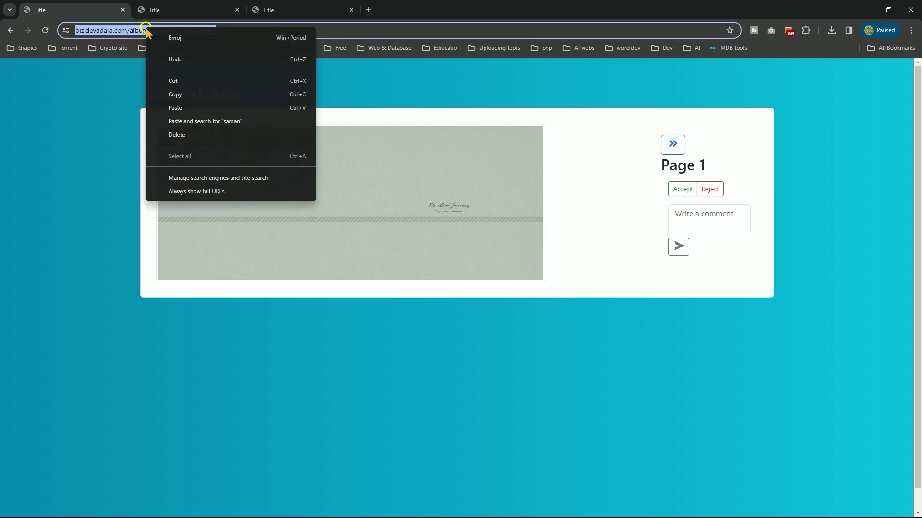
{"action": "left_click", "coordinate": [185, 95]}
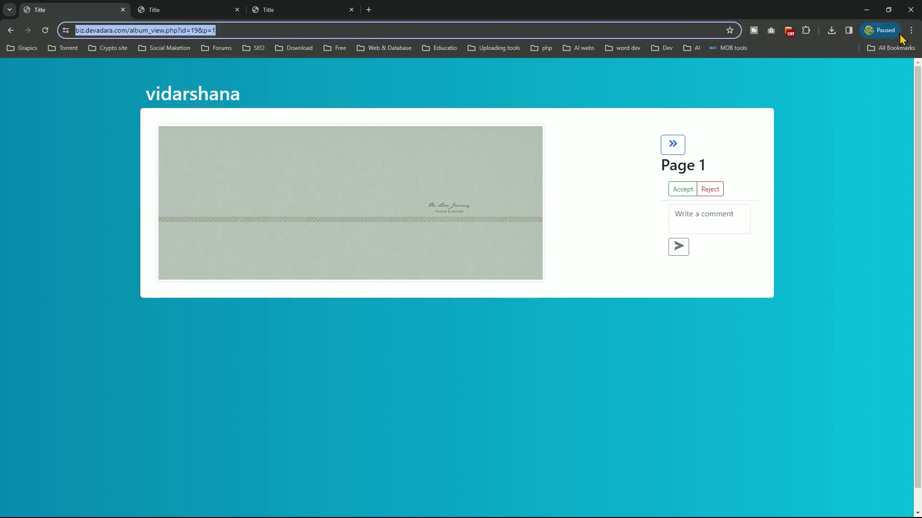
{"action": "left_click", "coordinate": [911, 30]}
Load the copied album address in a new Chrome incognito window
{"action": "left_click", "coordinate": [813, 97]}
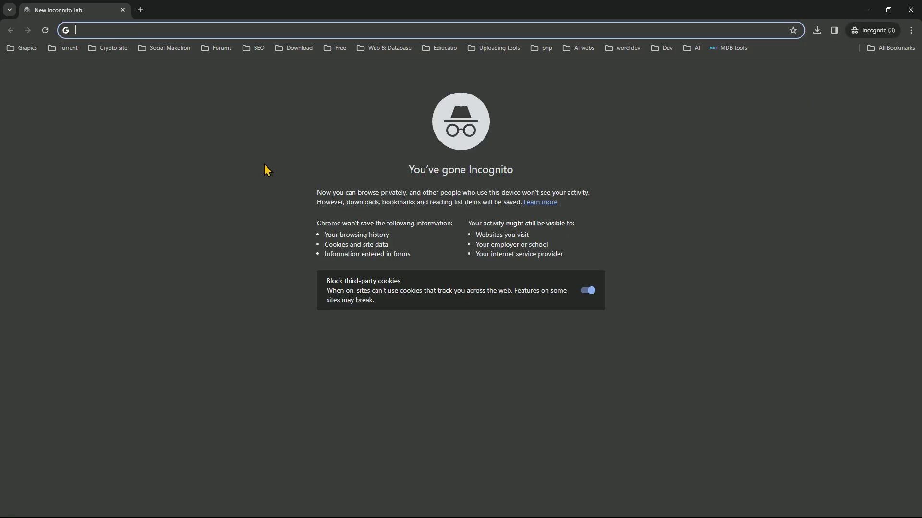
{"action": "key", "text": "ctrl+v"}
{"action": "key", "text": "Return"}
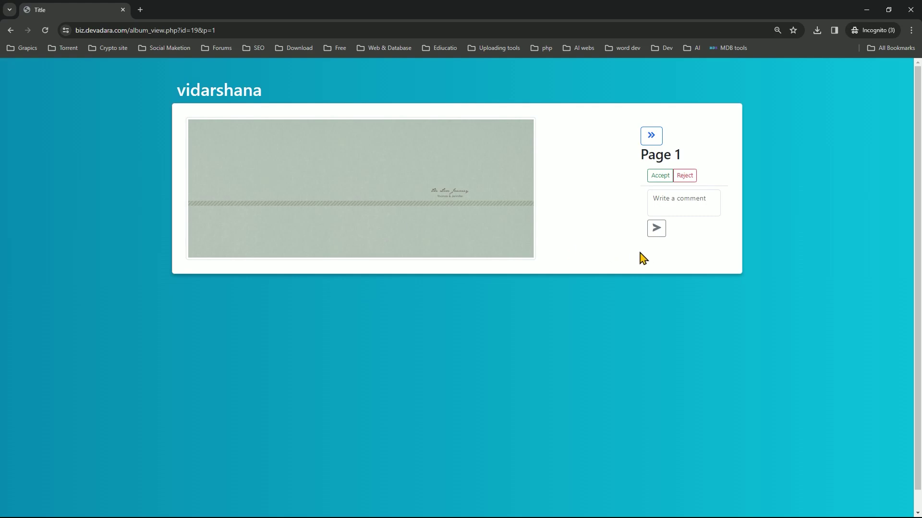
Page through the album and accept pages 2, 3 and 4
{"action": "left_click", "coordinate": [651, 136]}
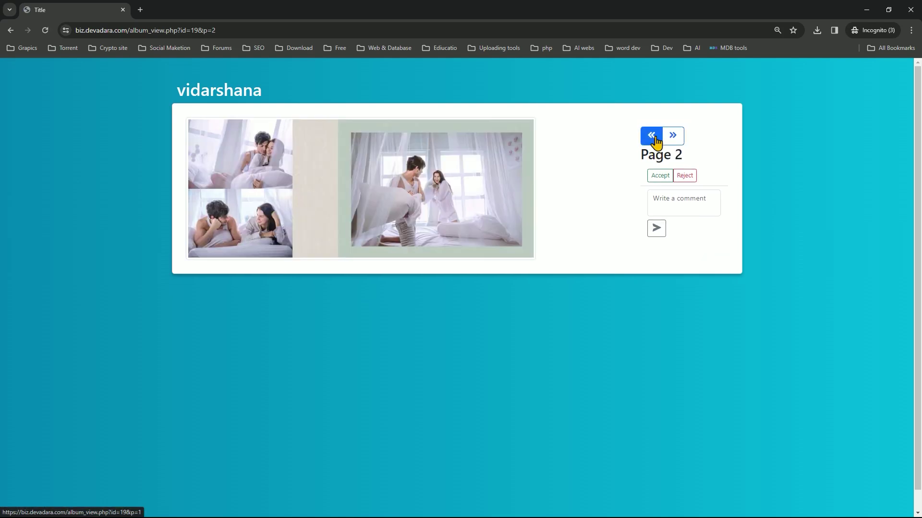
{"action": "left_click", "coordinate": [674, 138]}
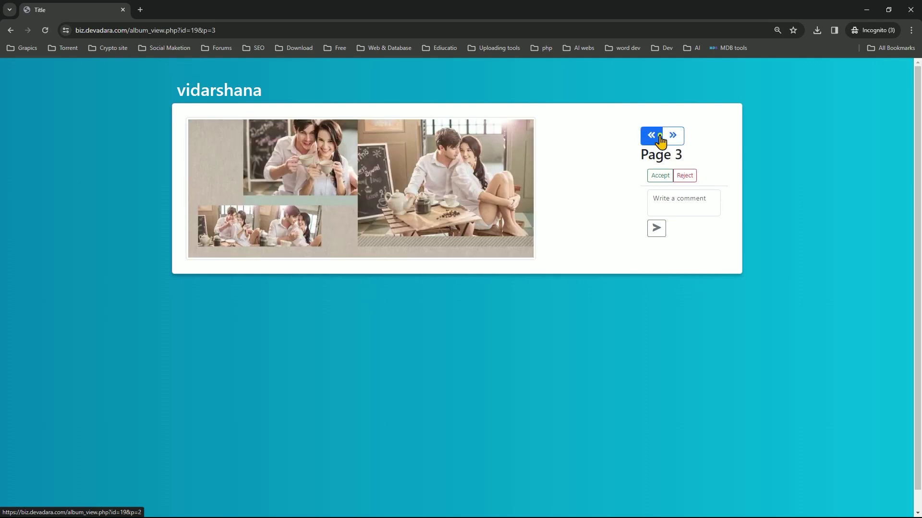
{"action": "left_click", "coordinate": [660, 140]}
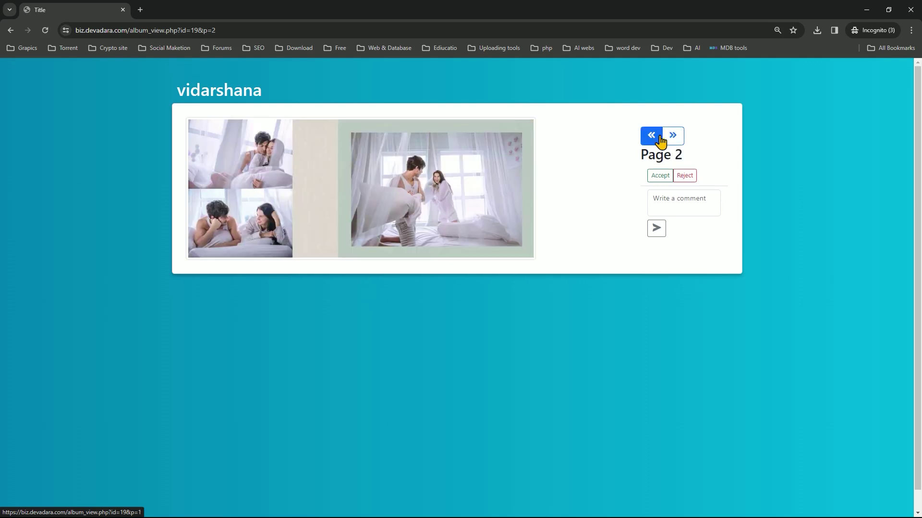
{"action": "left_click", "coordinate": [661, 140]}
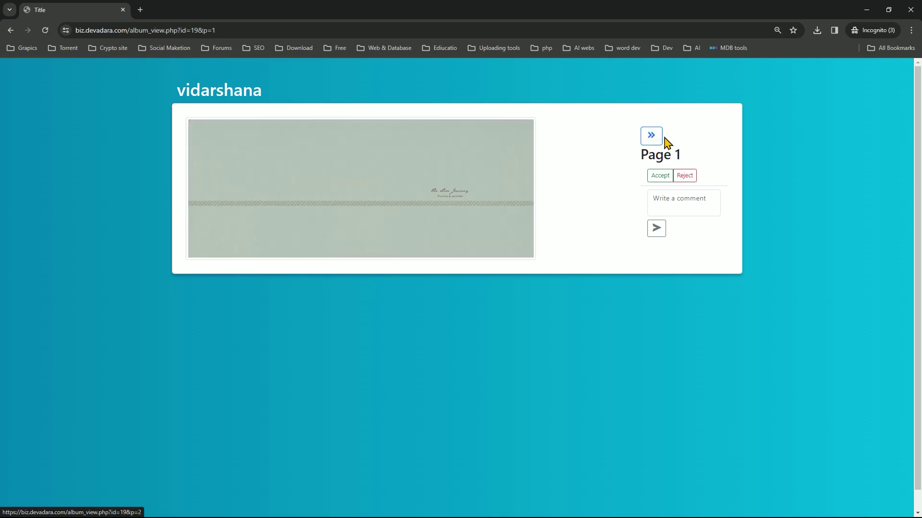
{"action": "left_click", "coordinate": [657, 139]}
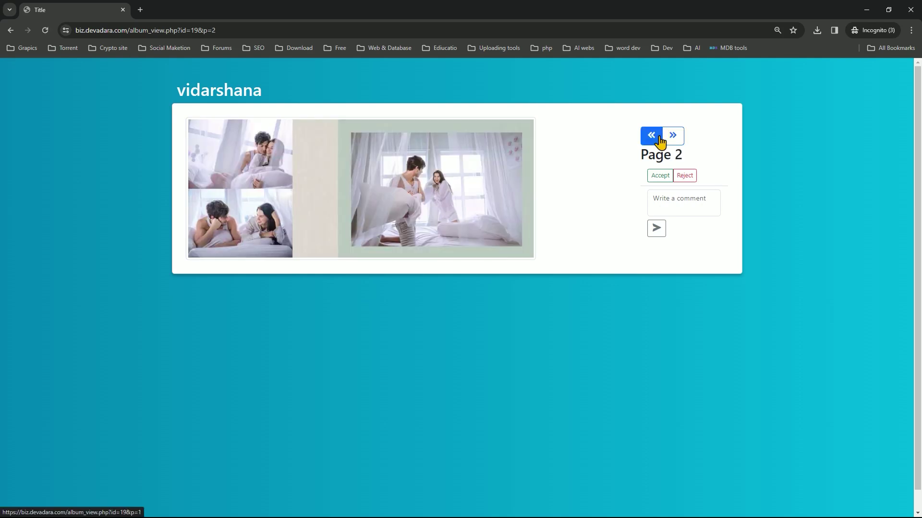
{"action": "left_click", "coordinate": [660, 176]}
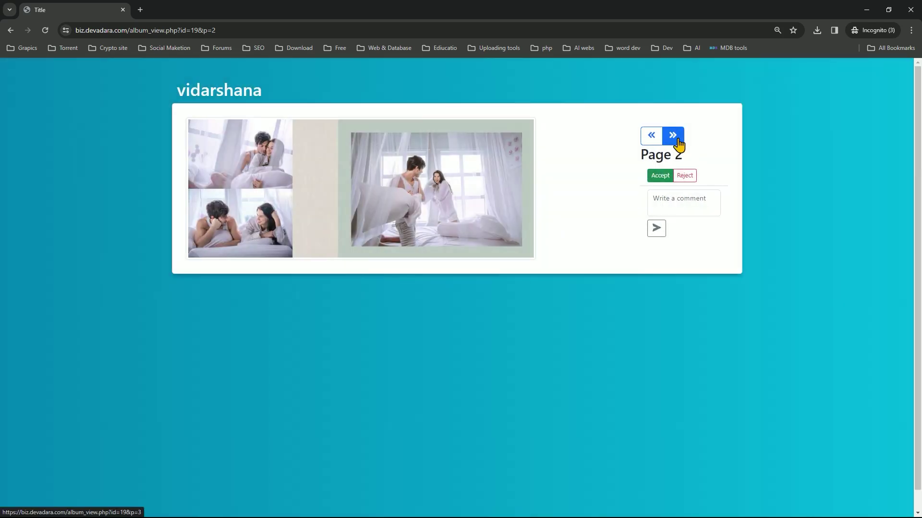
{"action": "left_click", "coordinate": [677, 140]}
{"action": "left_click", "coordinate": [671, 176]}
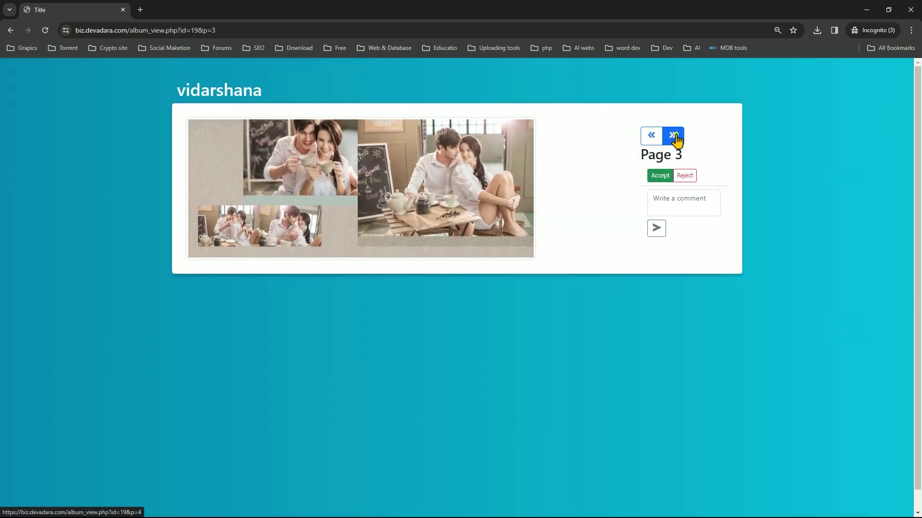
{"action": "left_click", "coordinate": [677, 139]}
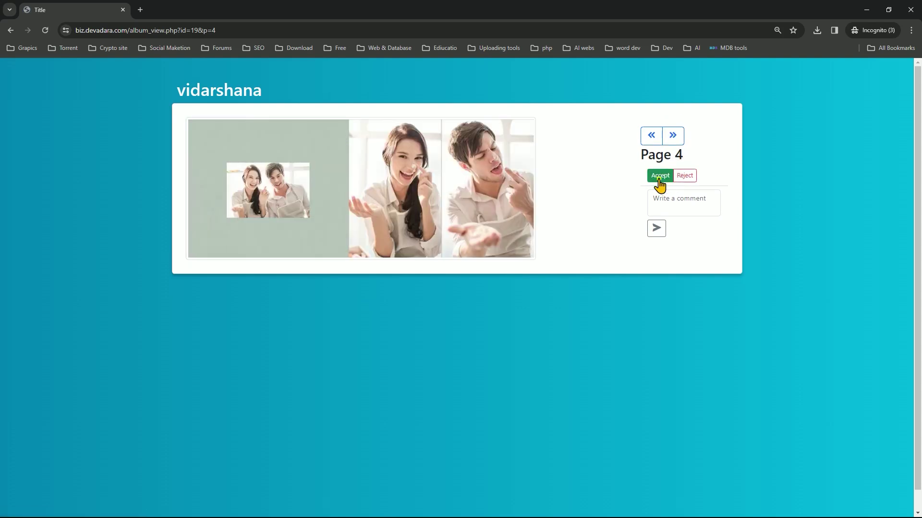
{"action": "left_click", "coordinate": [659, 176]}
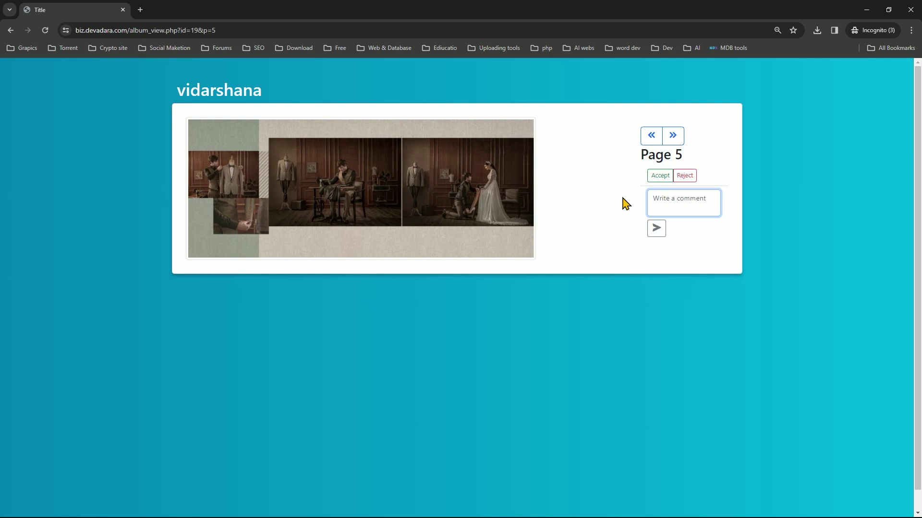
Post the comment 'good job' on album page 5 and move on to page 6
{"action": "type", "text": "goo"}
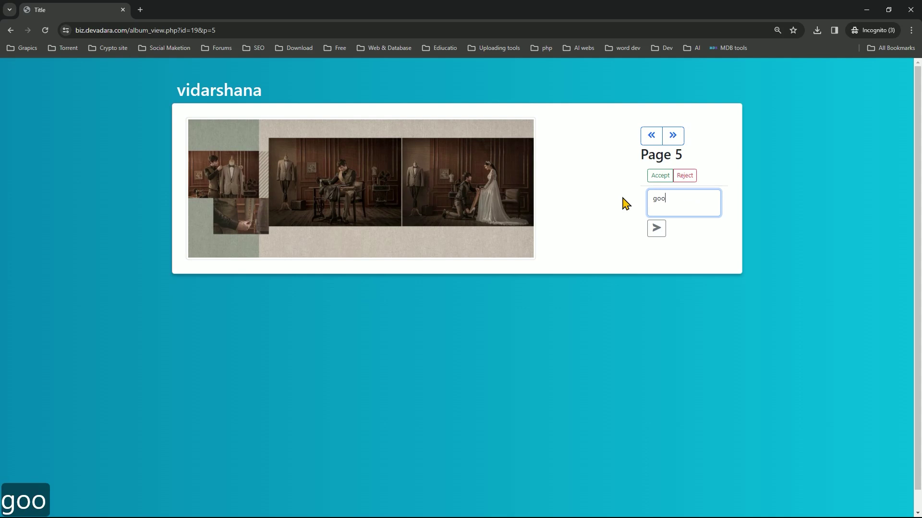
{"action": "type", "text": "d jo"}
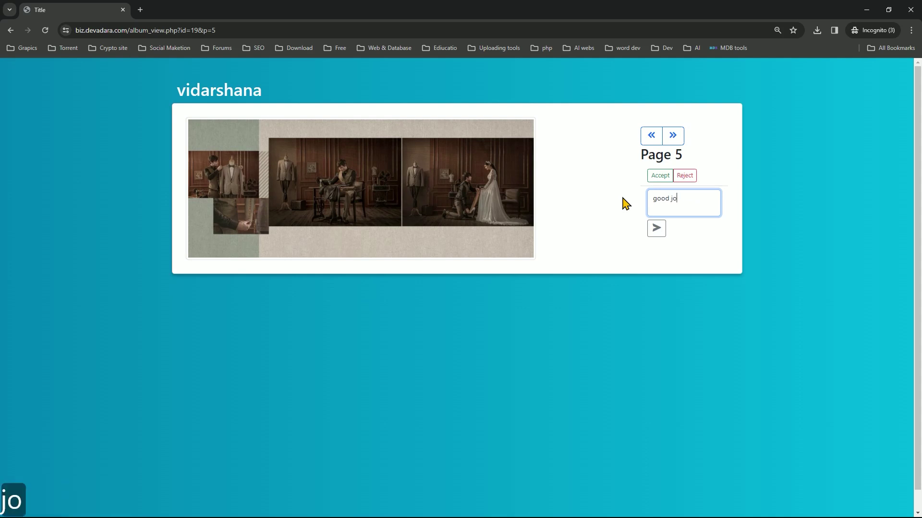
{"action": "type", "text": "b"}
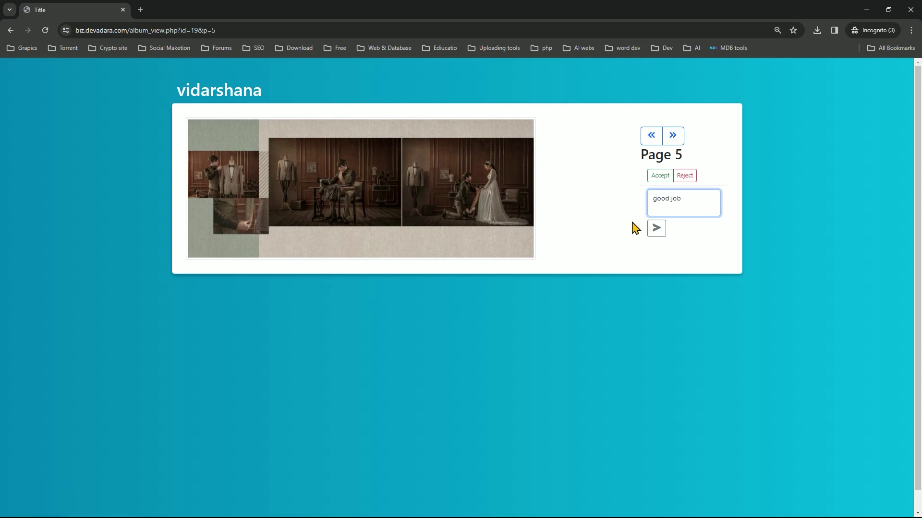
{"action": "left_click", "coordinate": [651, 231]}
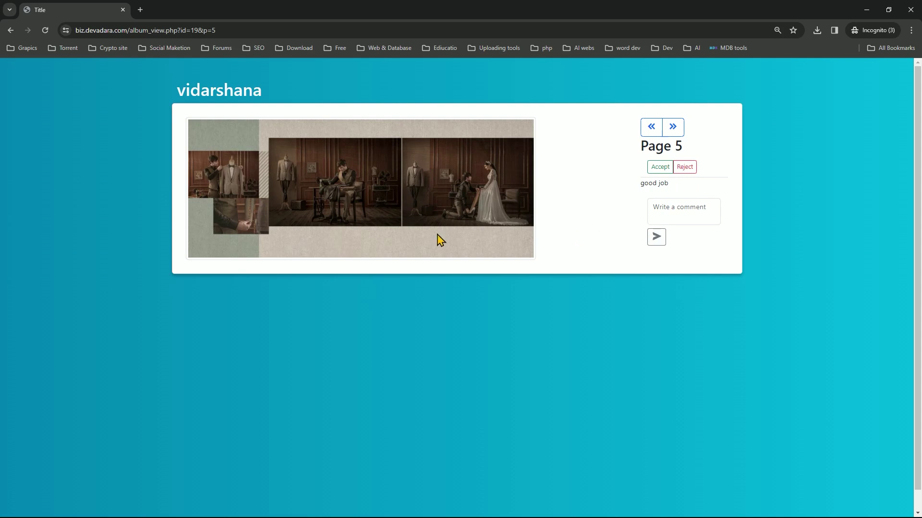
{"action": "left_click", "coordinate": [677, 128]}
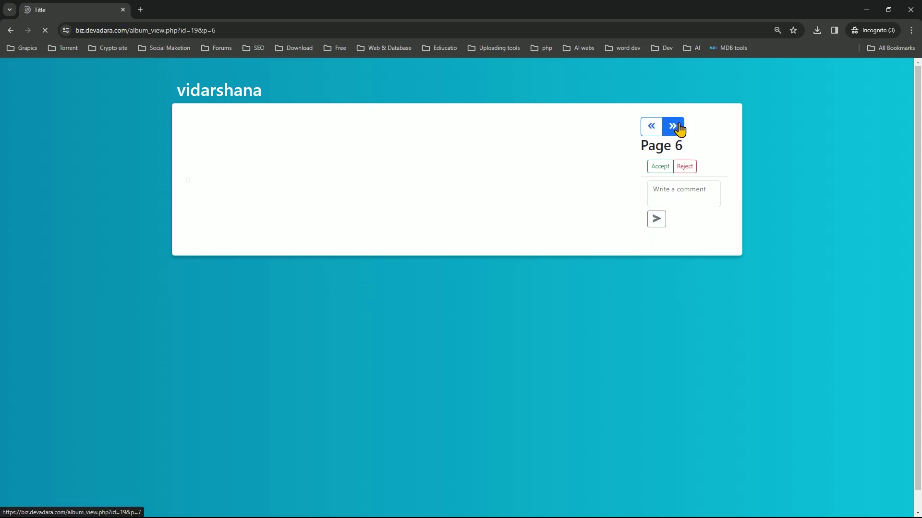